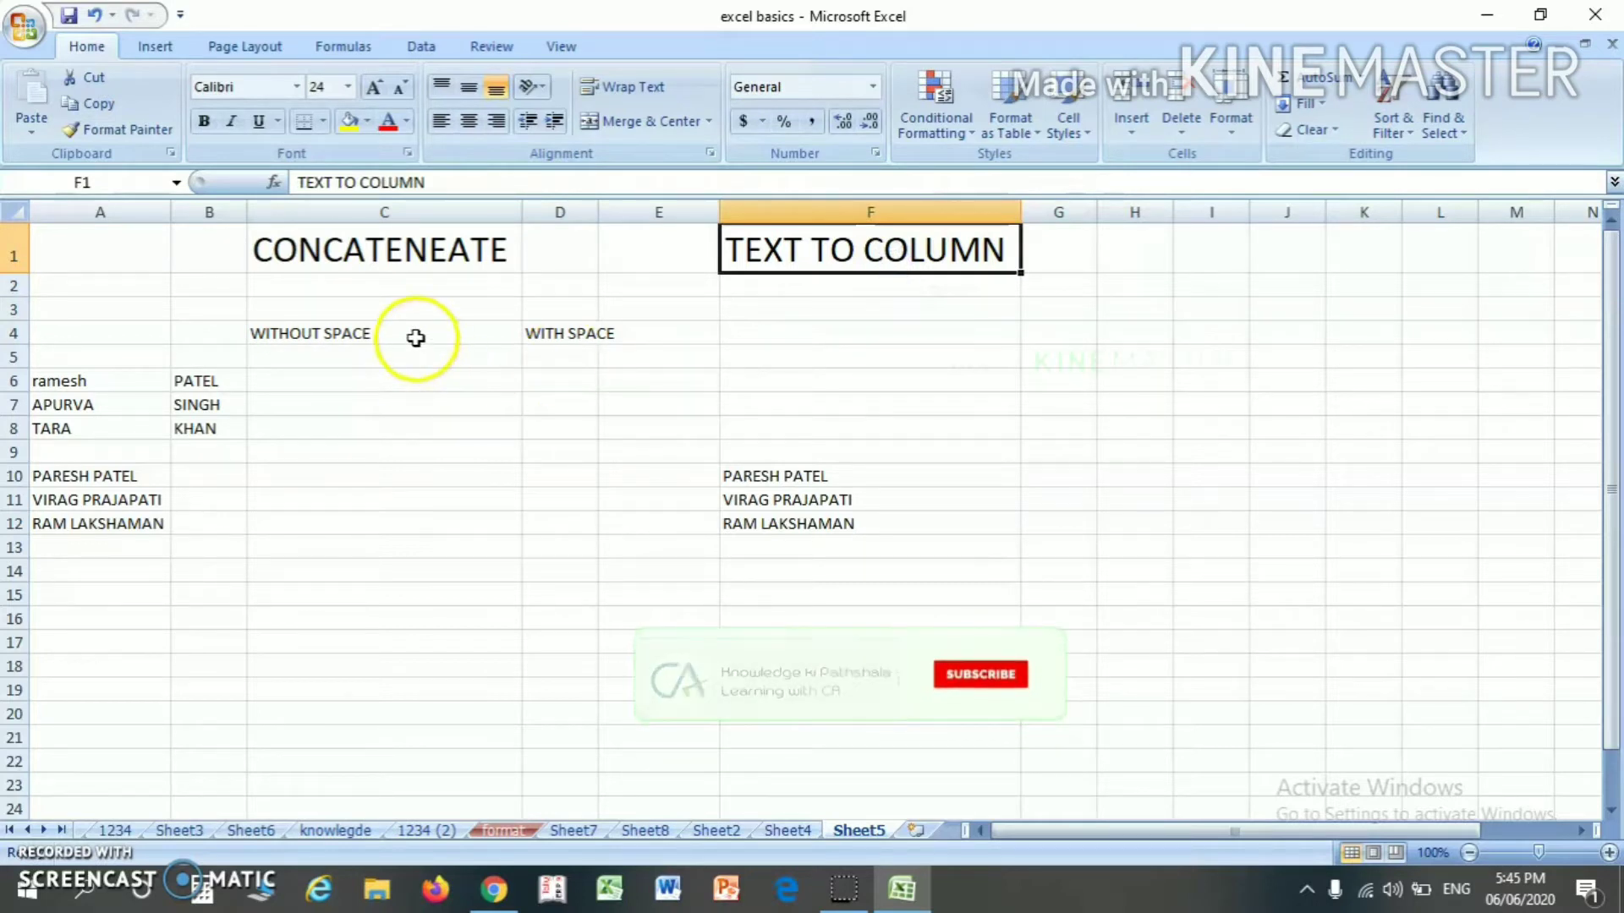
# Examine the CONCATENEATE section: its heading, the separate name cells A6 and B6, and the empty result cells in row 6.
pyautogui.click(392, 313)
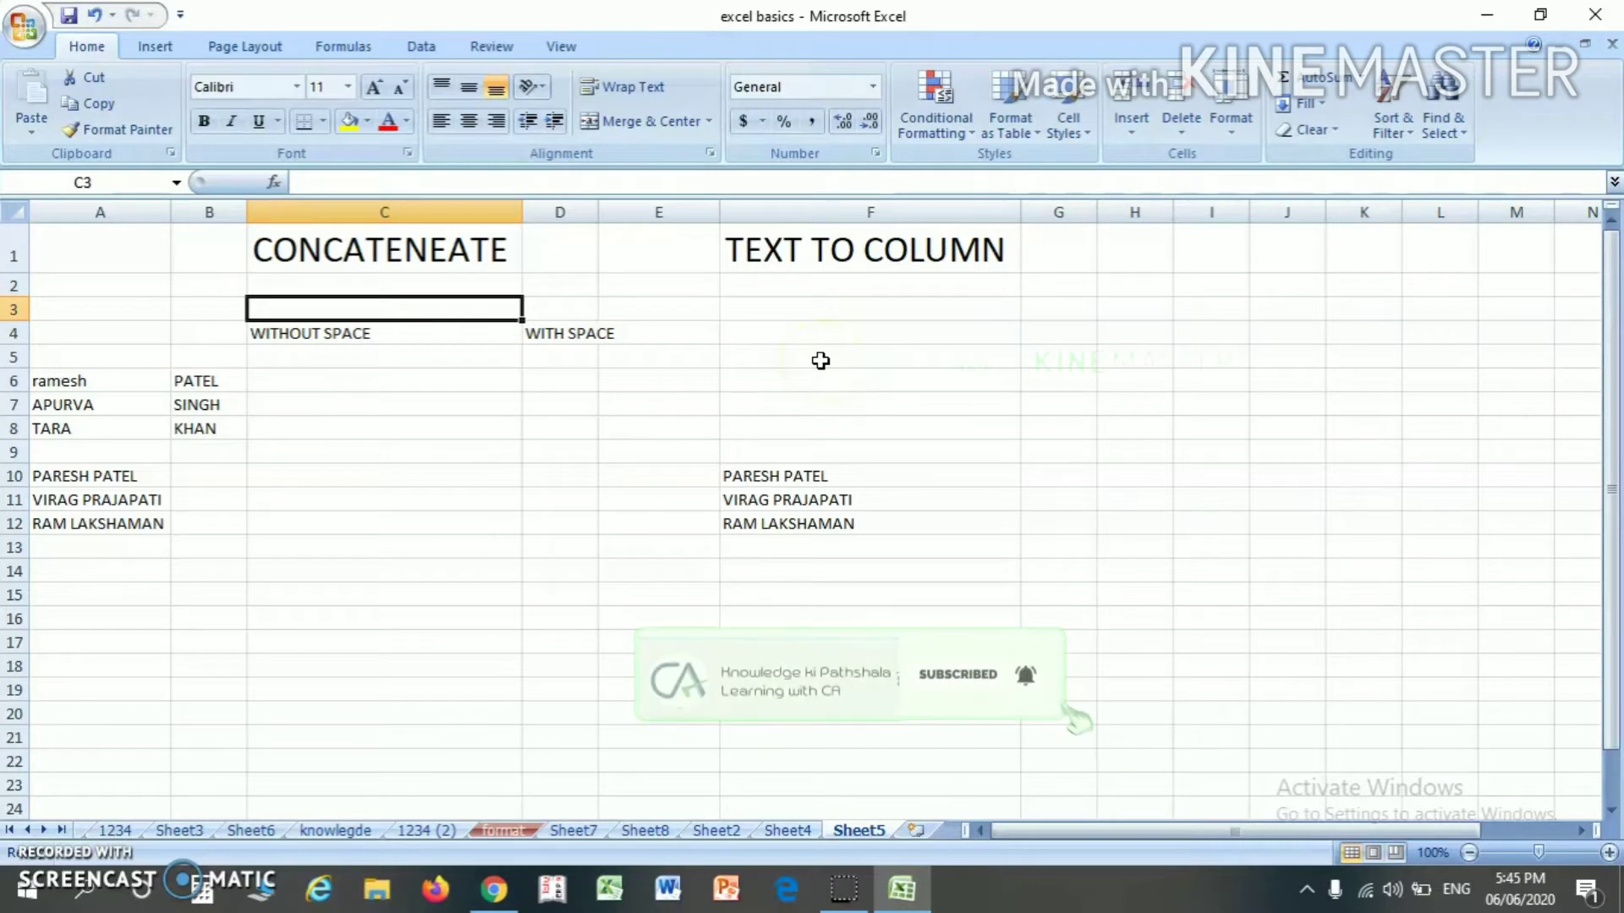
pyautogui.press('Up')
pyautogui.press('Up')
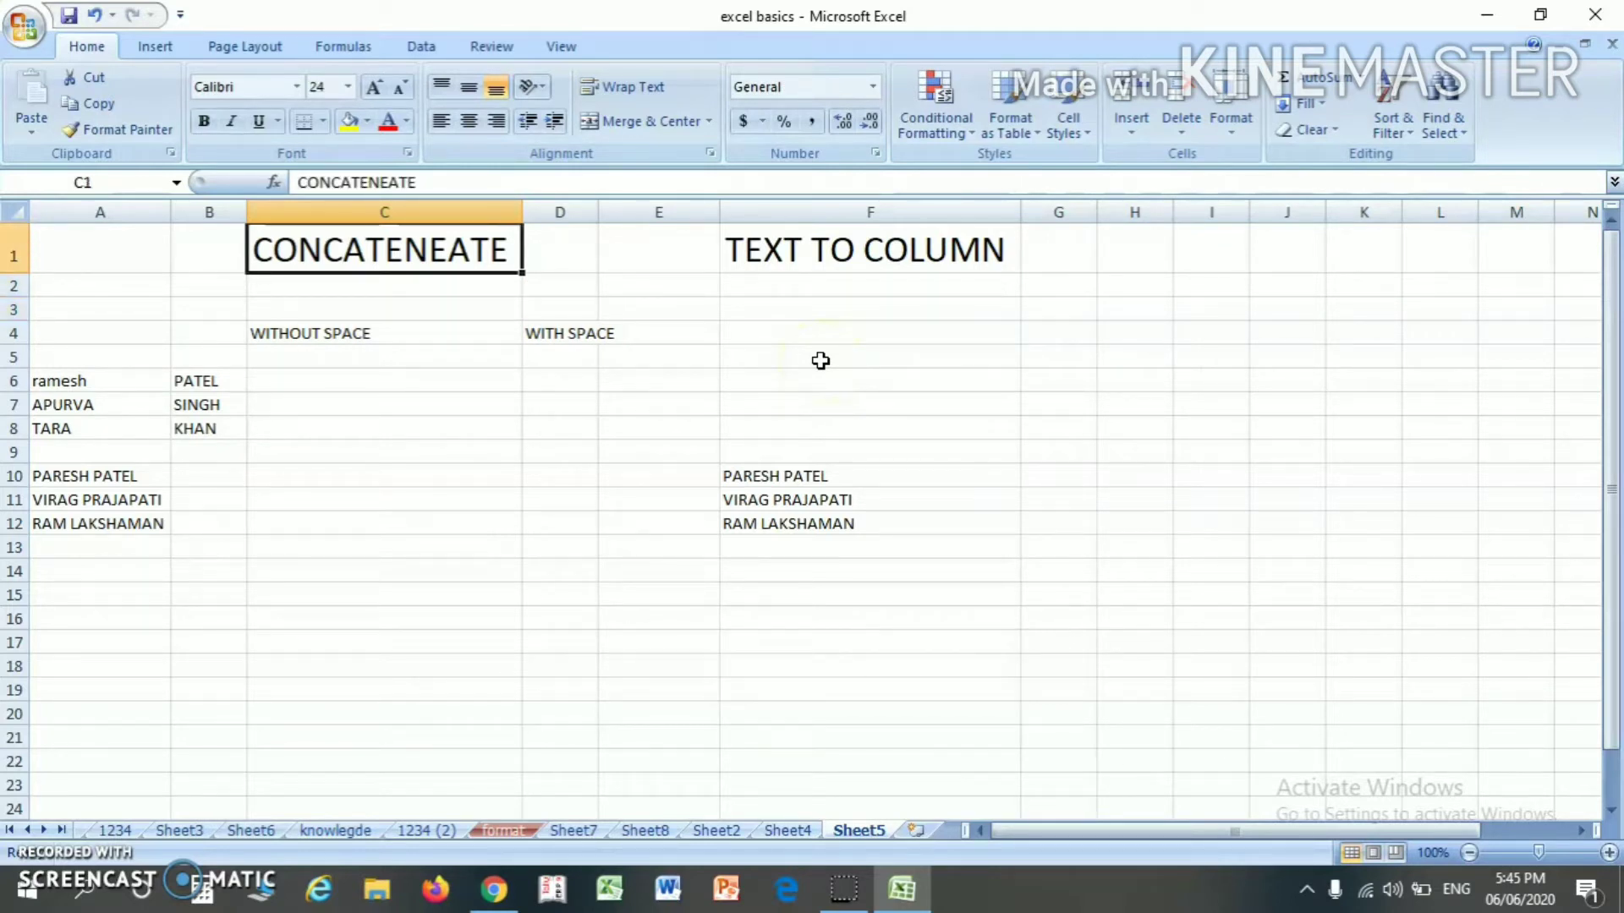
pyautogui.press('Down')
pyautogui.press('Down')
pyautogui.press('Down')
pyautogui.press('Down')
pyautogui.press('Down')
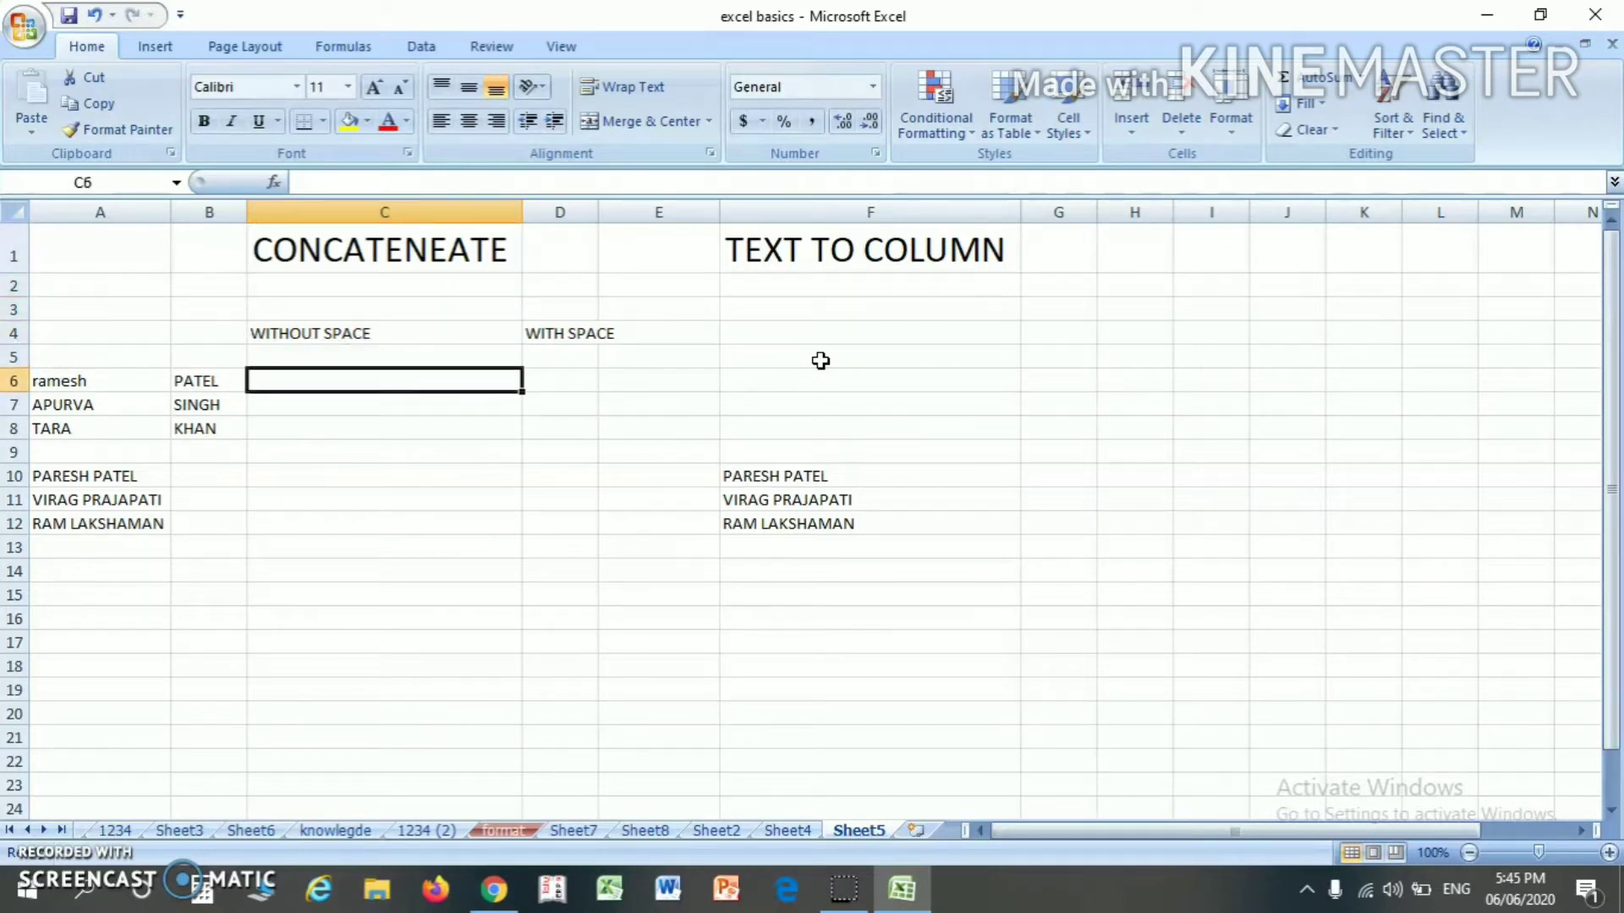
pyautogui.press('Left')
pyautogui.press('Left')
pyautogui.press('Right')
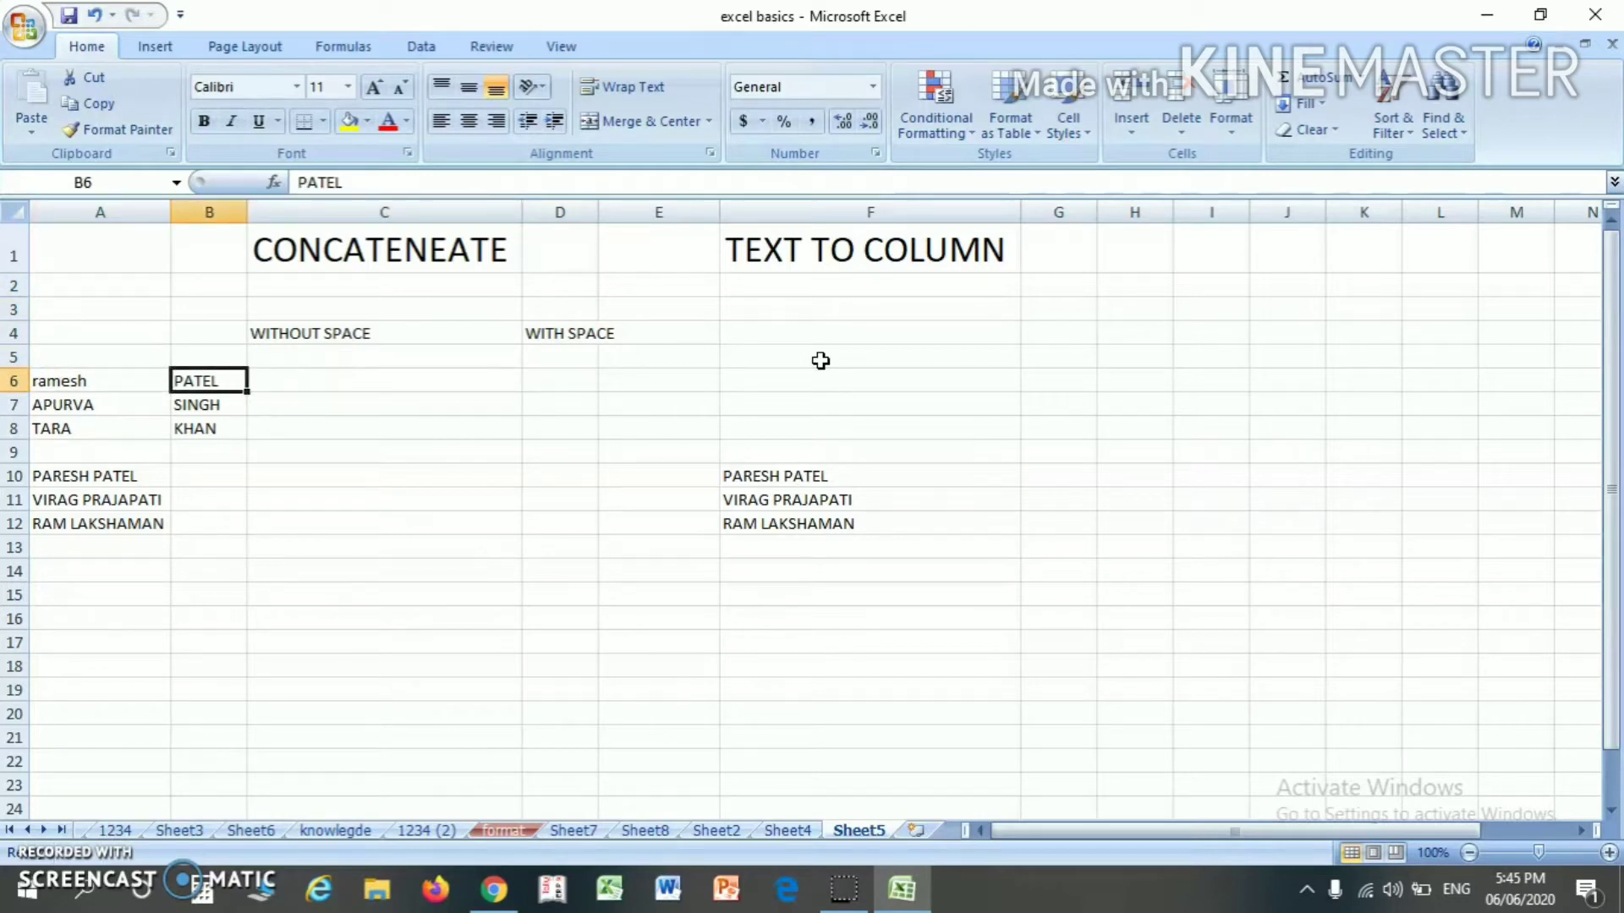
pyautogui.press('Left')
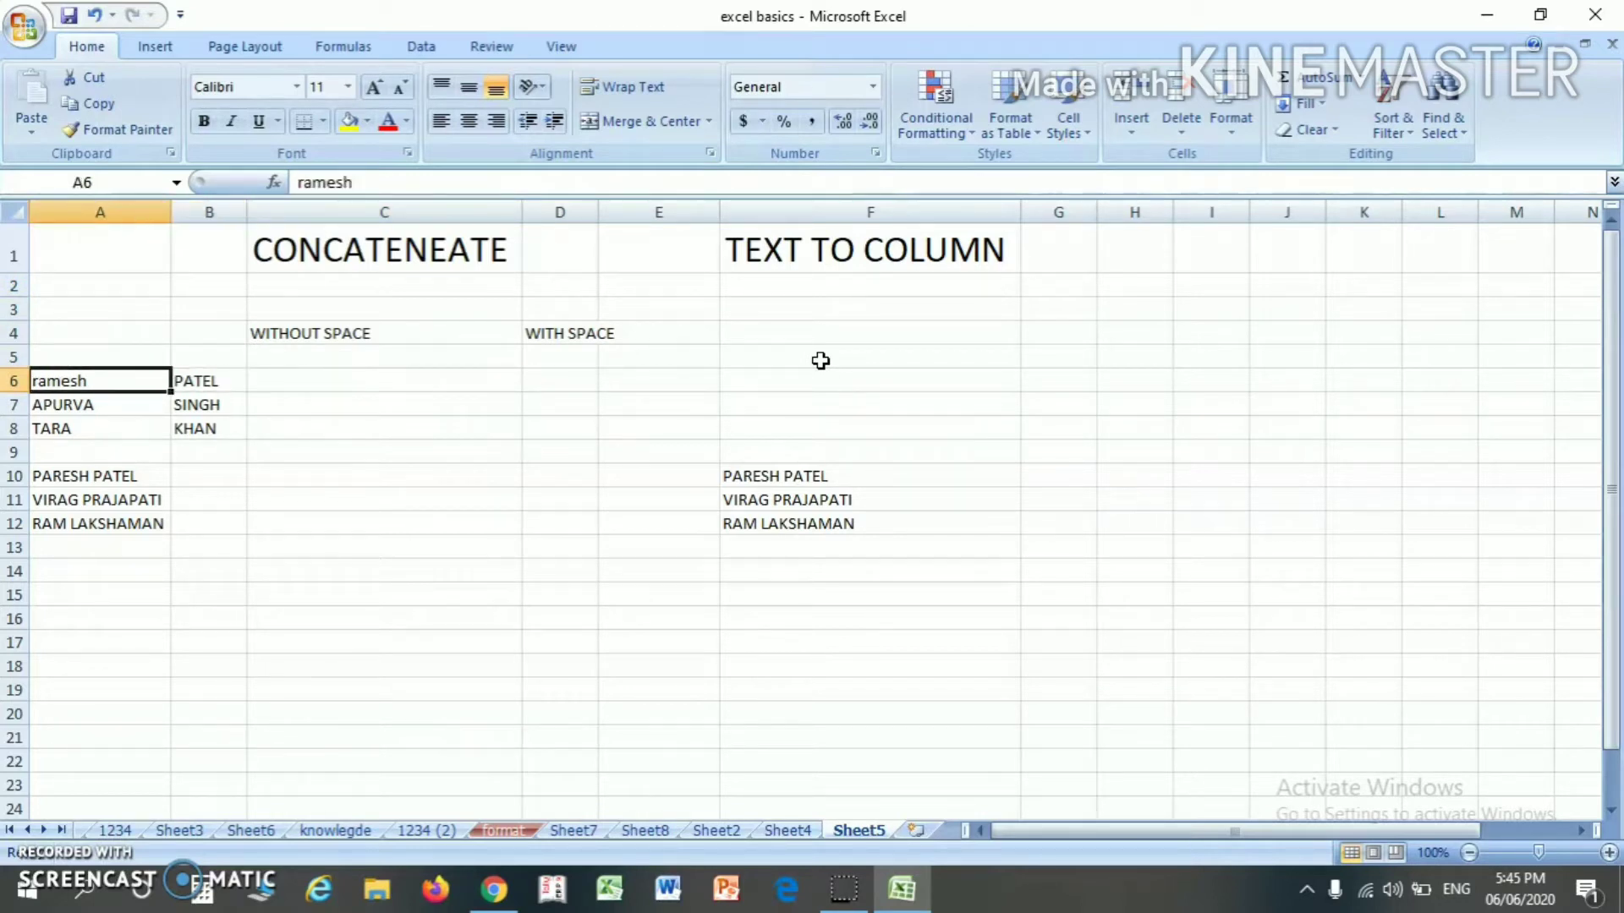
pyautogui.press('Right')
pyautogui.press('Right')
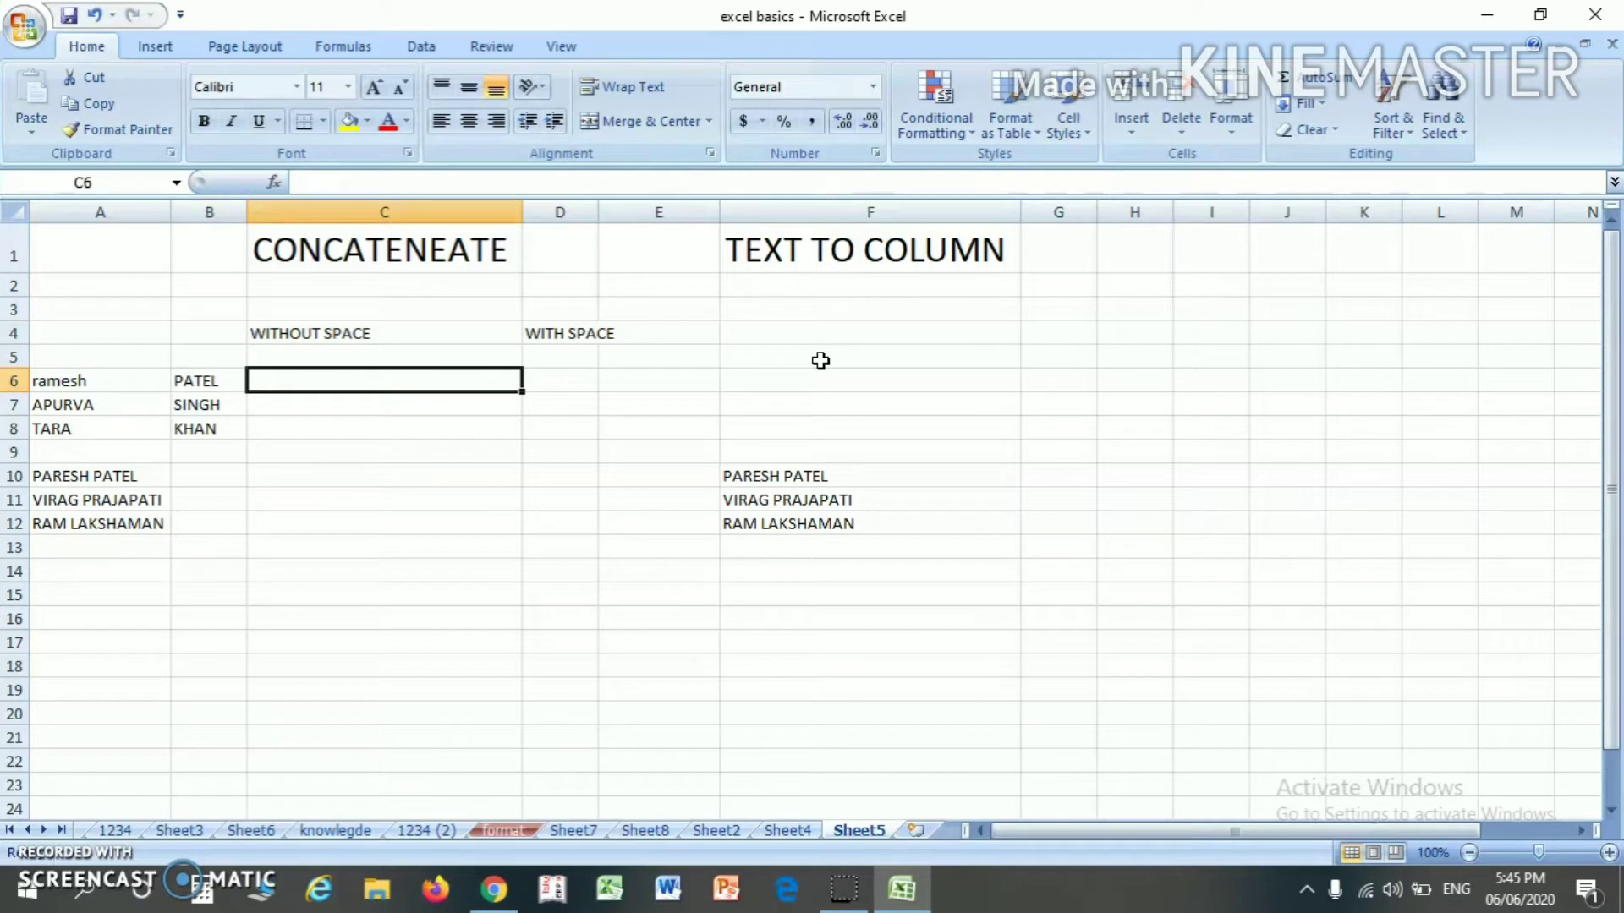
pyautogui.press('Right')
pyautogui.press('Right')
pyautogui.press('Right')
pyautogui.press('Left')
pyautogui.press('Left')
pyautogui.press('Left')
pyautogui.press('Left')
pyautogui.press('Right')
pyautogui.press('Right')
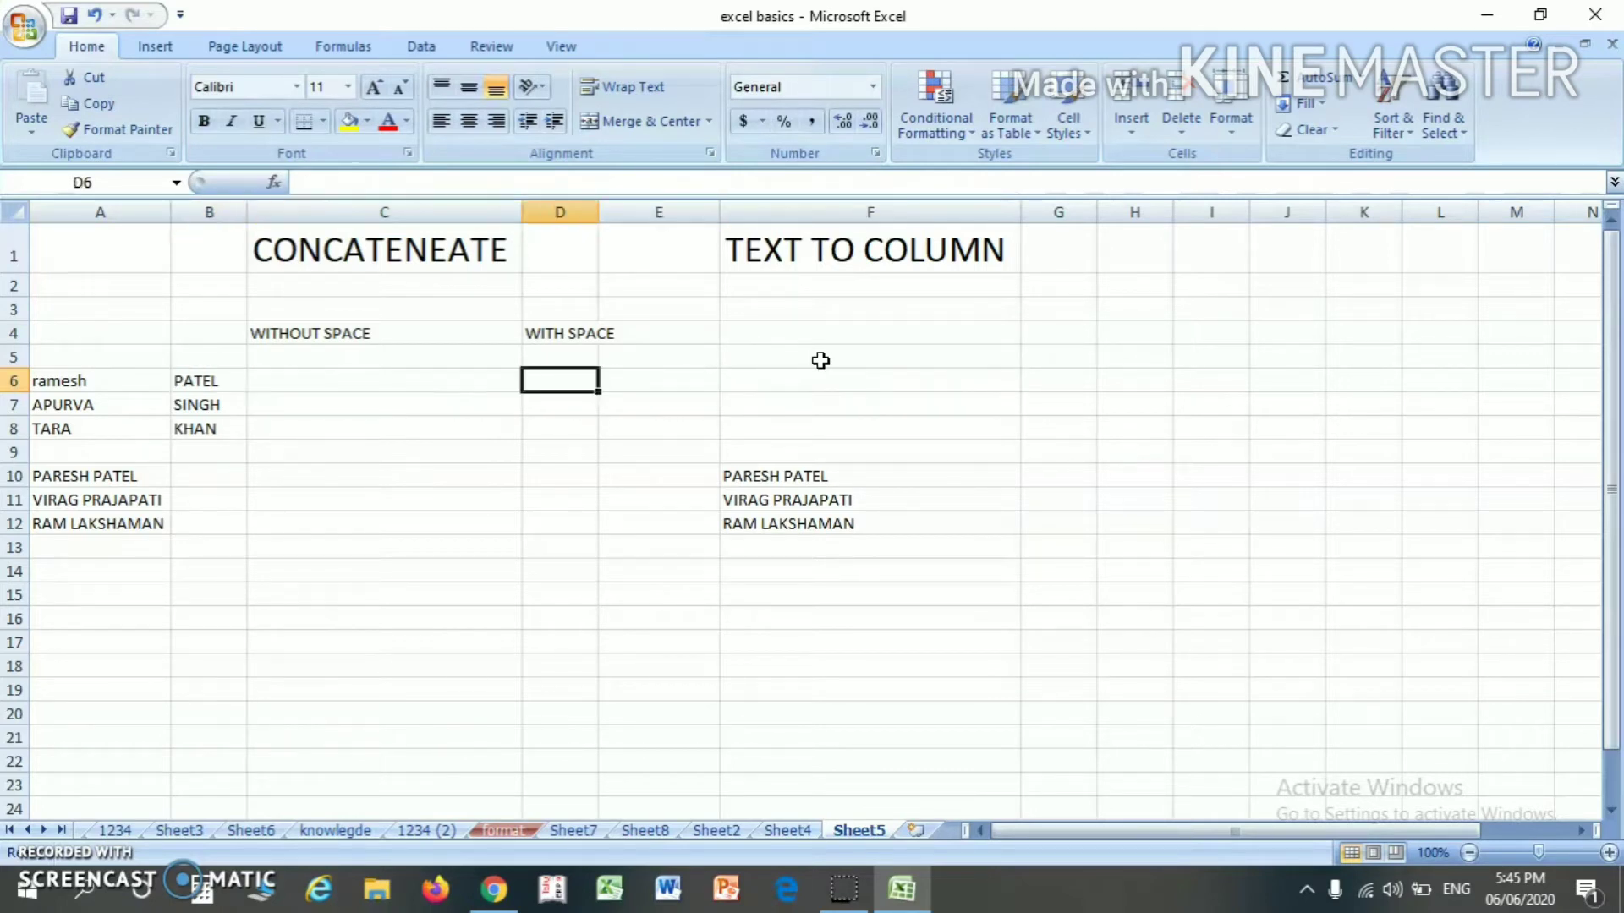
# Examine the full names listed under TEXT TO COLUMN in column F and the empty cell beside F10.
pyautogui.press('Right')
pyautogui.press('Right')
pyautogui.press('Down')
pyautogui.press('Down')
pyautogui.press('Down')
pyautogui.press('Down')
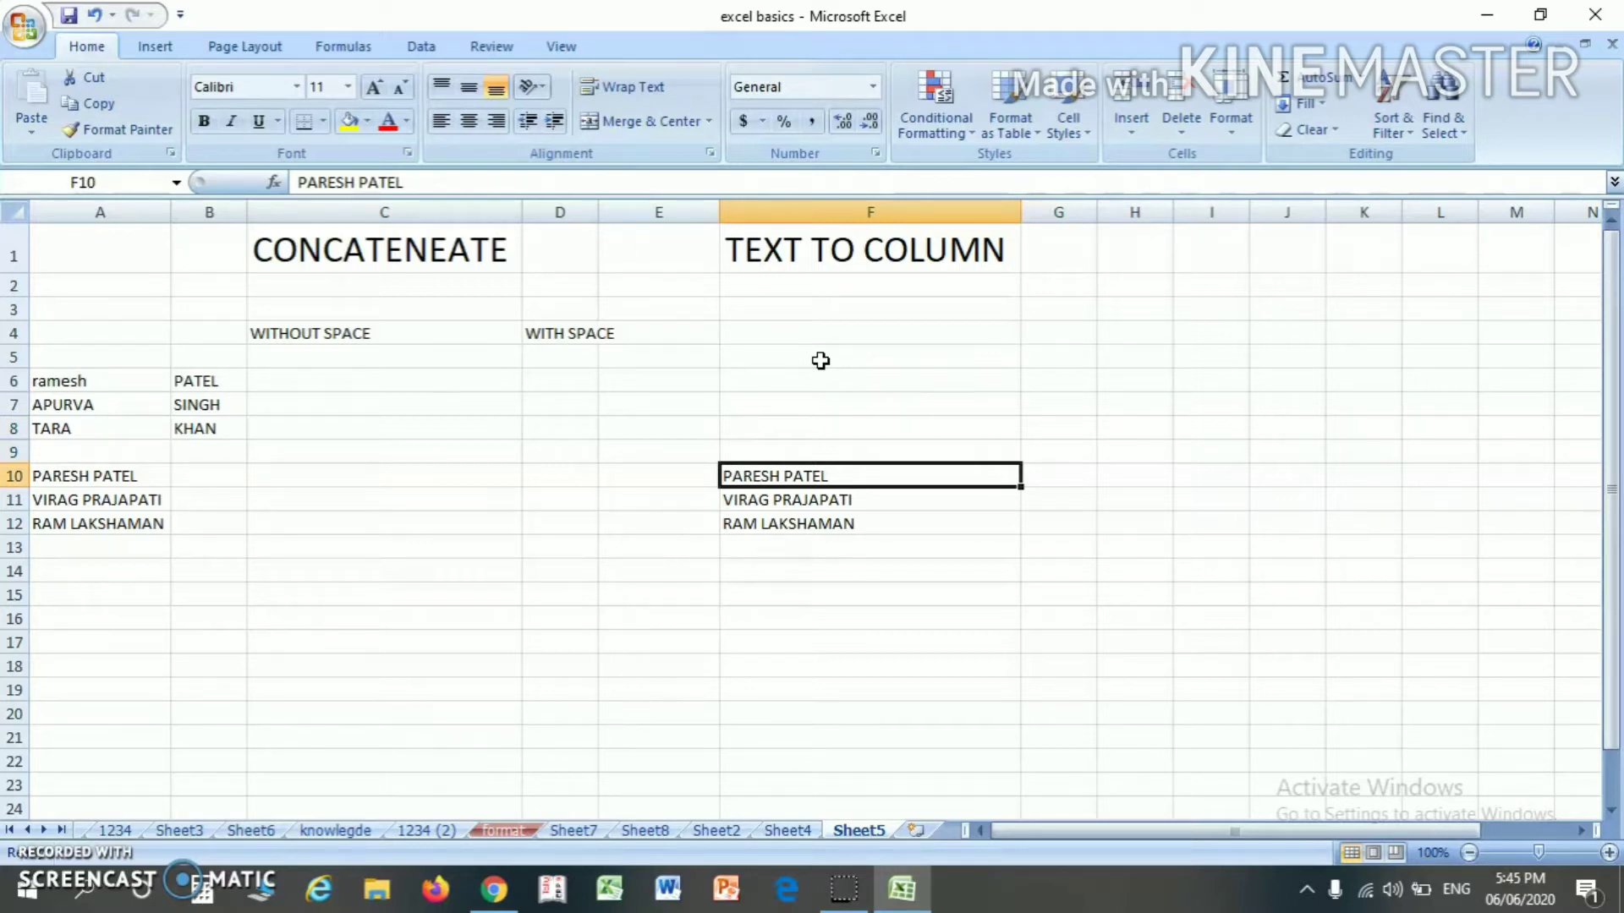
pyautogui.press('Right')
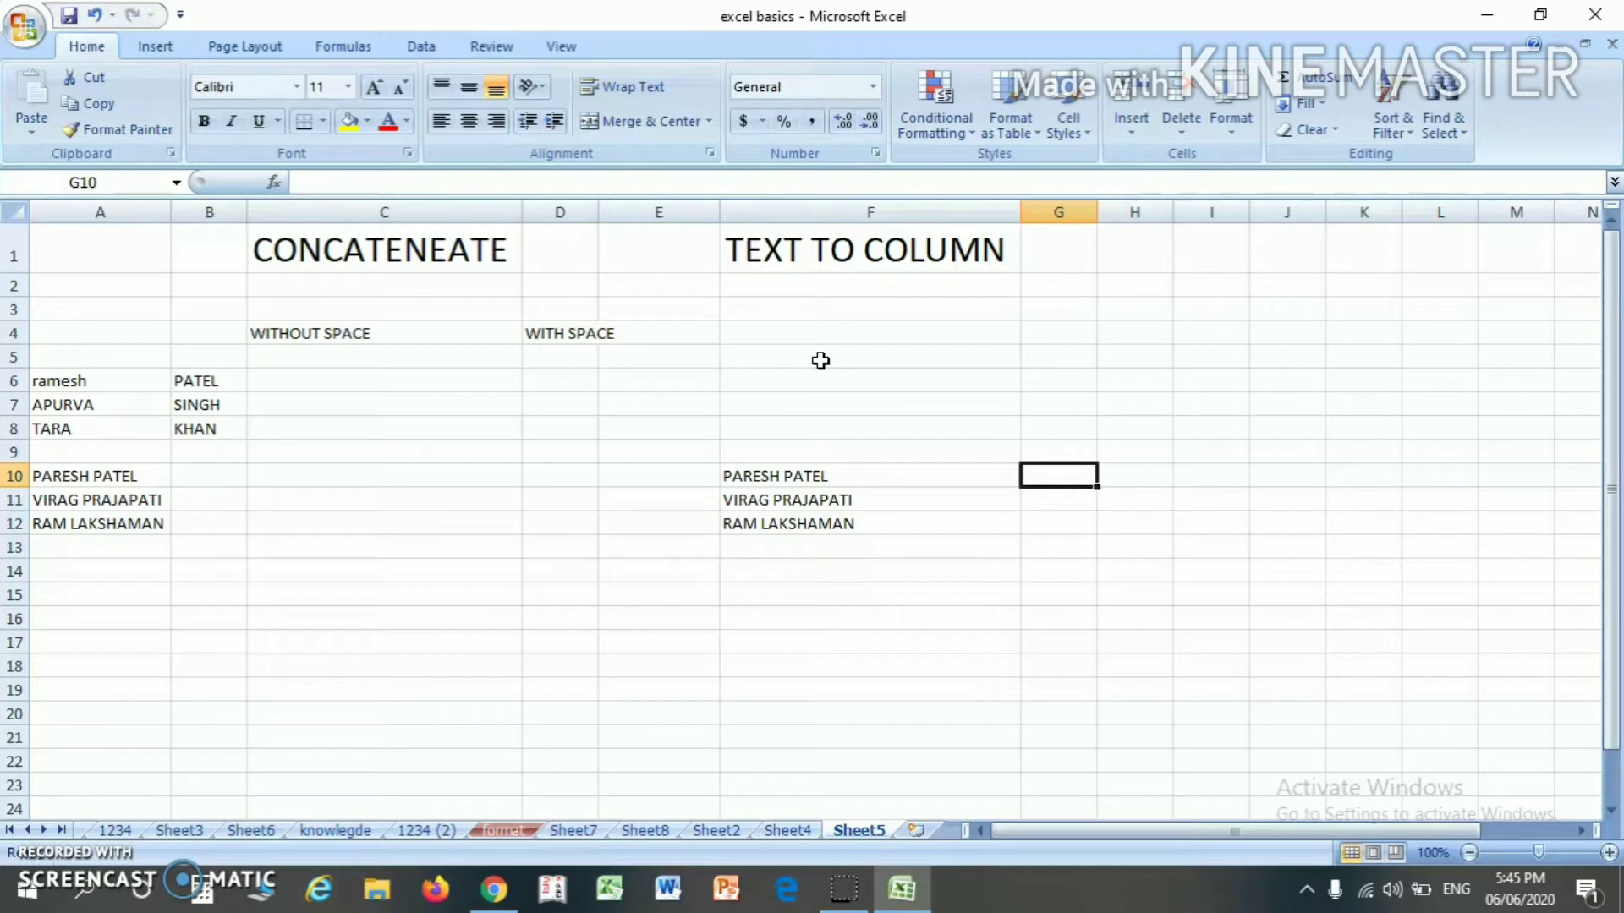
pyautogui.press('Left')
pyautogui.press('Left')
pyautogui.press('Left')
pyautogui.press('Left')
pyautogui.press('Left')
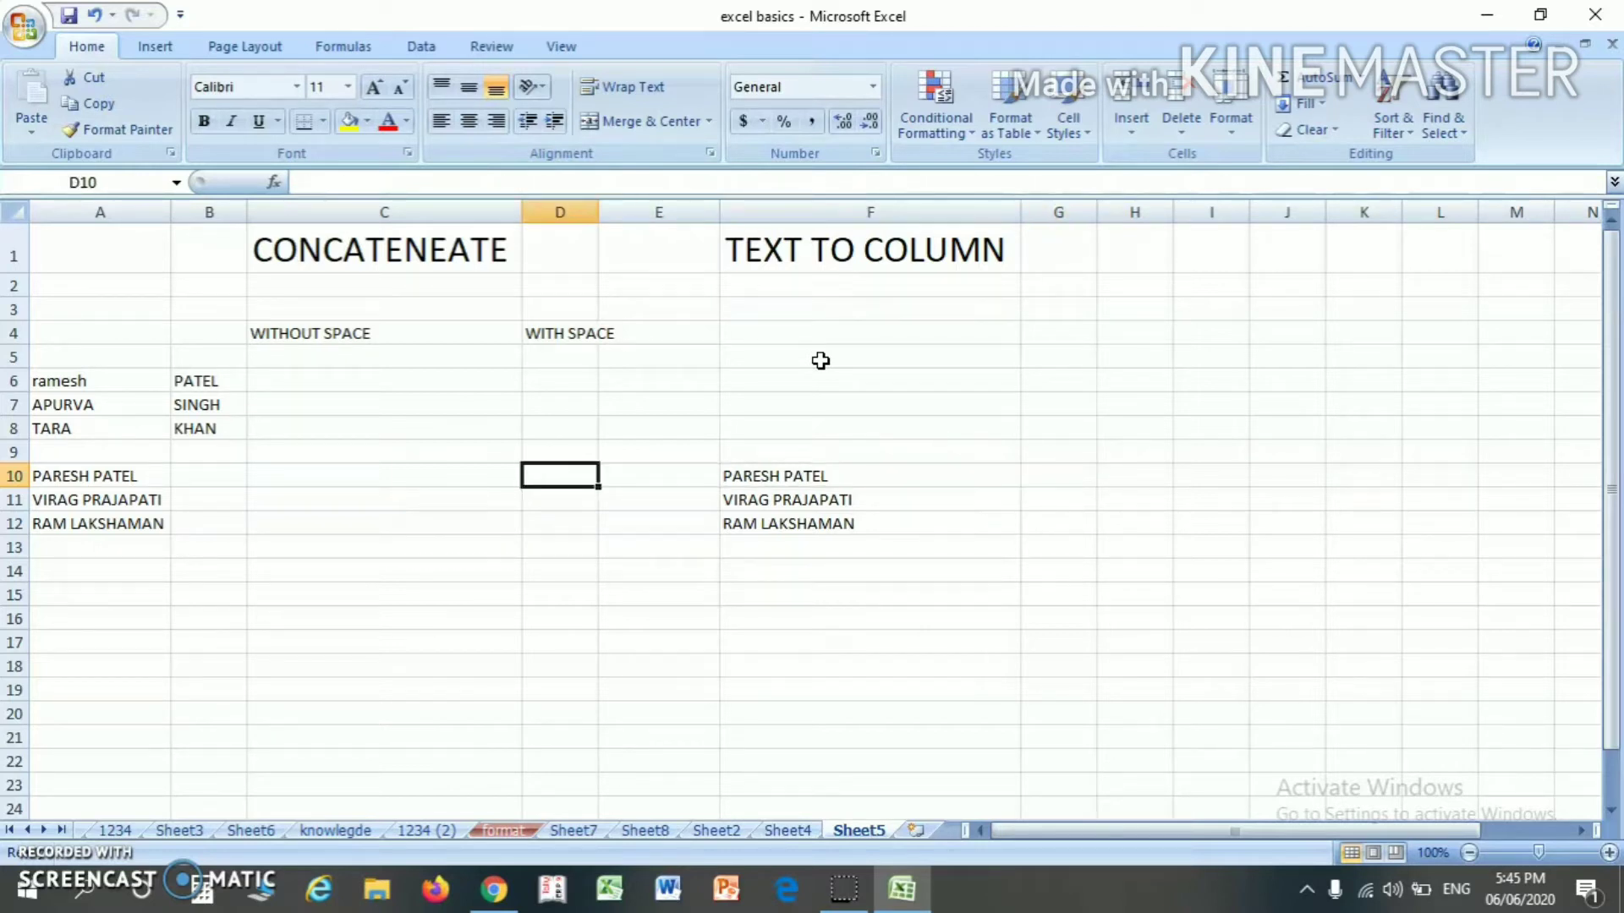
# Review the CONCATENEATE heading and the first-name and surname entries in A6:B8.
pyautogui.press('Up')
pyautogui.press('Up')
pyautogui.press('Up')
pyautogui.press('Up')
pyautogui.press('Up')
pyautogui.press('Up')
pyautogui.press('Up')
pyautogui.press('Up')
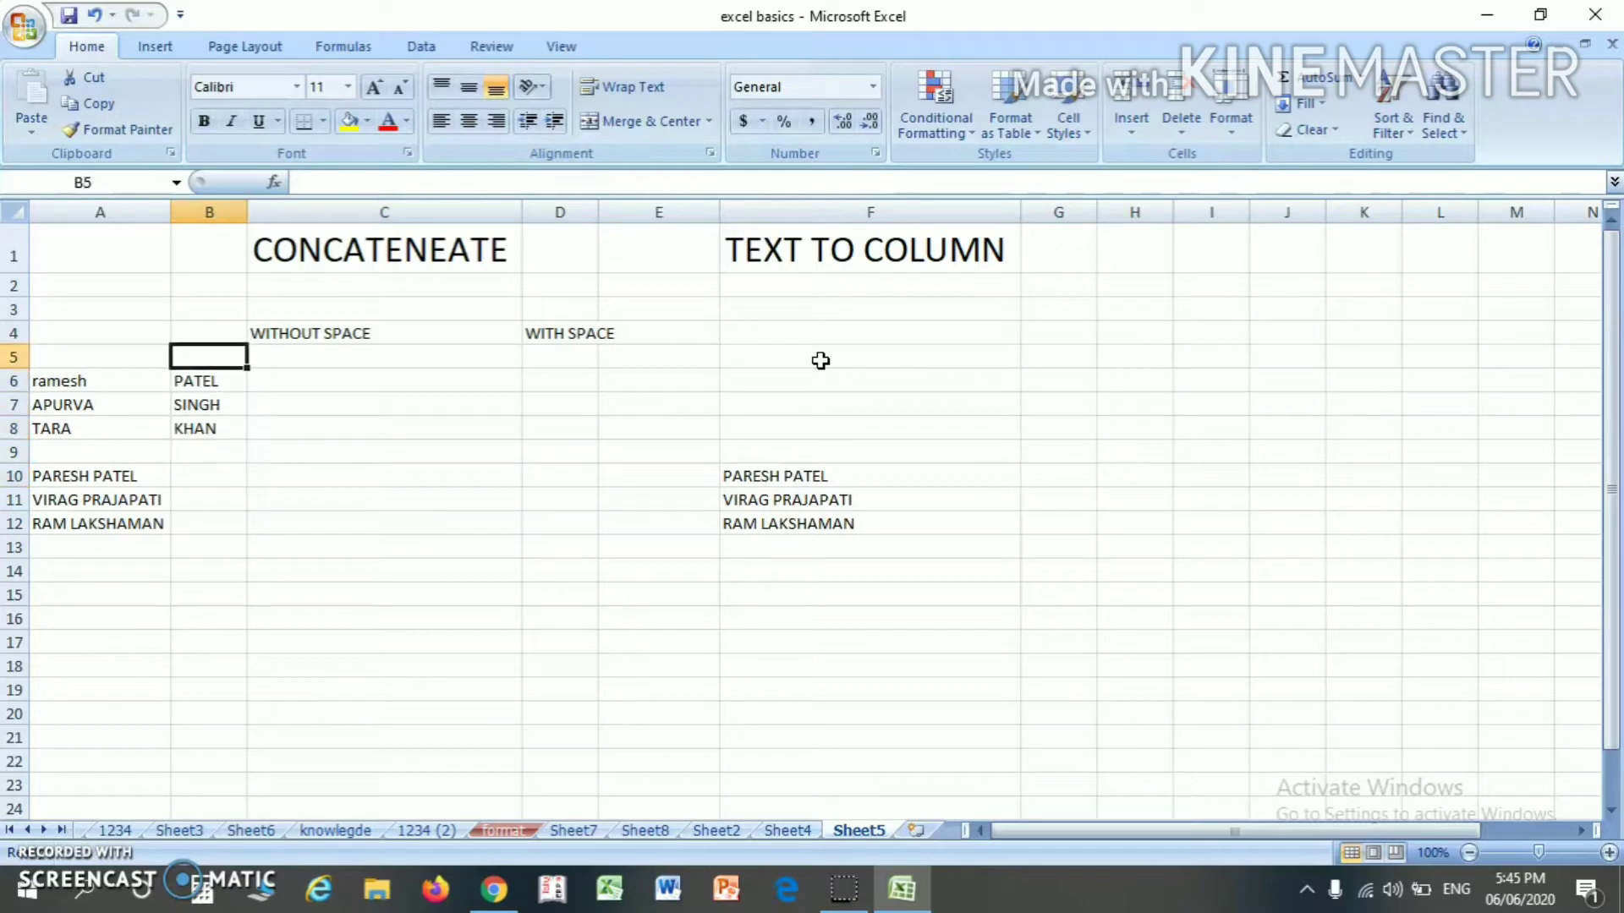
pyautogui.press('Right')
pyautogui.press('Up')
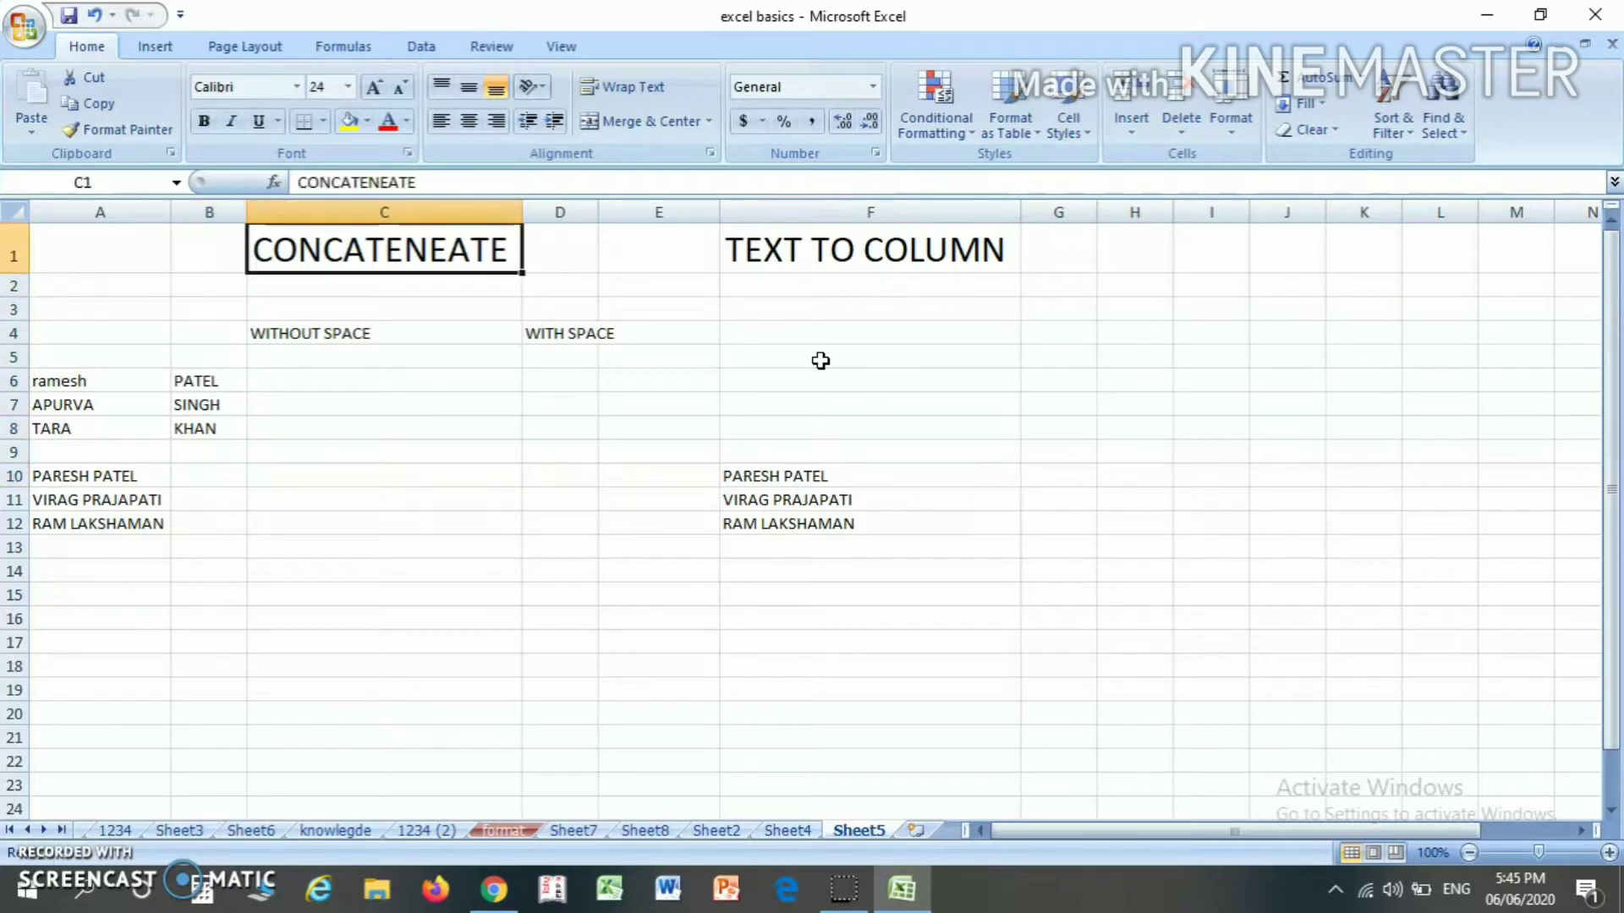
pyautogui.press('Down')
pyautogui.press('Down')
pyautogui.press('Down')
pyautogui.press('Down')
pyautogui.press('Down')
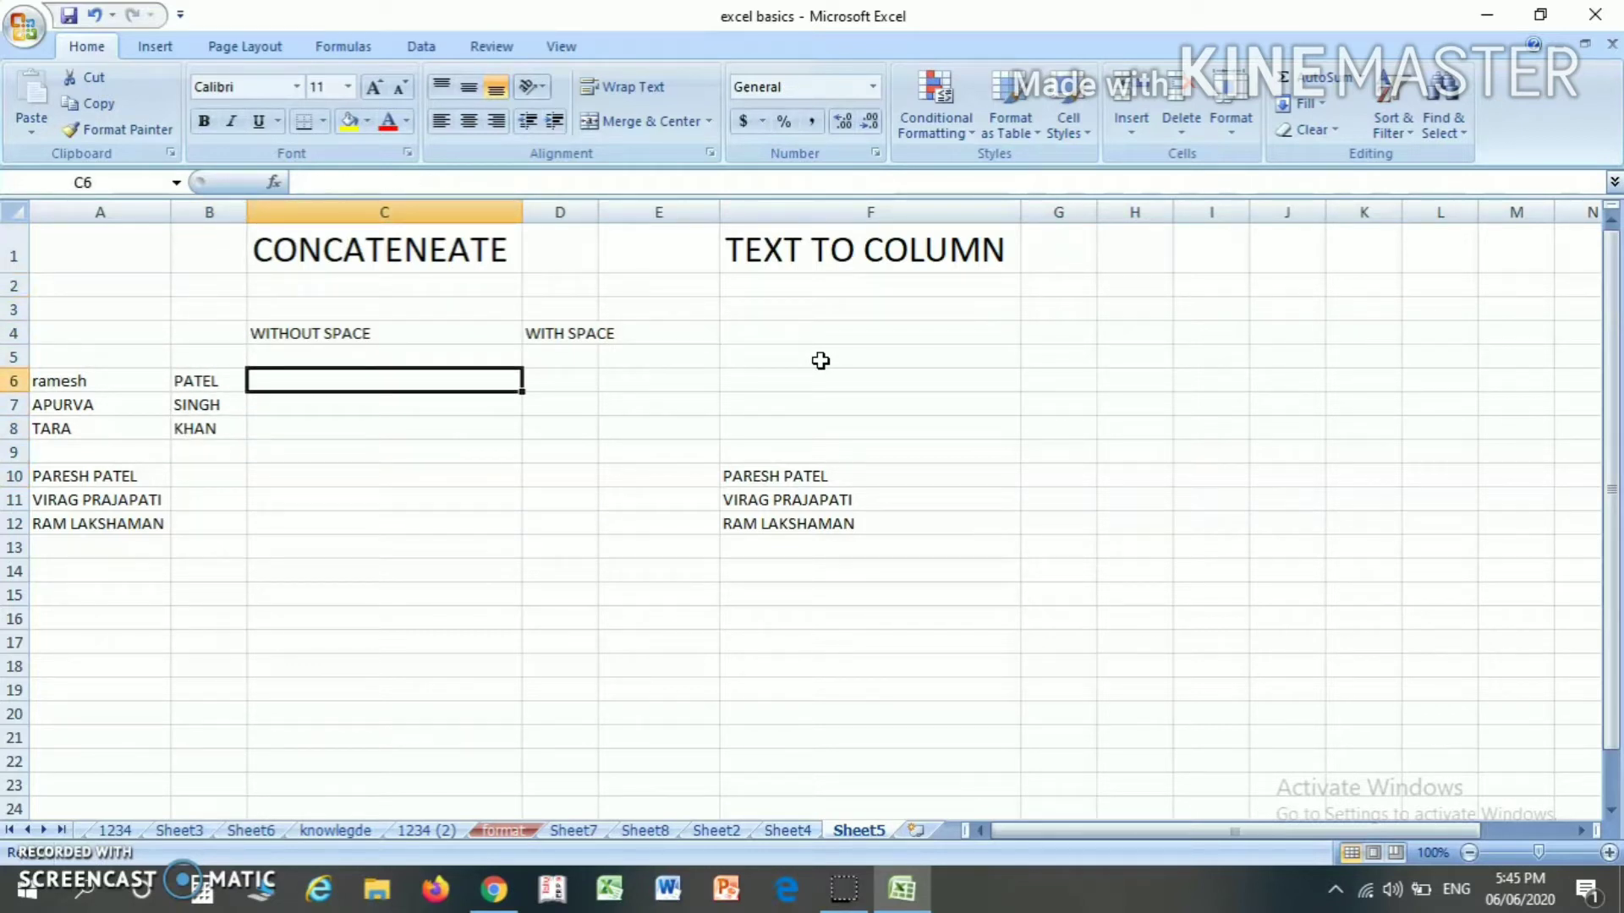
pyautogui.press('Left')
pyautogui.press('Left')
pyautogui.press('Right')
pyautogui.press('Left')
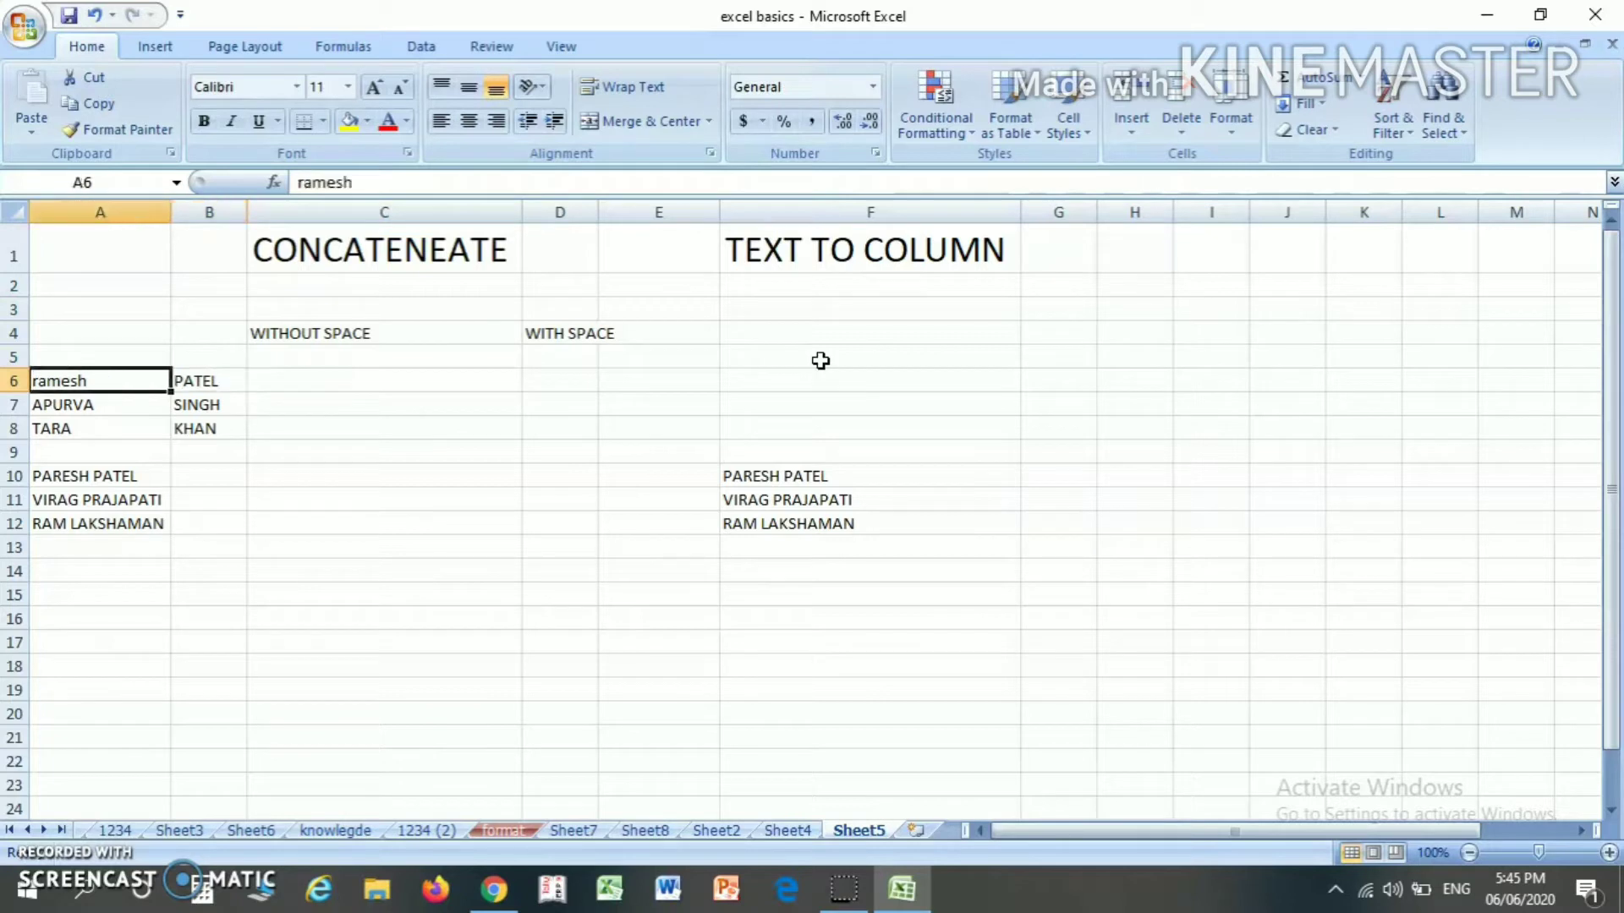
pyautogui.press('Down')
pyautogui.press('Down')
pyautogui.press('Up')
pyautogui.press('Up')
pyautogui.press('Right')
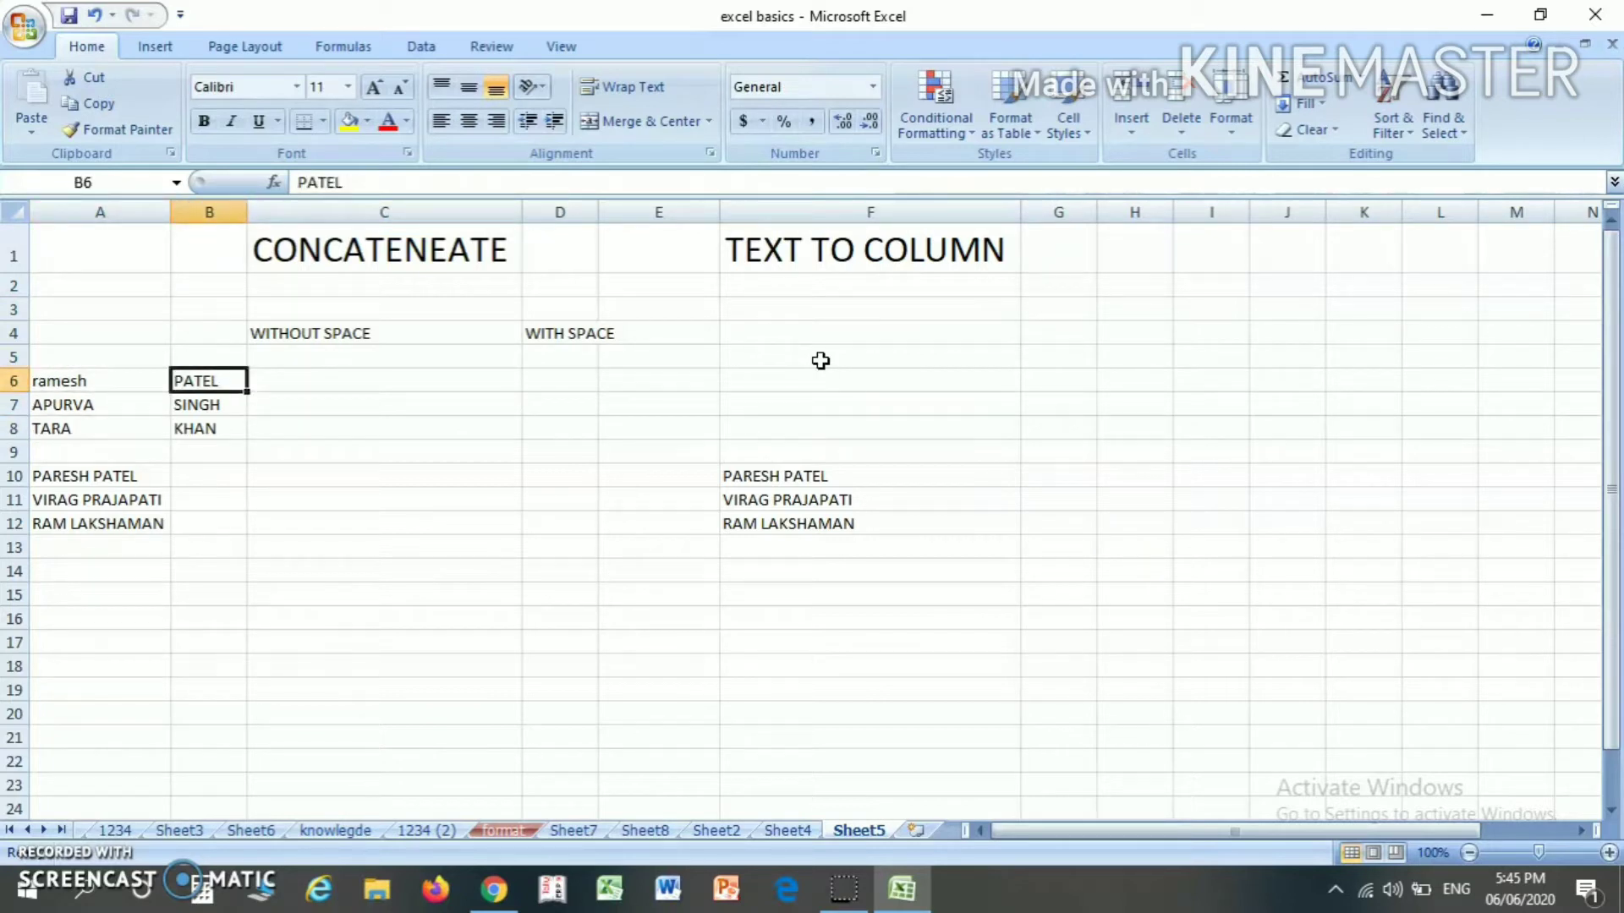
pyautogui.press('Left')
pyautogui.press('Right')
pyautogui.press('Down')
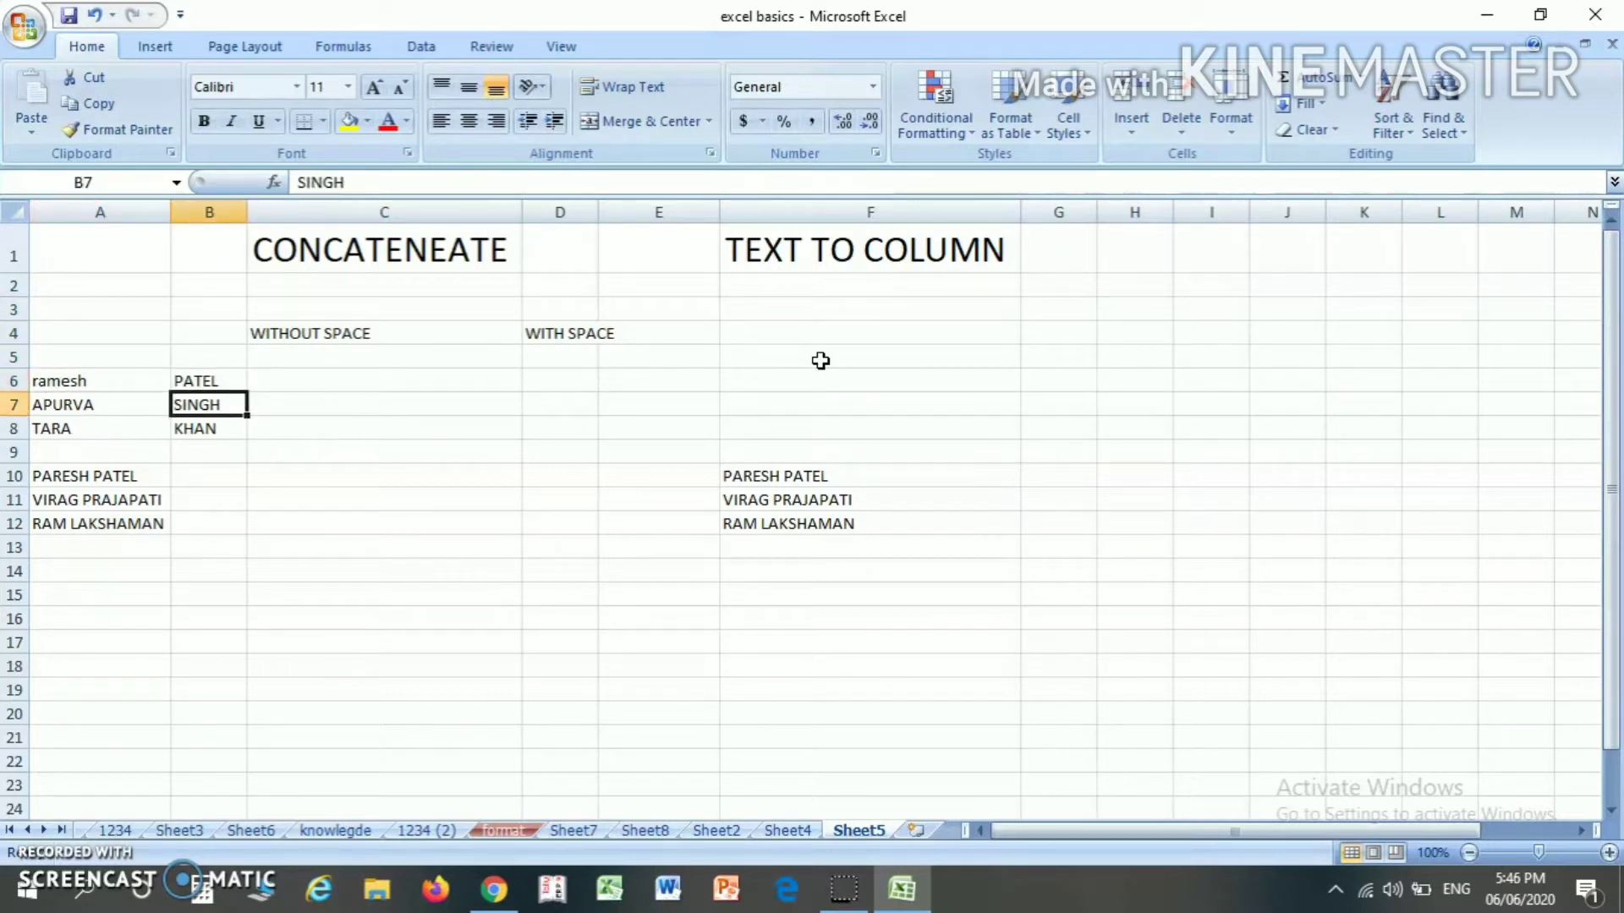
pyautogui.press('Left')
pyautogui.press('Right')
pyautogui.press('Down')
pyautogui.press('Up')
pyautogui.press('Up')
pyautogui.press('Left')
# Add the column headers NAME in A5 and SURNAME in B5 above the separate name entries.
pyautogui.press('Up')
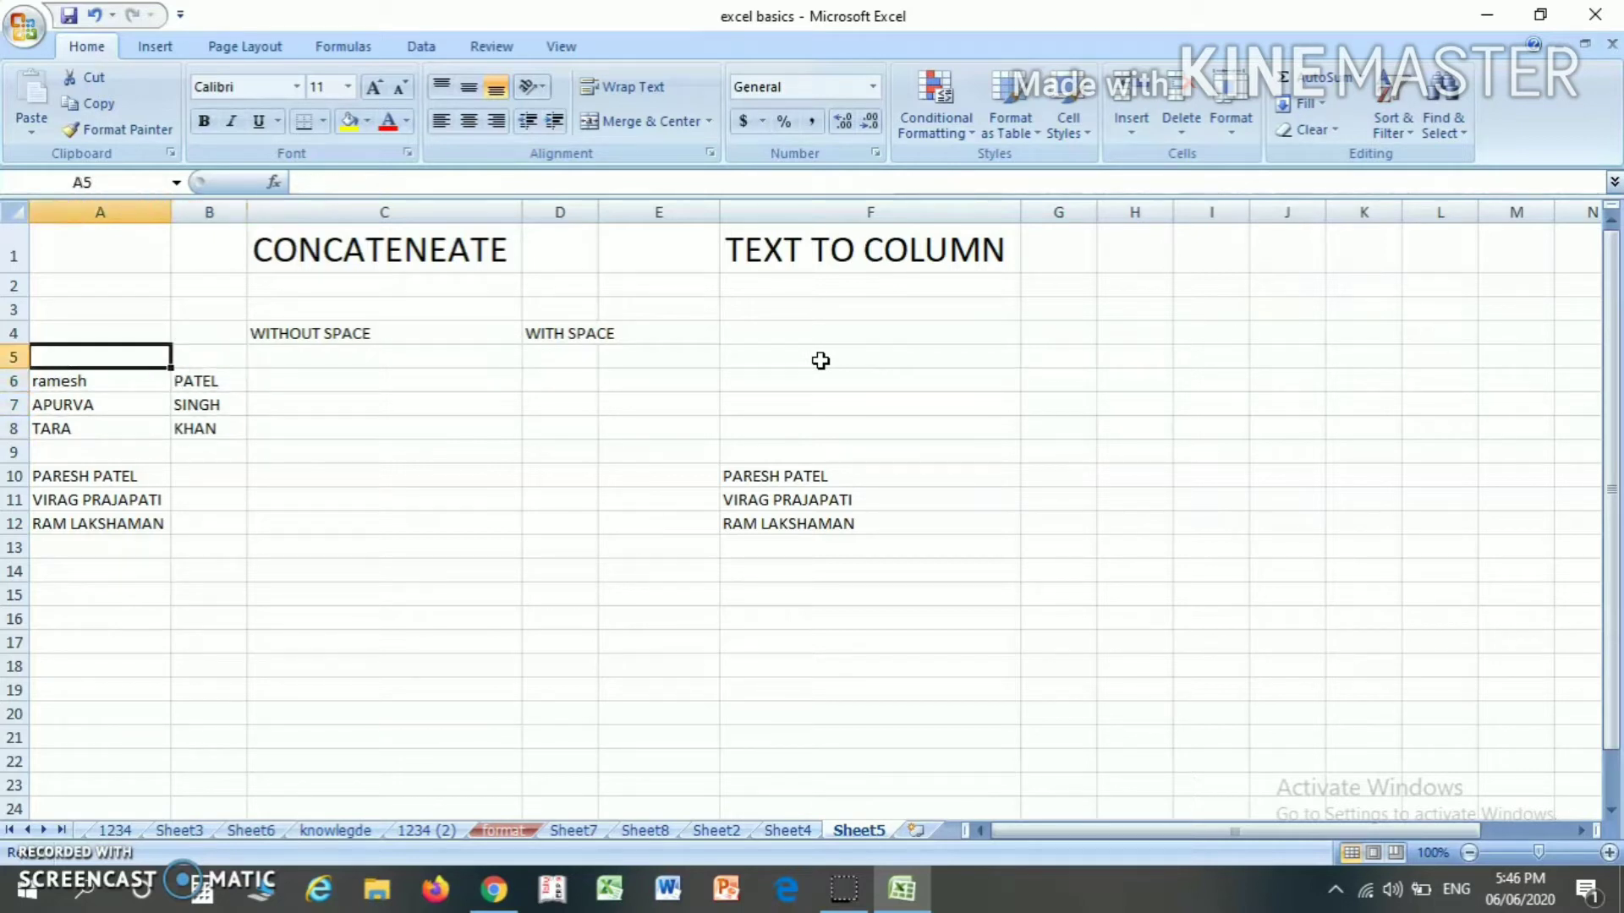
pyautogui.write('NAME')
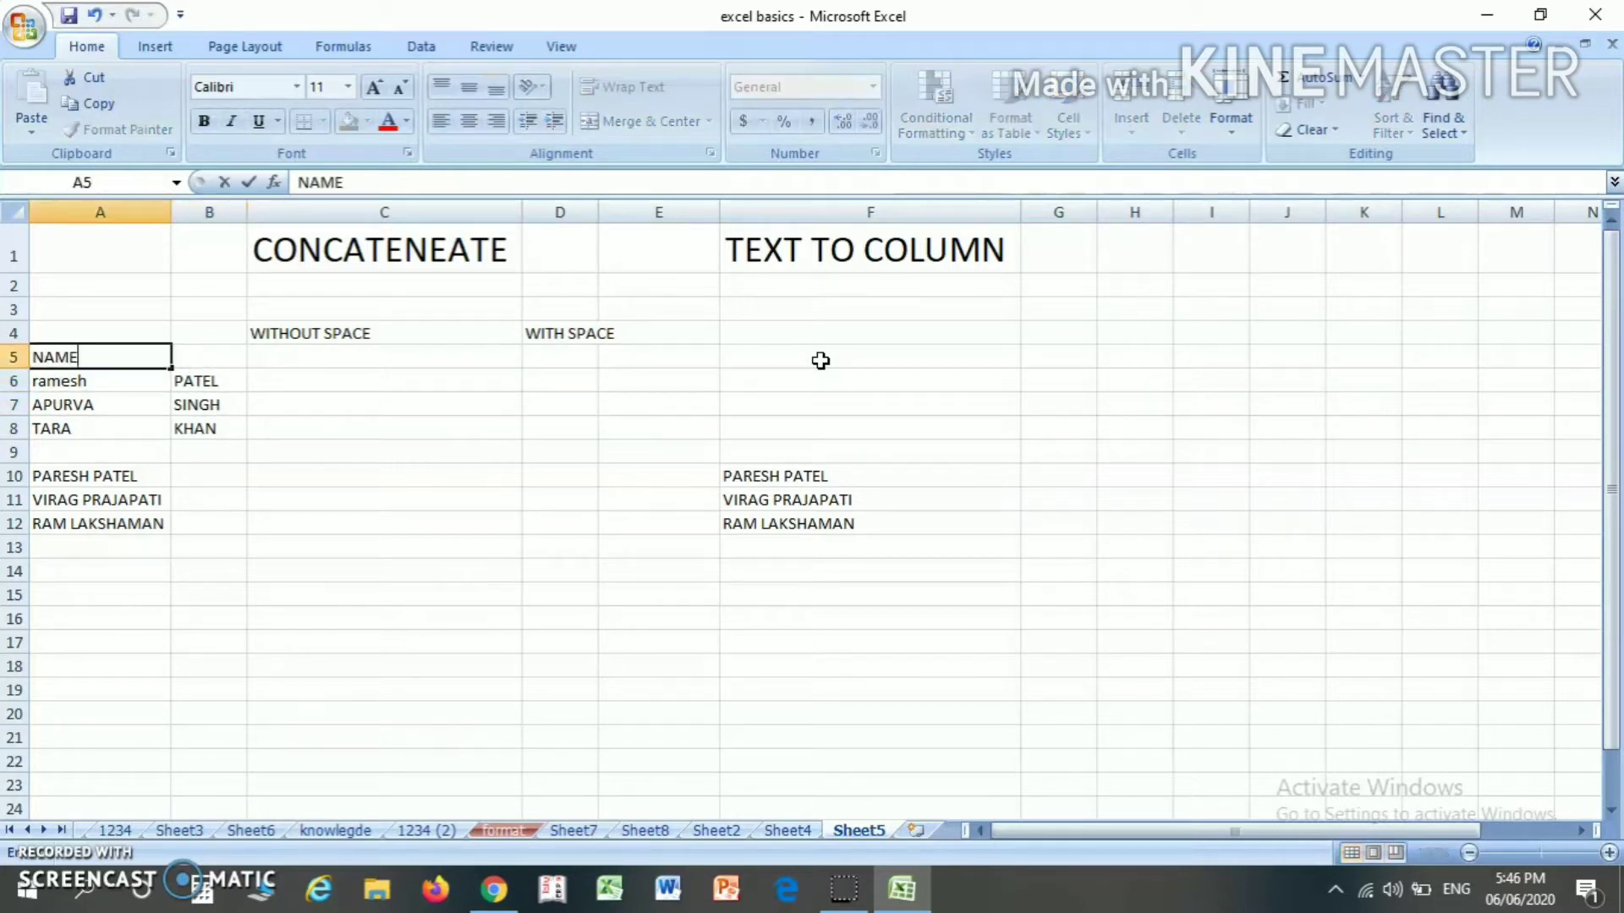
pyautogui.press('Tab')
pyautogui.write('SURNAME')
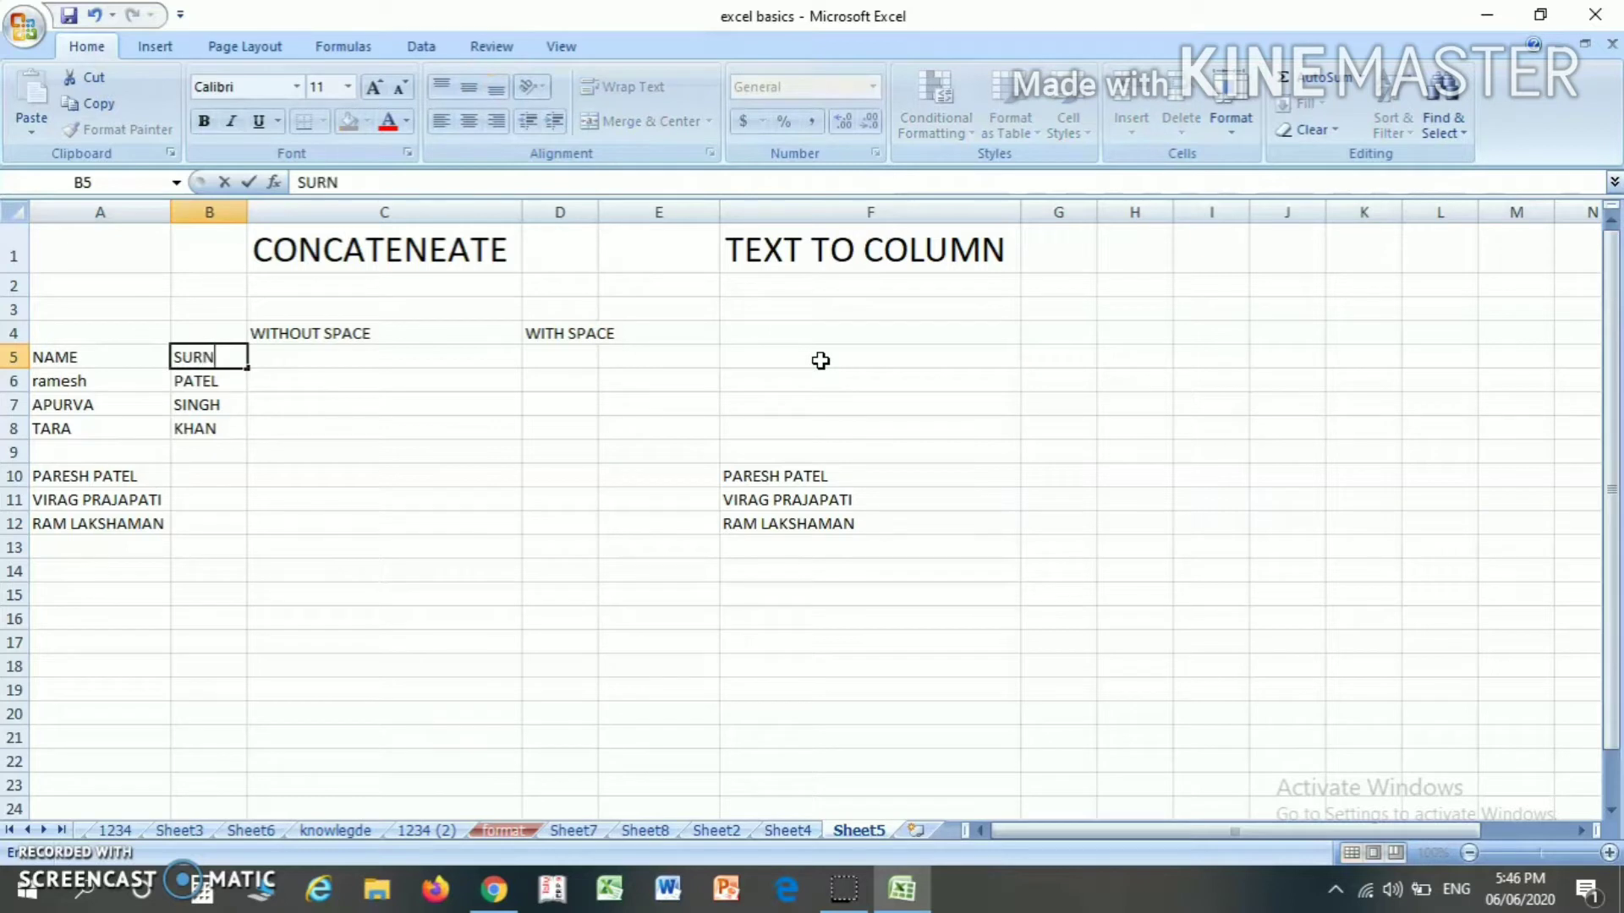
pyautogui.press('Tab')
# Enter =CONCATENATE(A6,B6) in C6 to join the name and surname without a space, and compare it with its source cells.
pyautogui.press('Down')
pyautogui.press('Down')
pyautogui.press('Up')
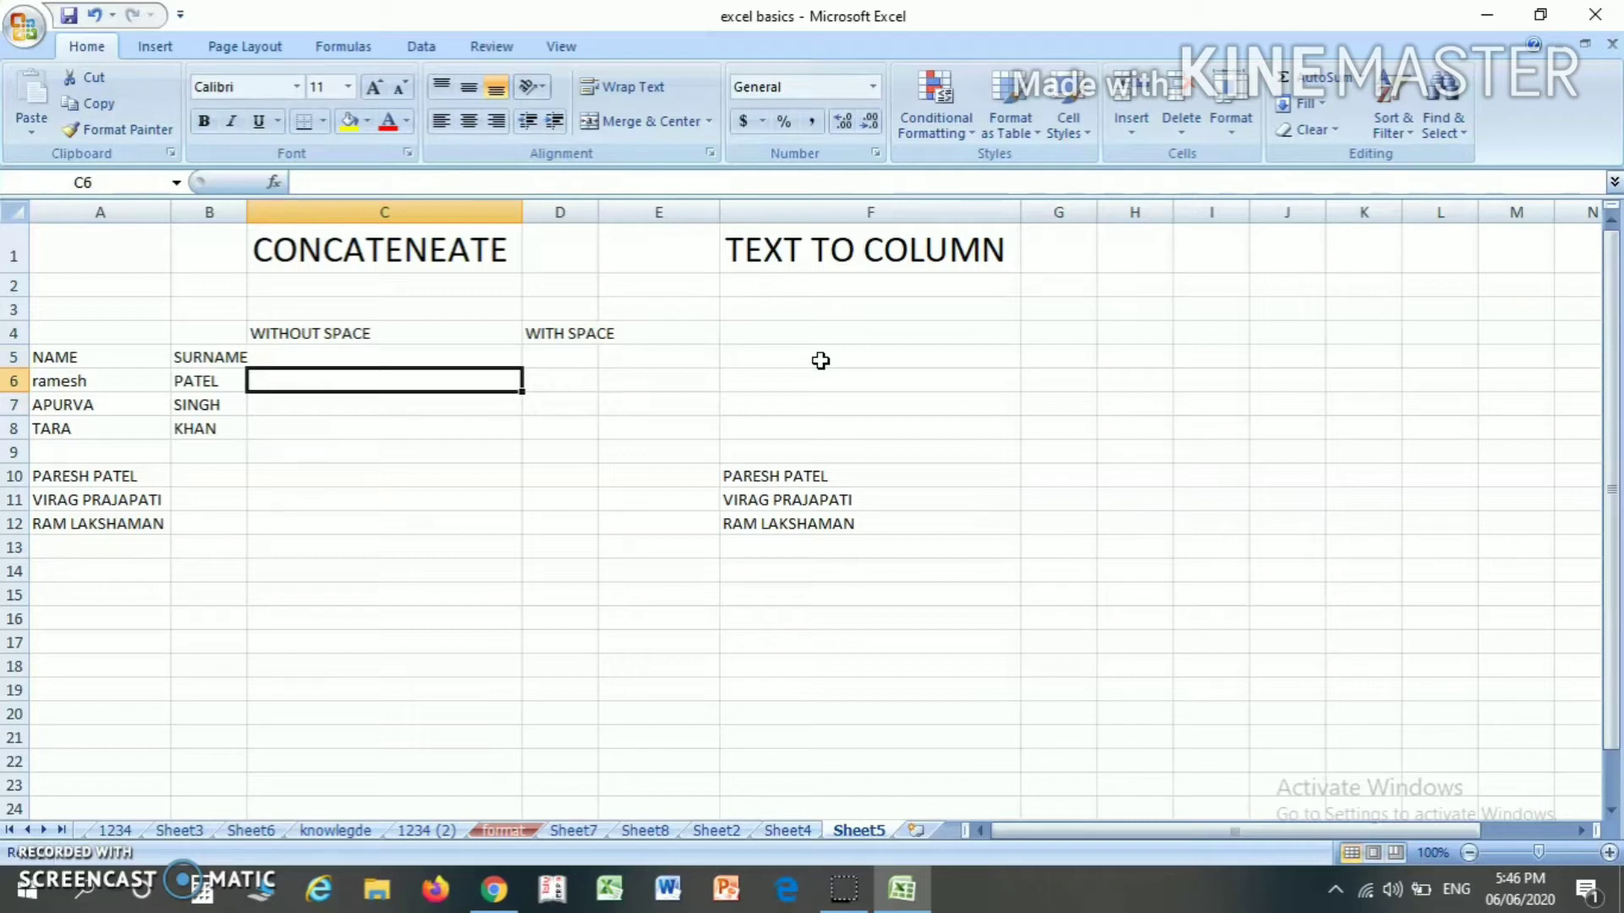
pyautogui.write('=CONC')
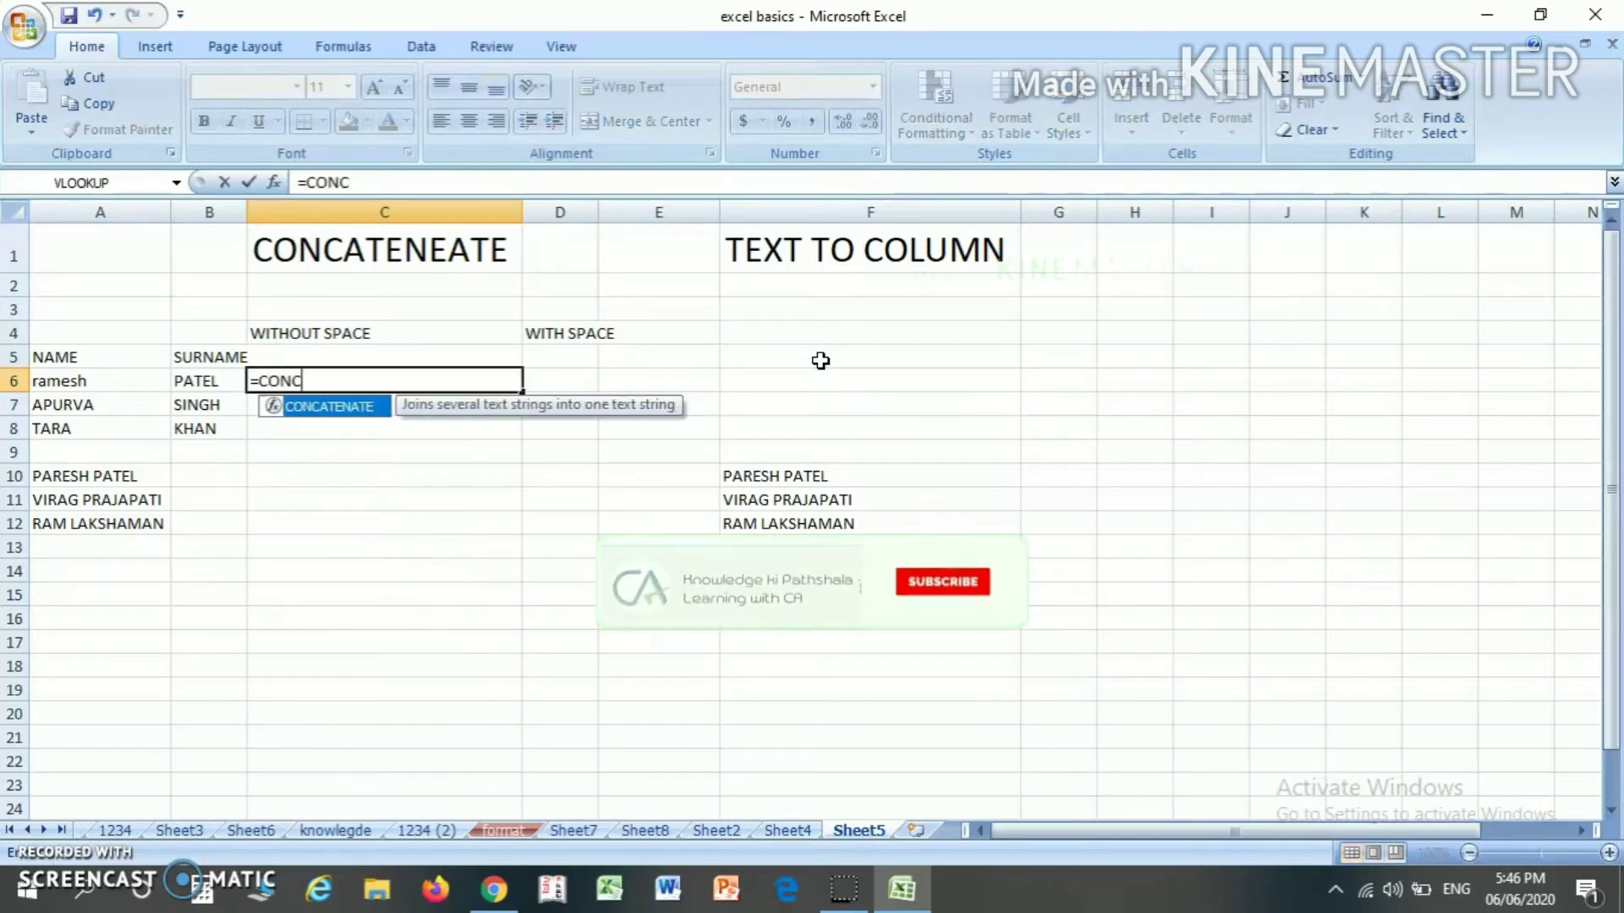
pyautogui.doubleClick(344, 406)
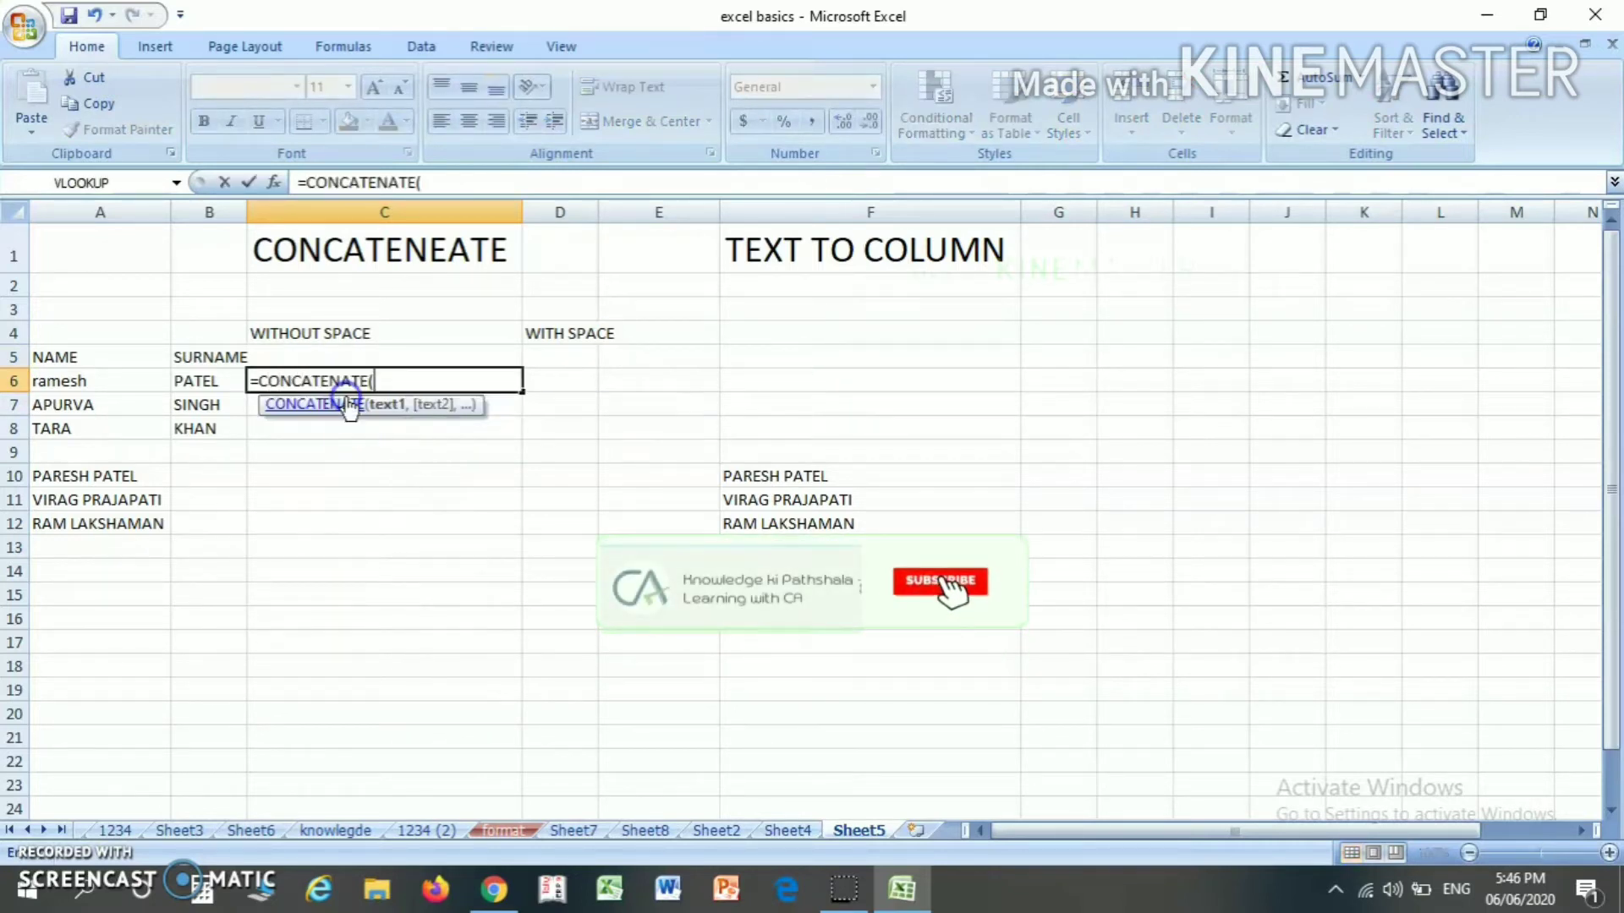
pyautogui.click(87, 385)
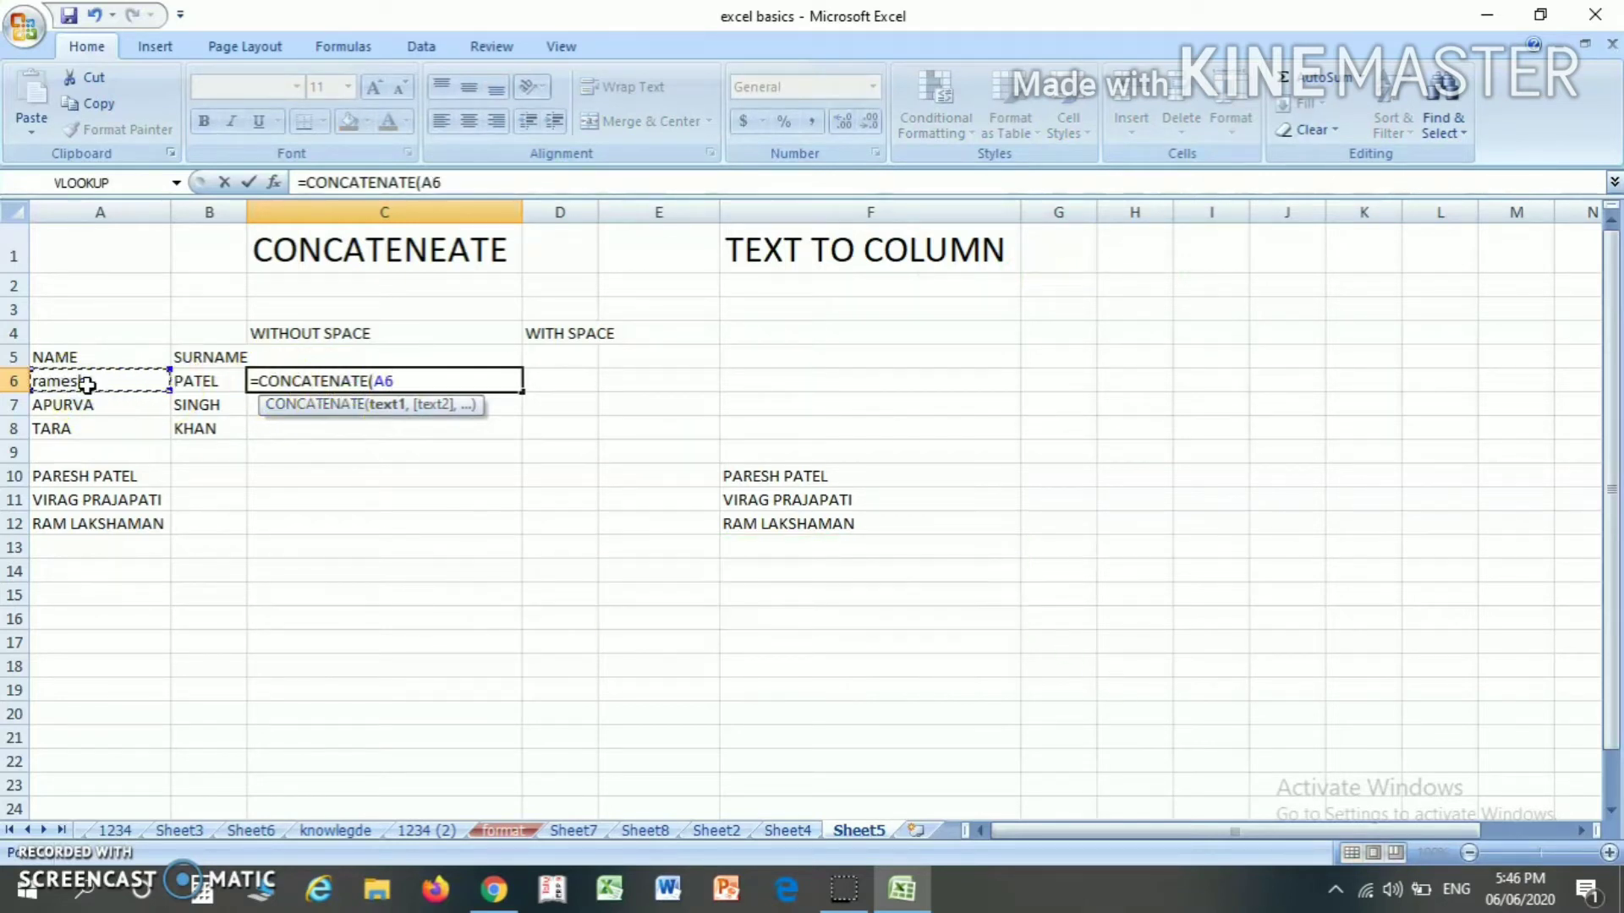
pyautogui.write(',')
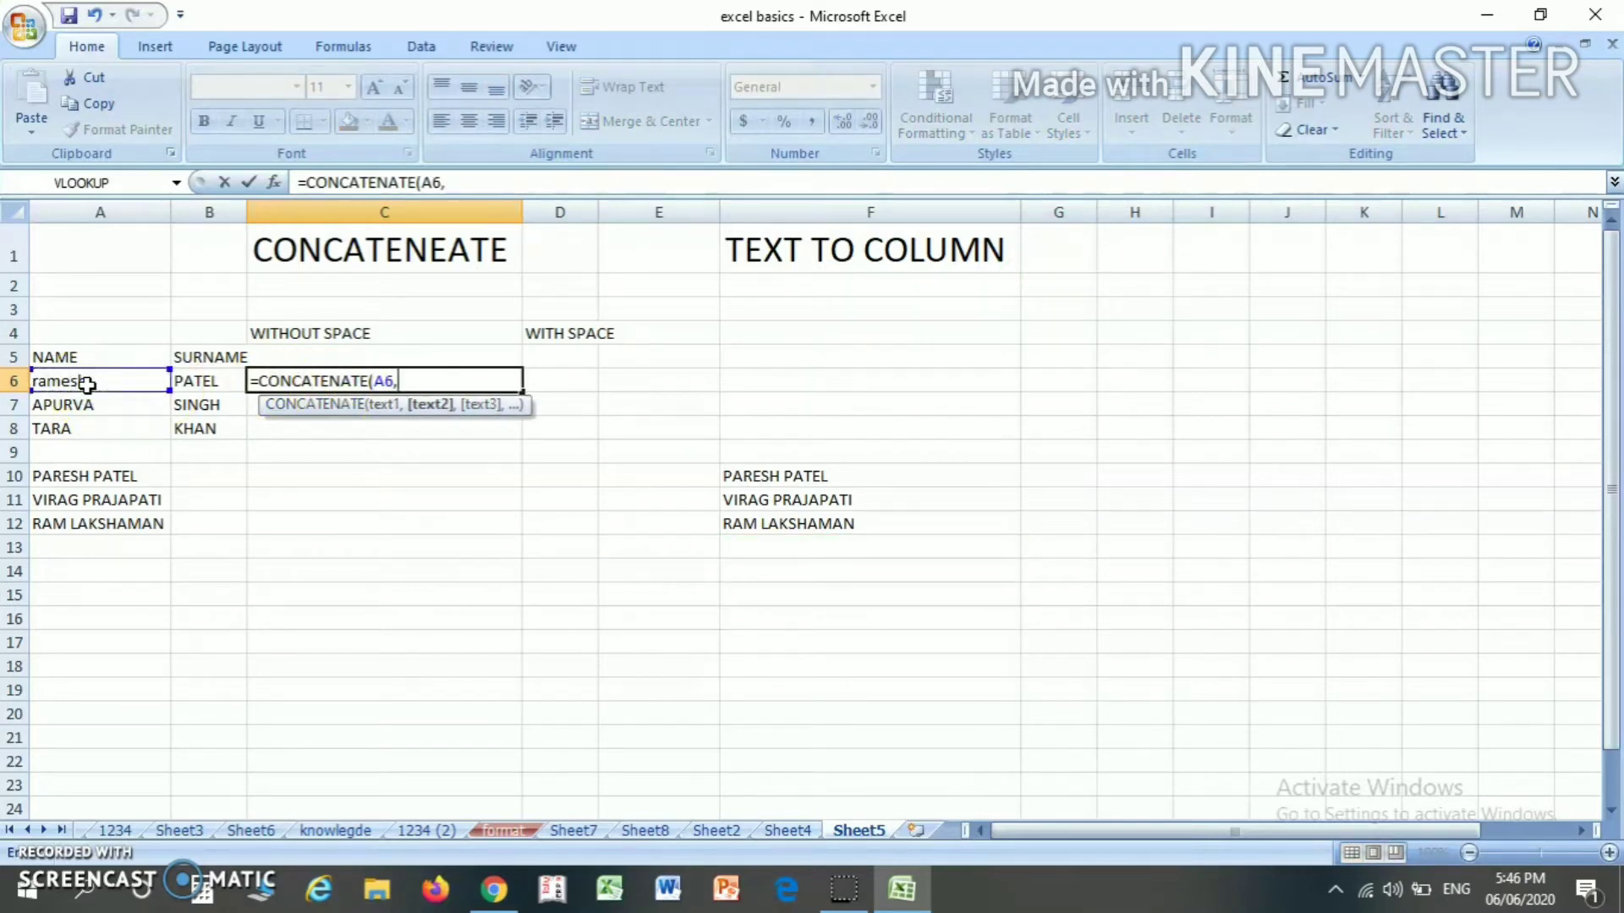
pyautogui.click(218, 387)
pyautogui.write(')')
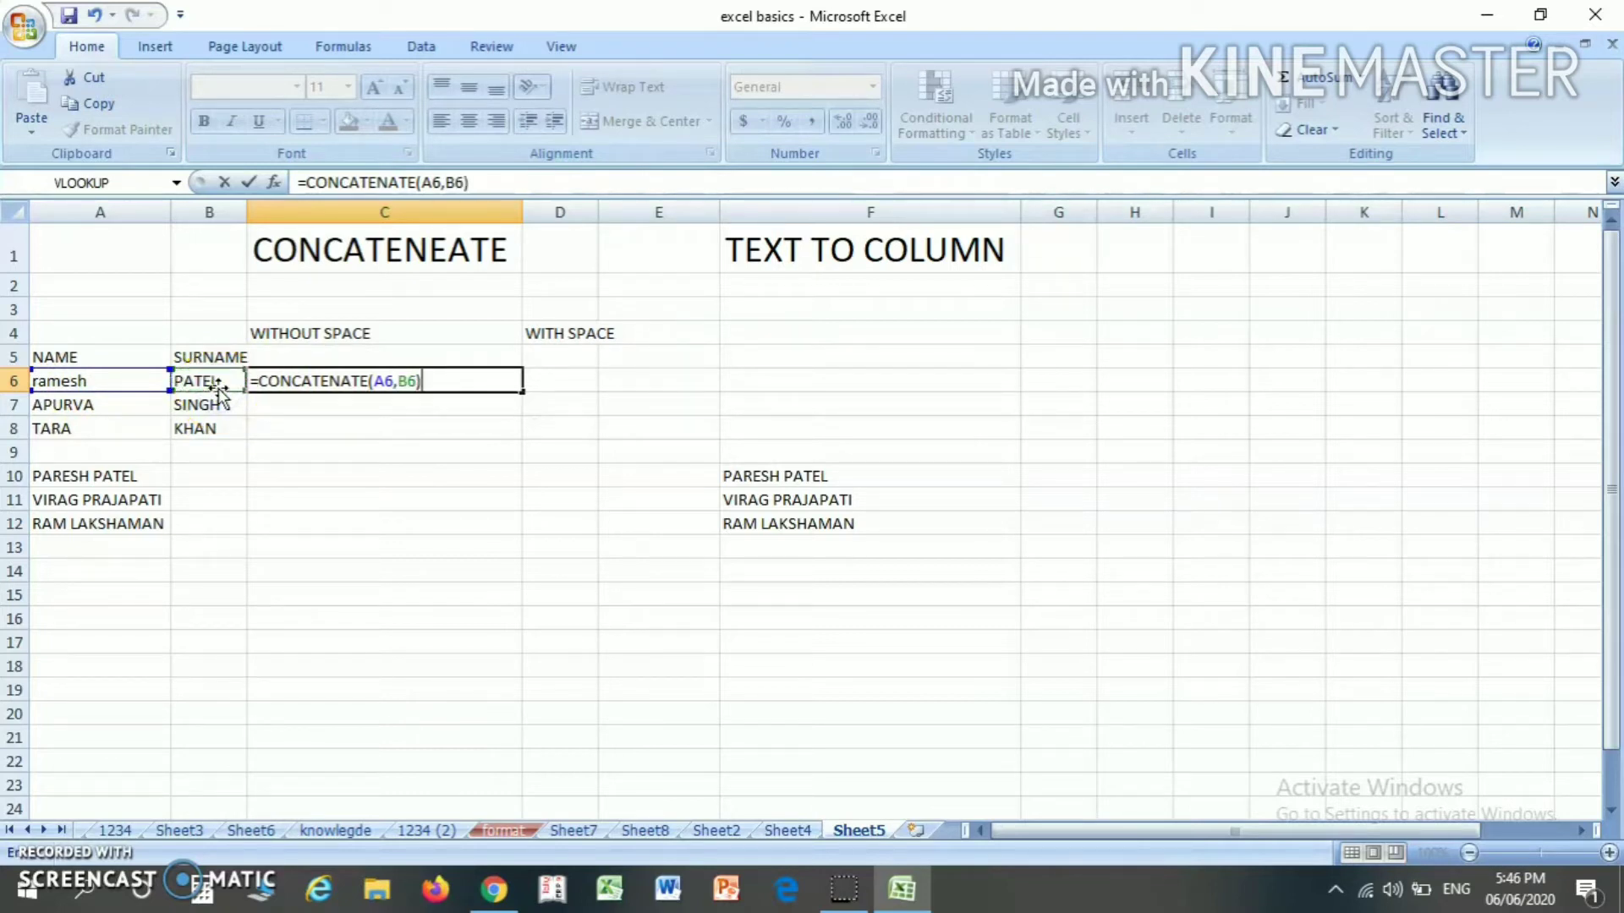
pyautogui.press('Return')
pyautogui.press('Up')
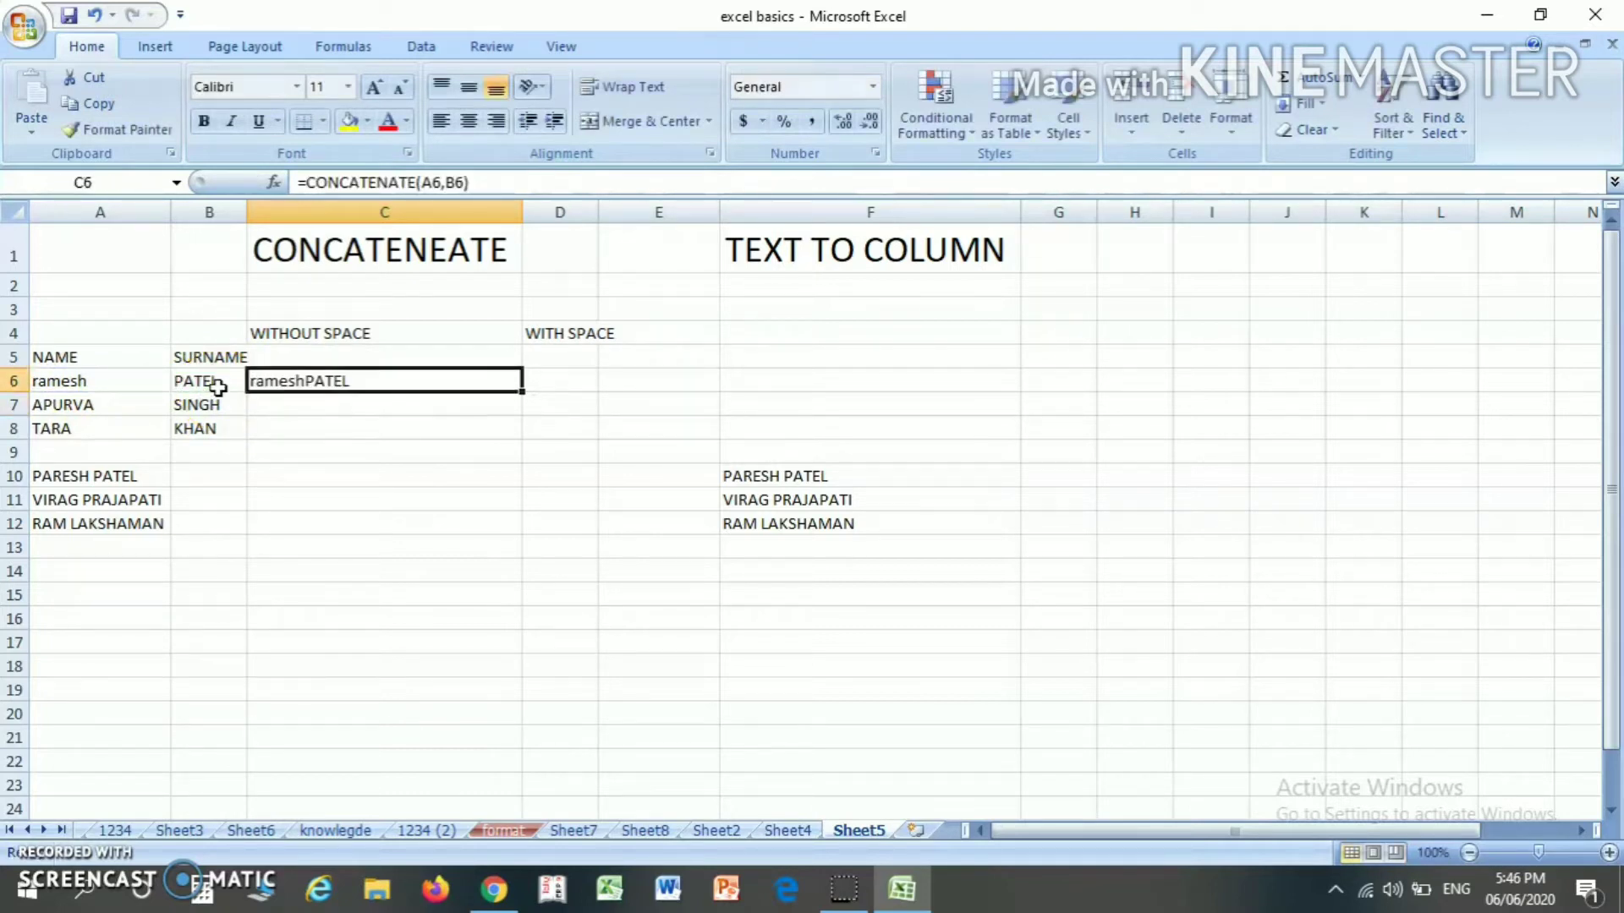
pyautogui.press('Down')
pyautogui.press('Up')
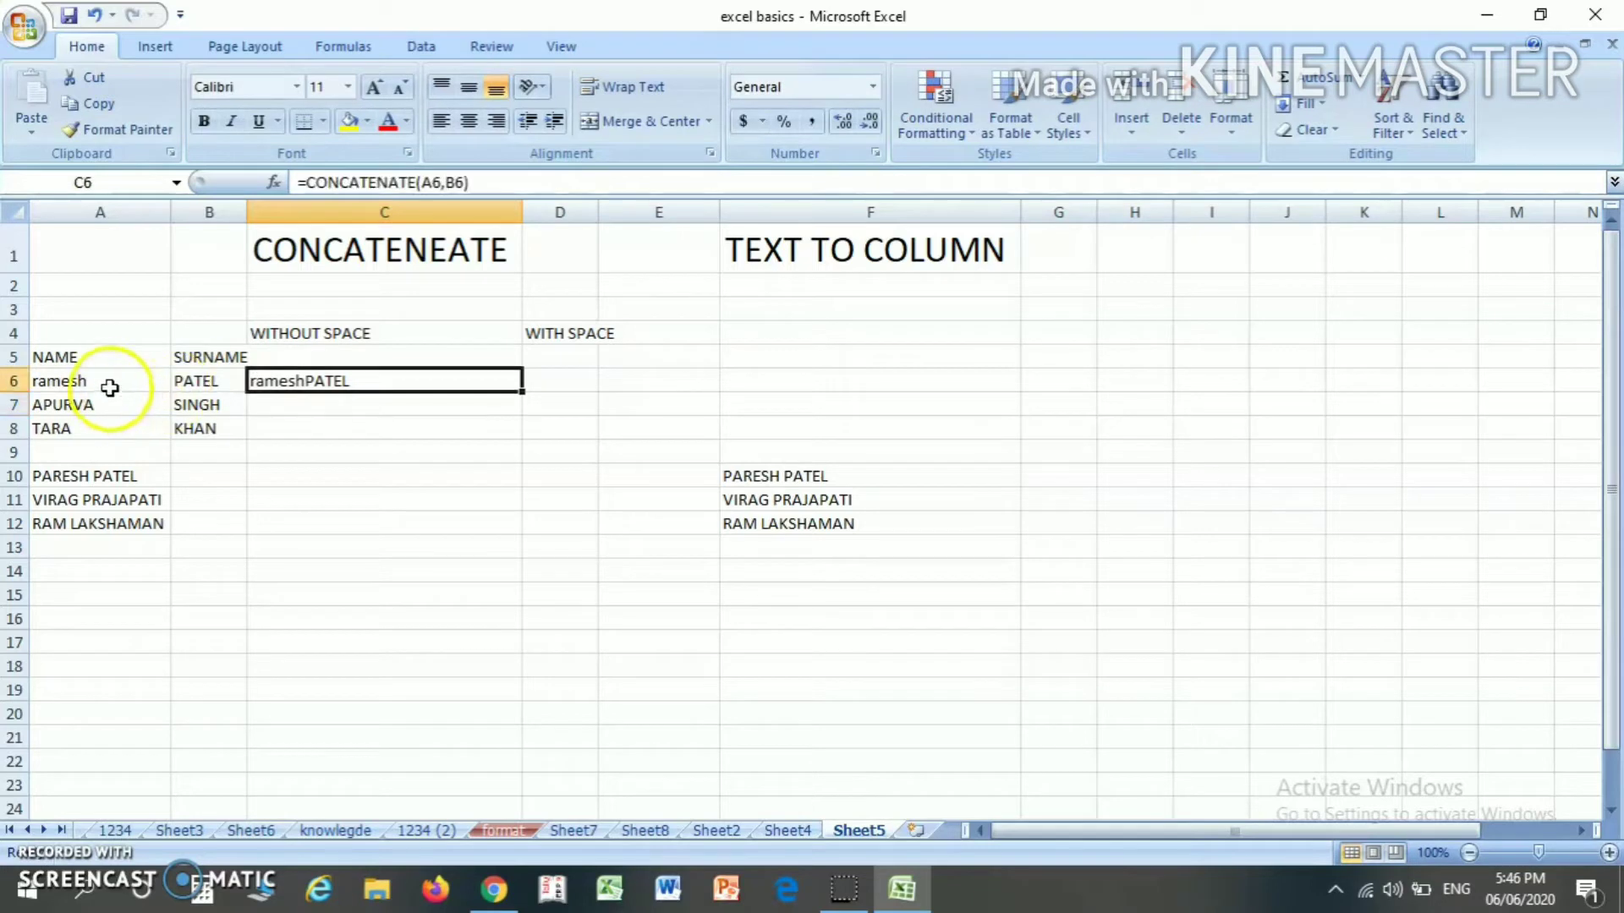
pyautogui.click(179, 386)
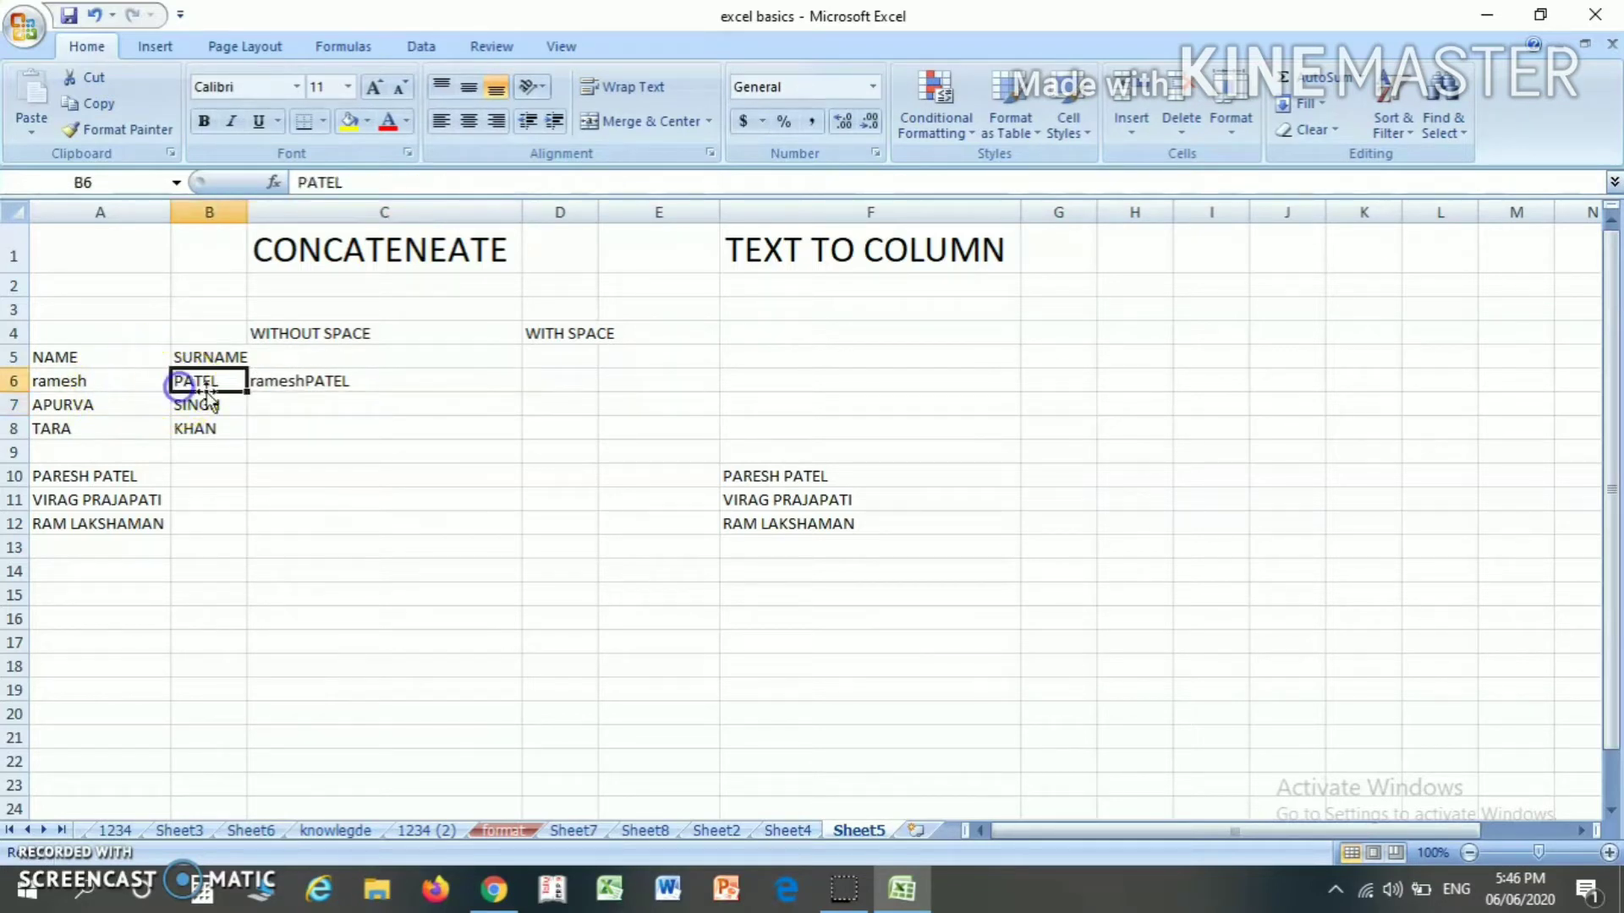
pyautogui.click(326, 389)
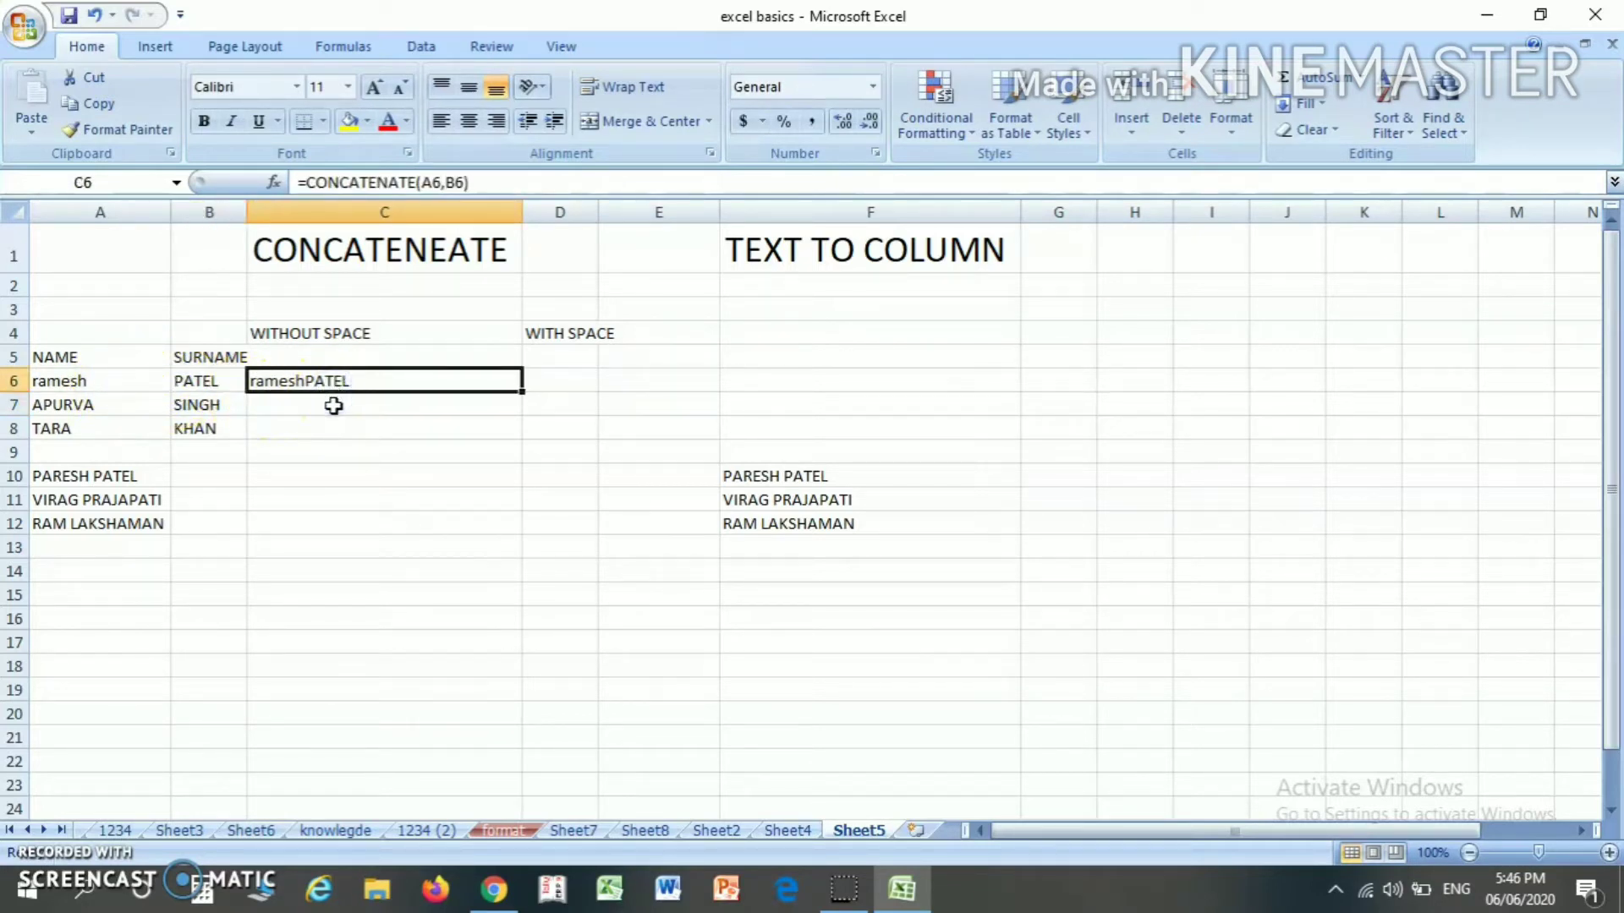
# Enter =CONCATENATE(A7,B7) in C7 to join the second name and surname without a space, and compare it with its source cells.
pyautogui.click(334, 406)
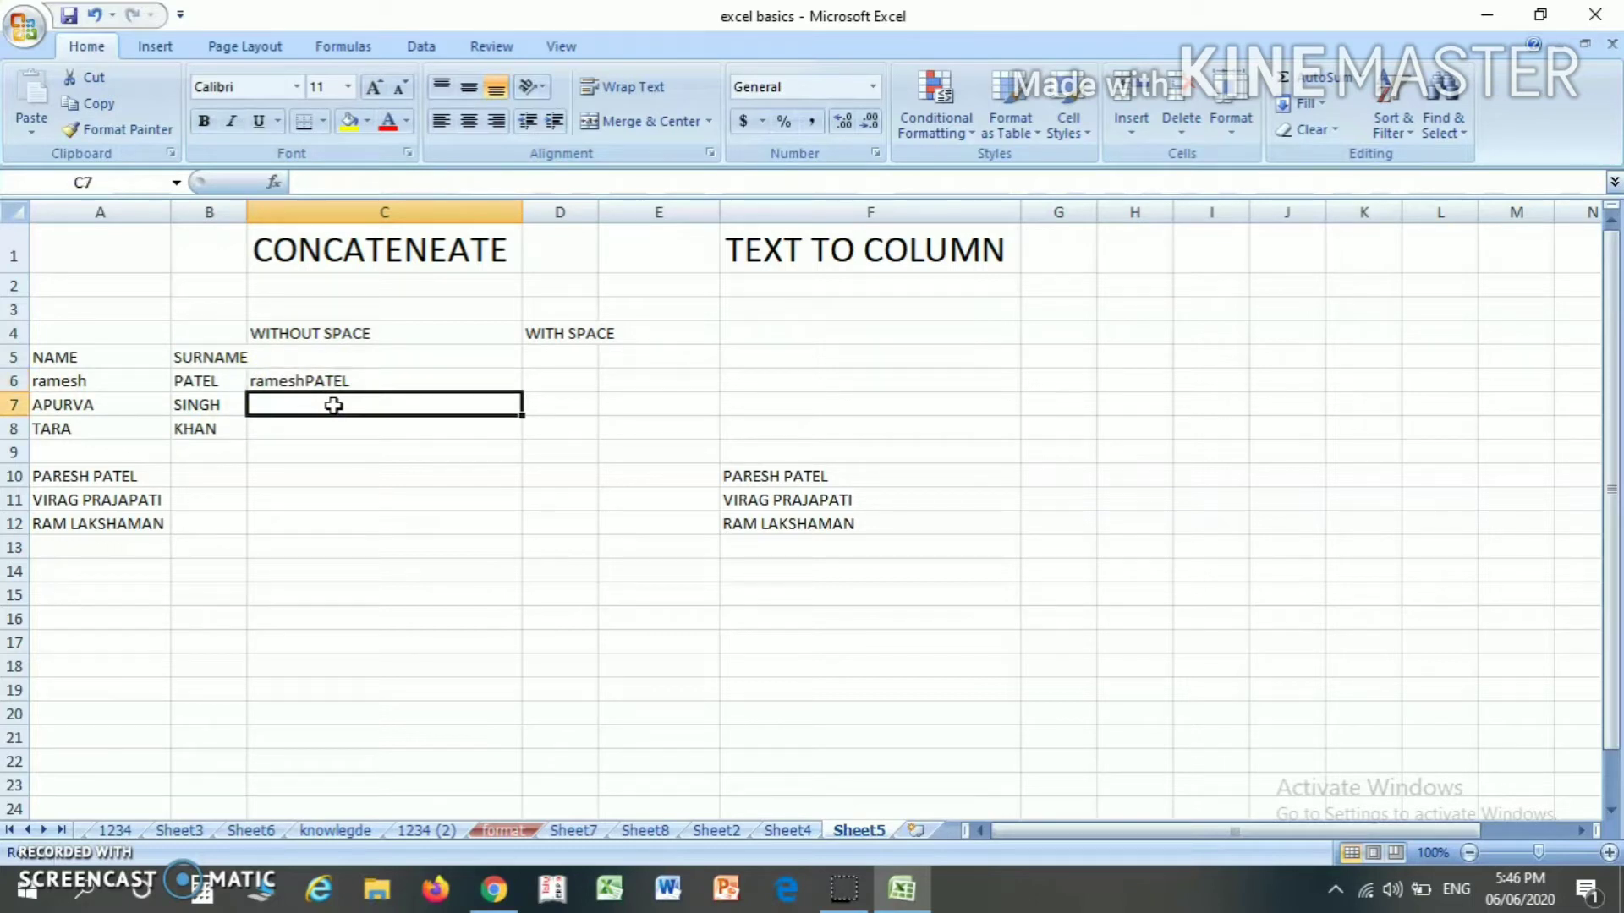
pyautogui.write('=')
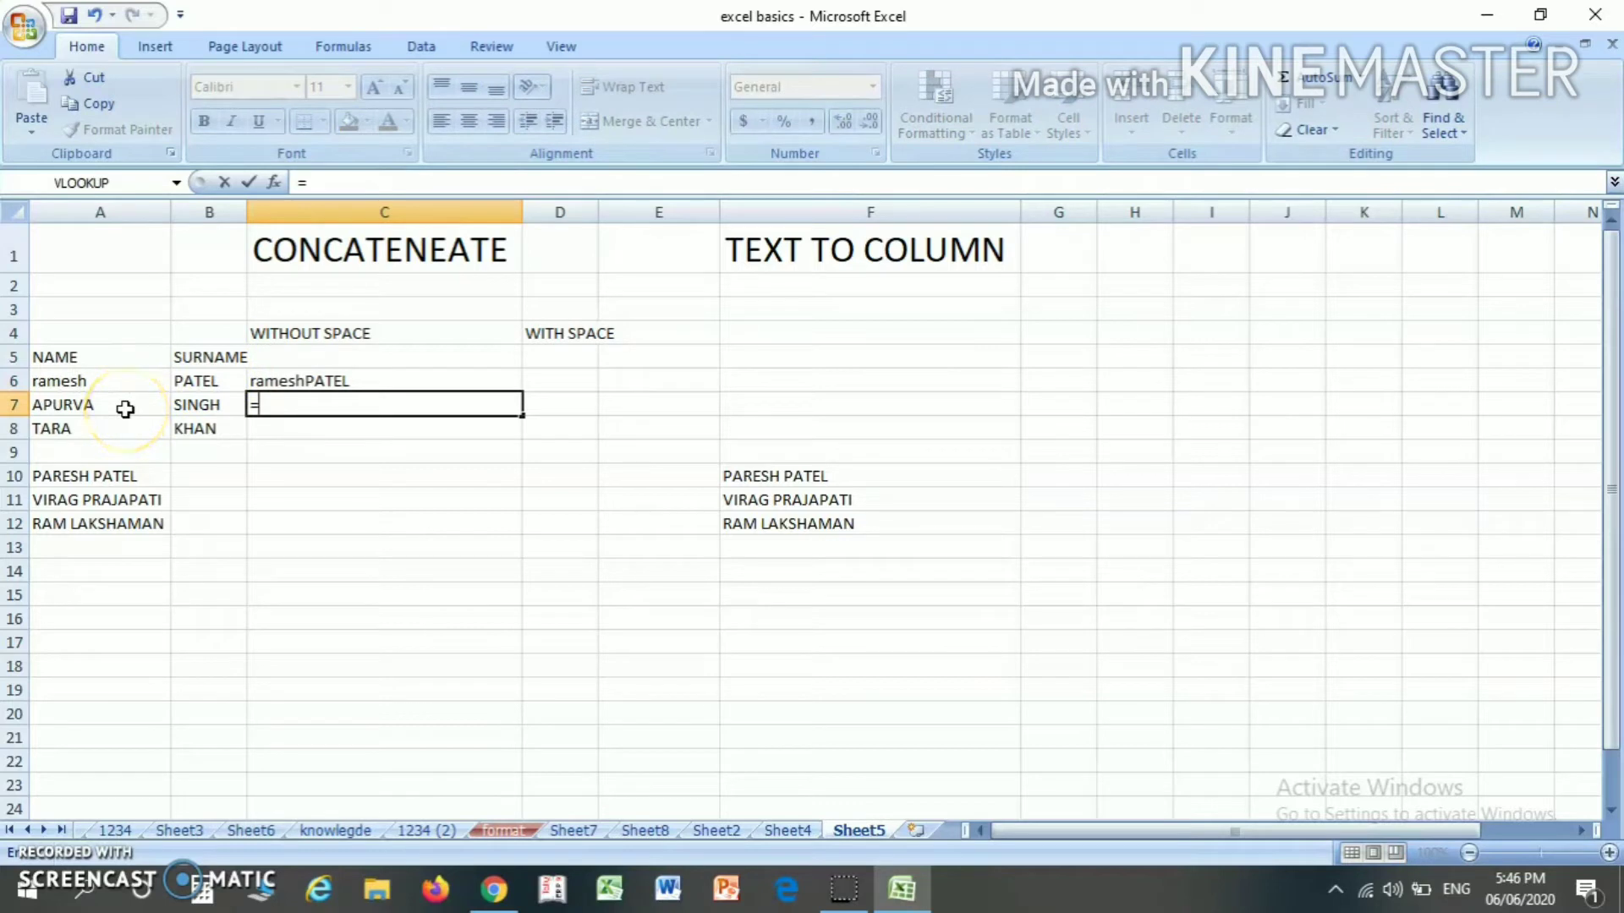
pyautogui.write('CON')
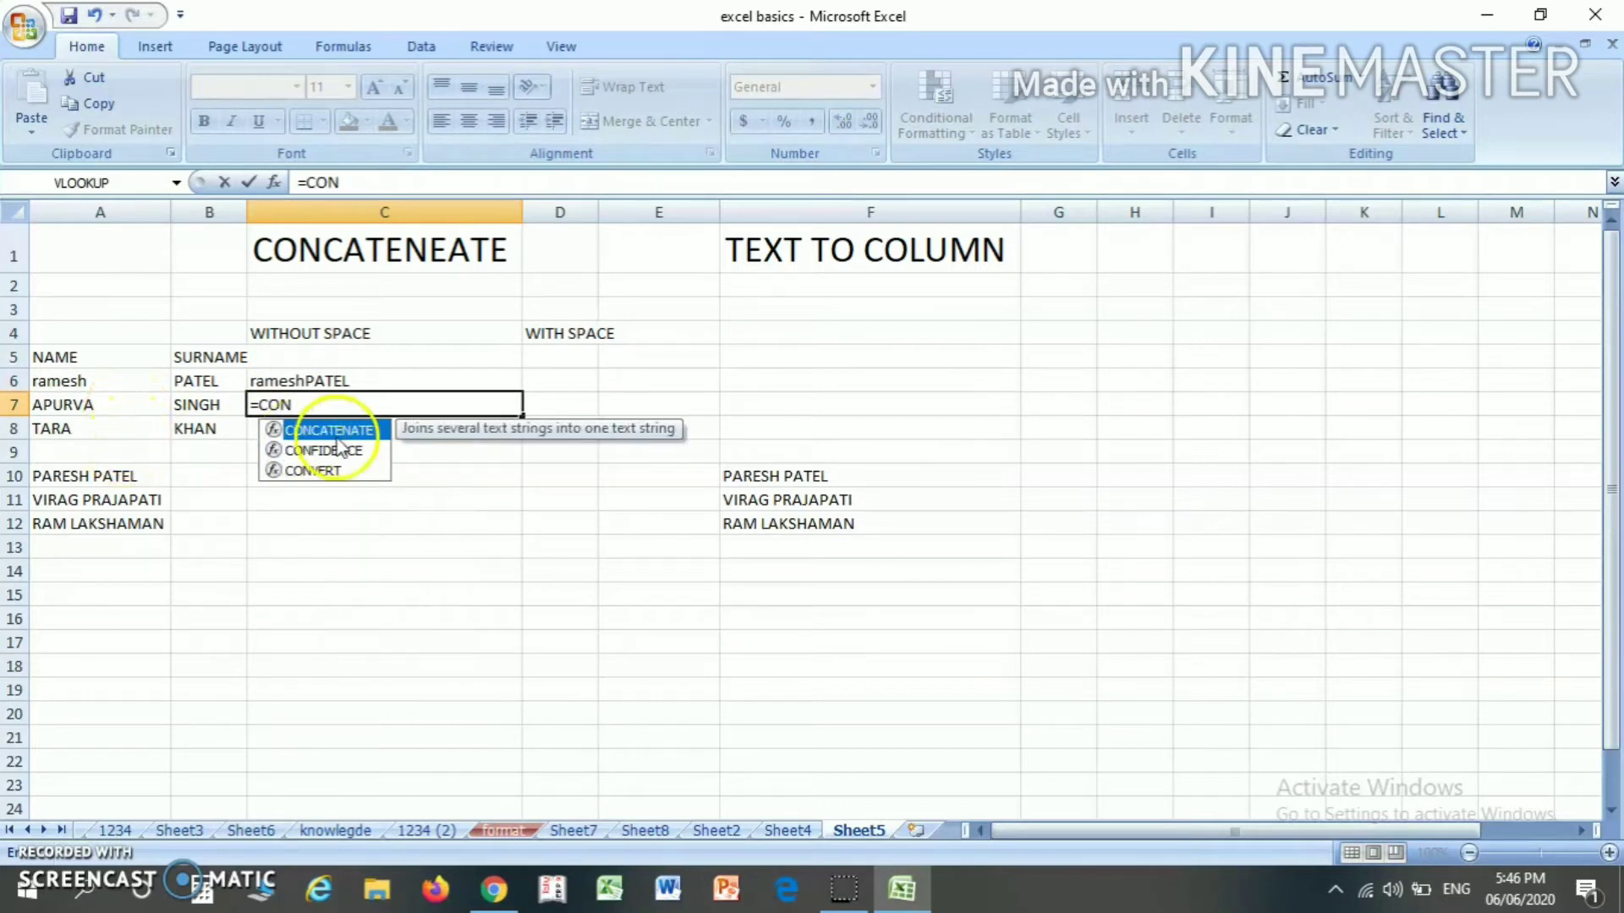
pyautogui.doubleClick(345, 432)
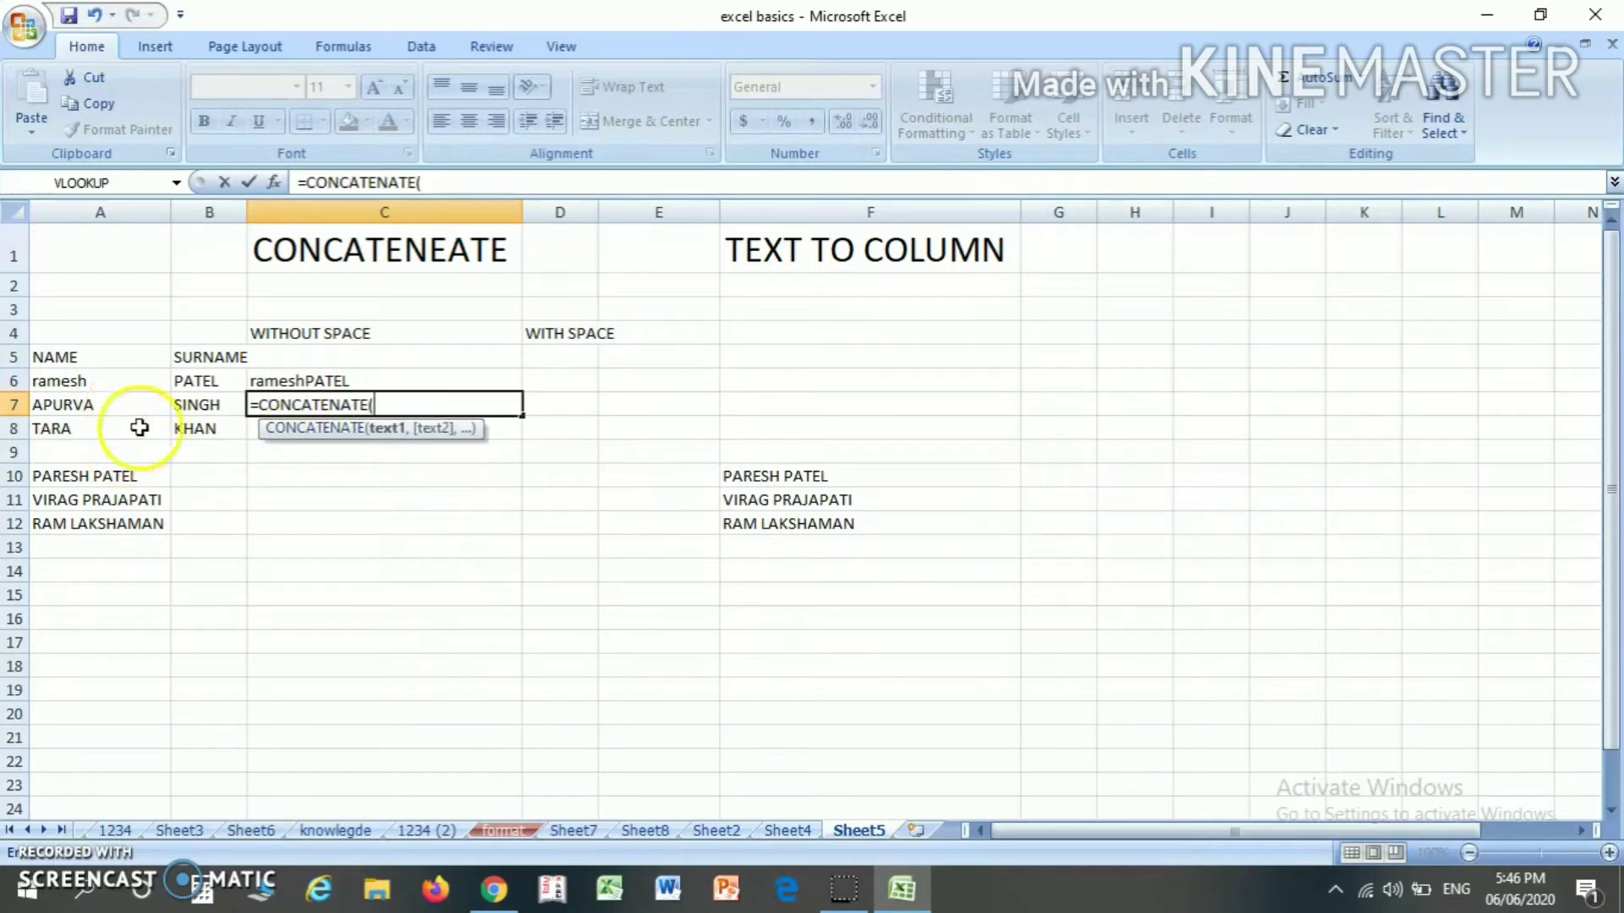
pyautogui.click(94, 414)
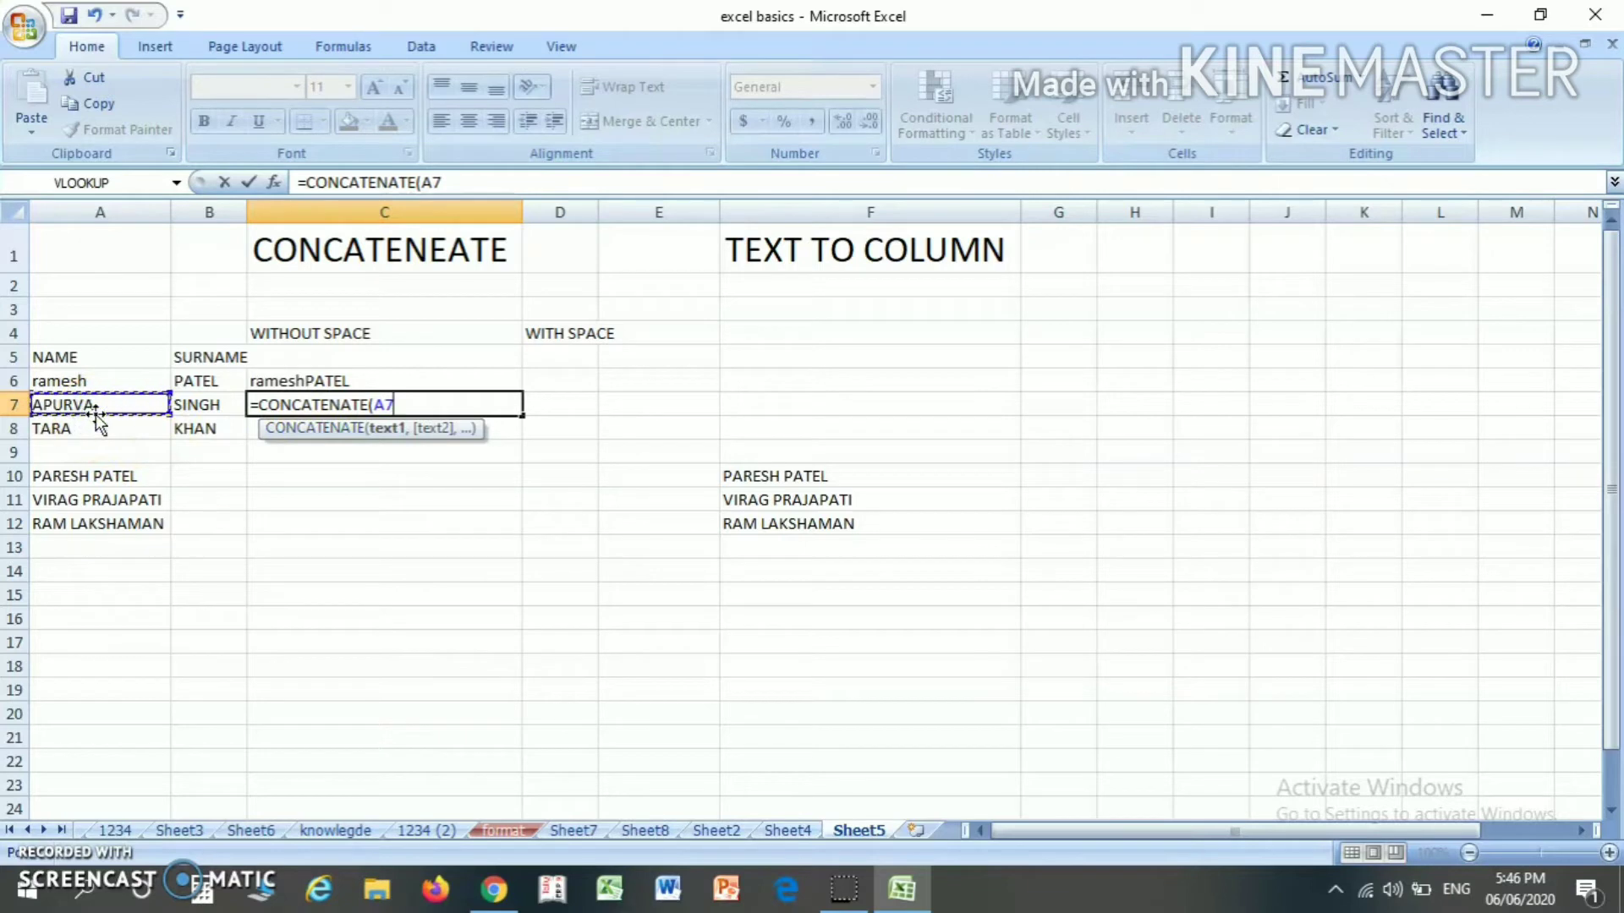
pyautogui.write(',')
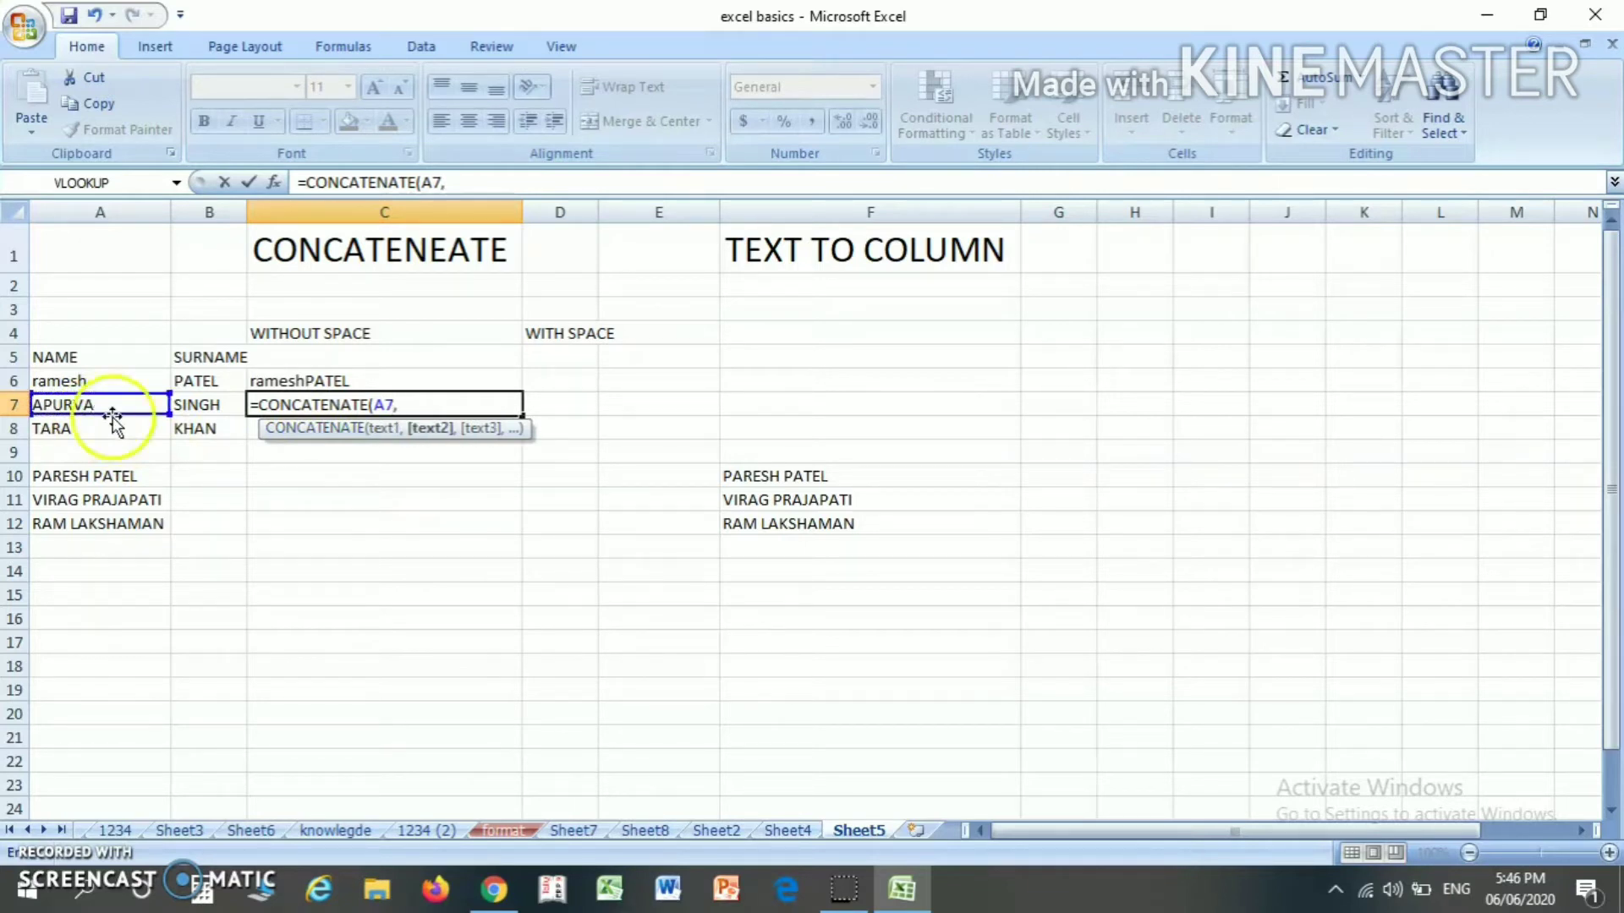
pyautogui.click(192, 409)
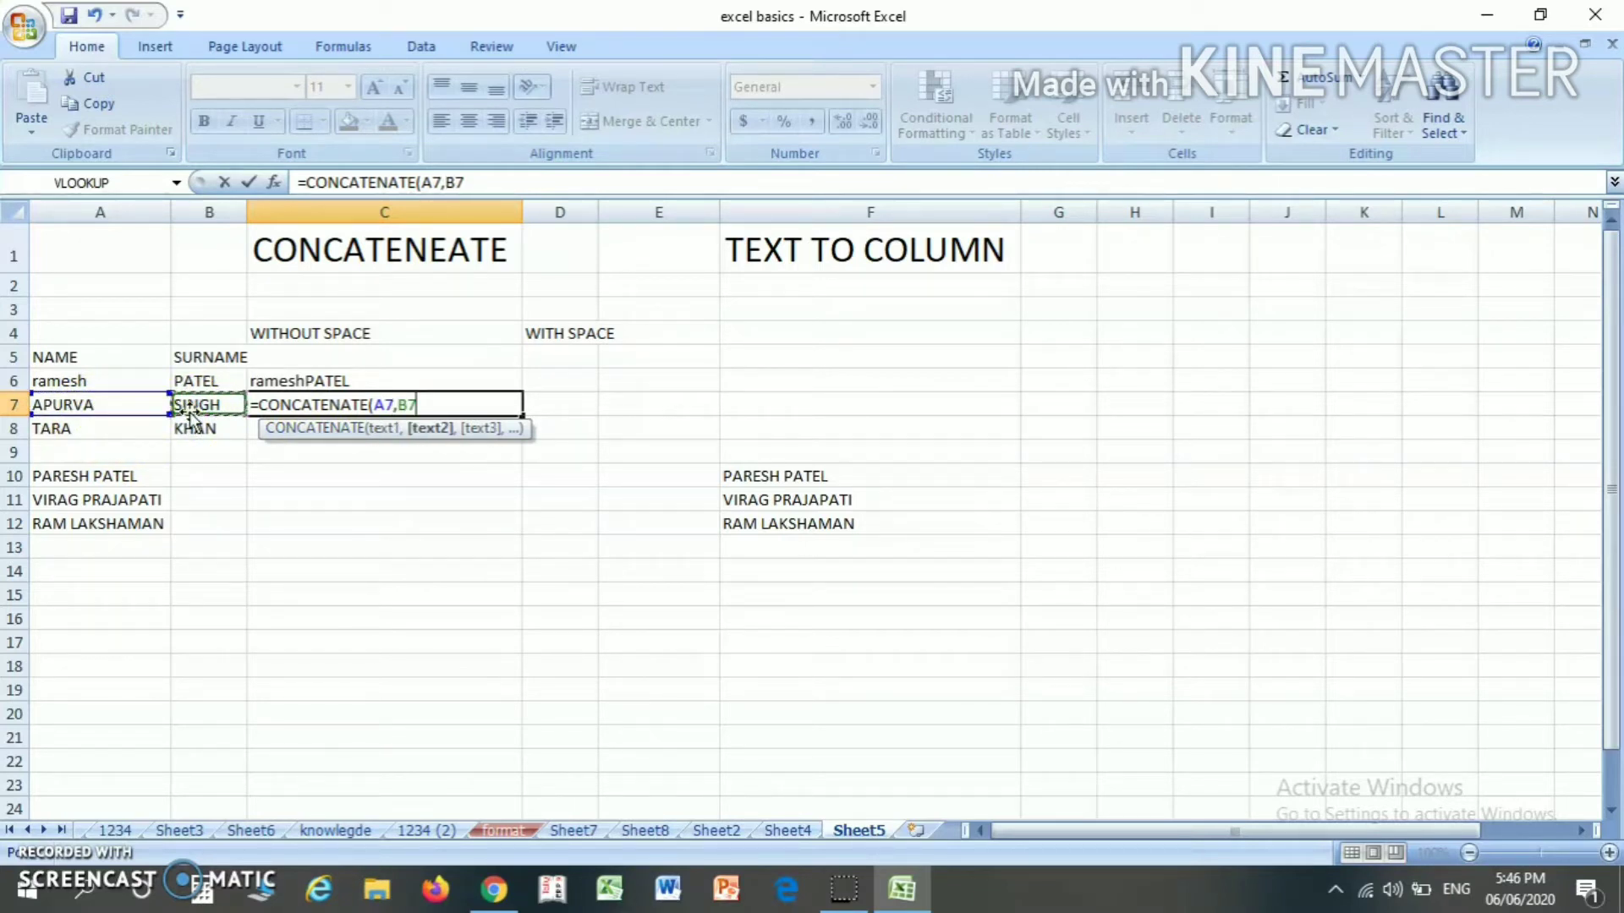
pyautogui.write(')')
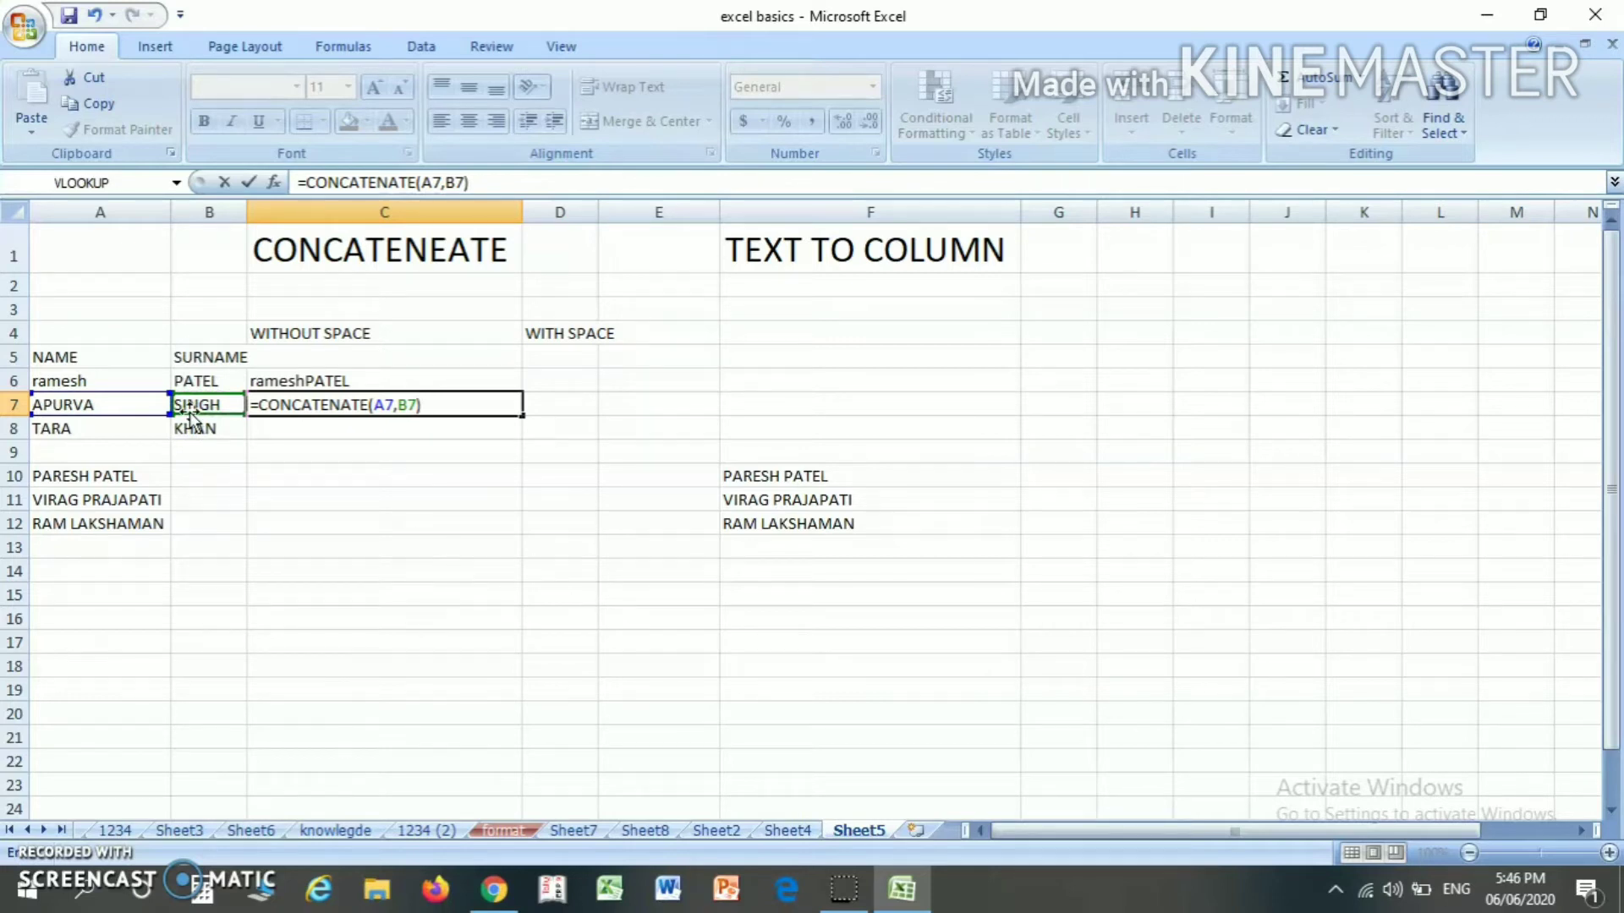
pyautogui.press('Return')
pyautogui.press('Up')
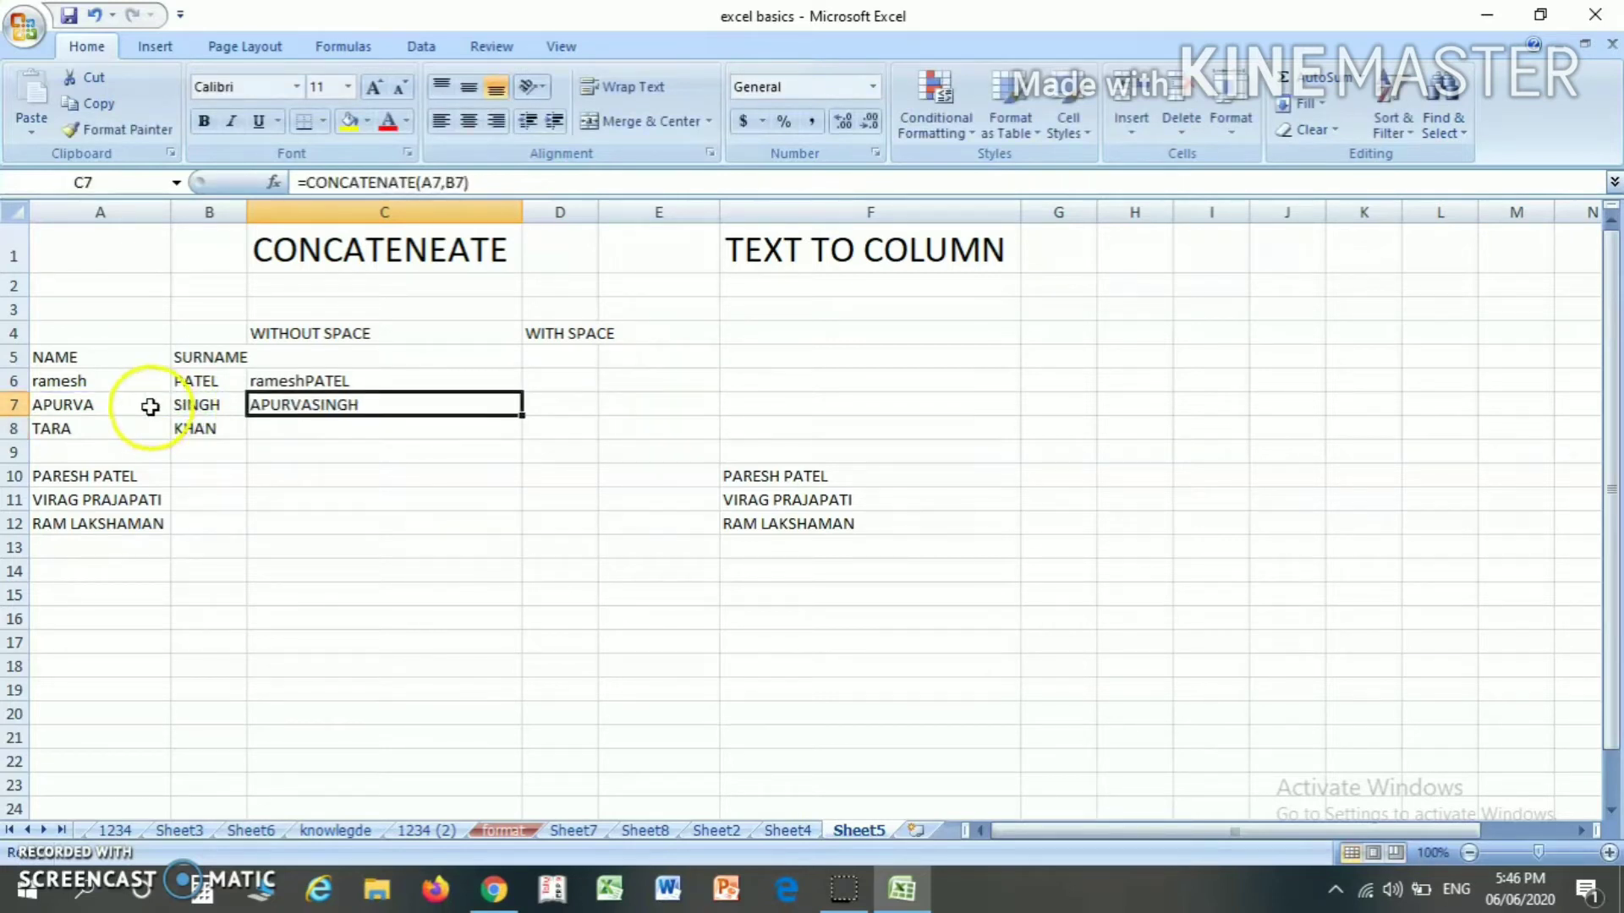
pyautogui.moveTo(143, 407); pyautogui.dragTo(228, 408)
# Copy the CONCATENATE formula from C7 into C8 to join the third name and surname.
pyautogui.click(290, 422)
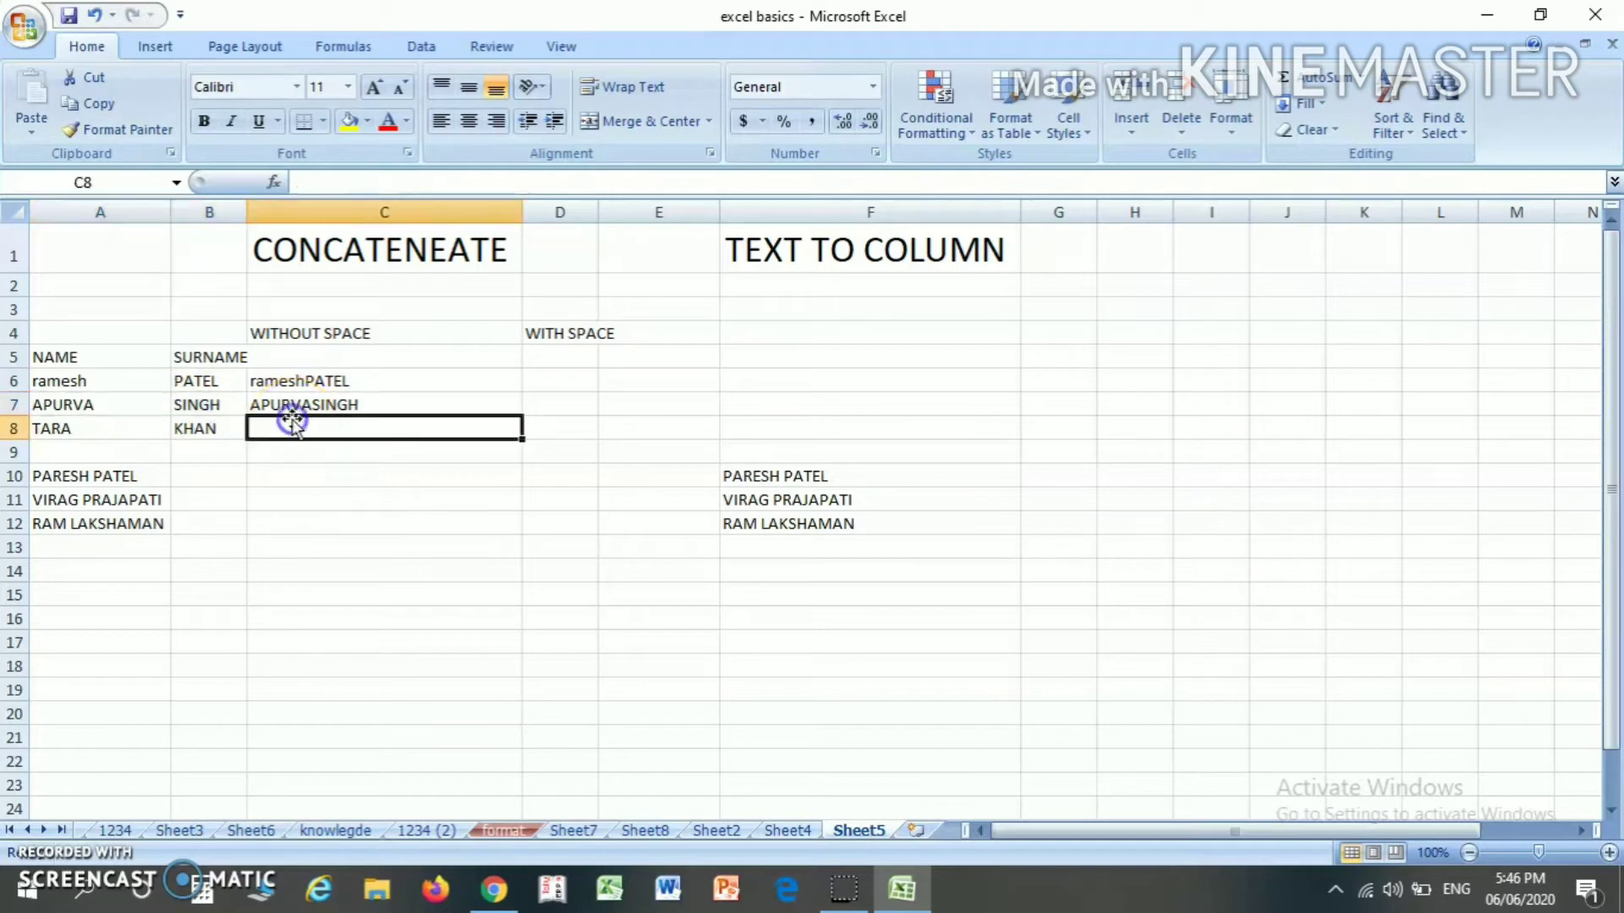
pyautogui.press('Up')
pyautogui.hotkey('ctrl', 'c')
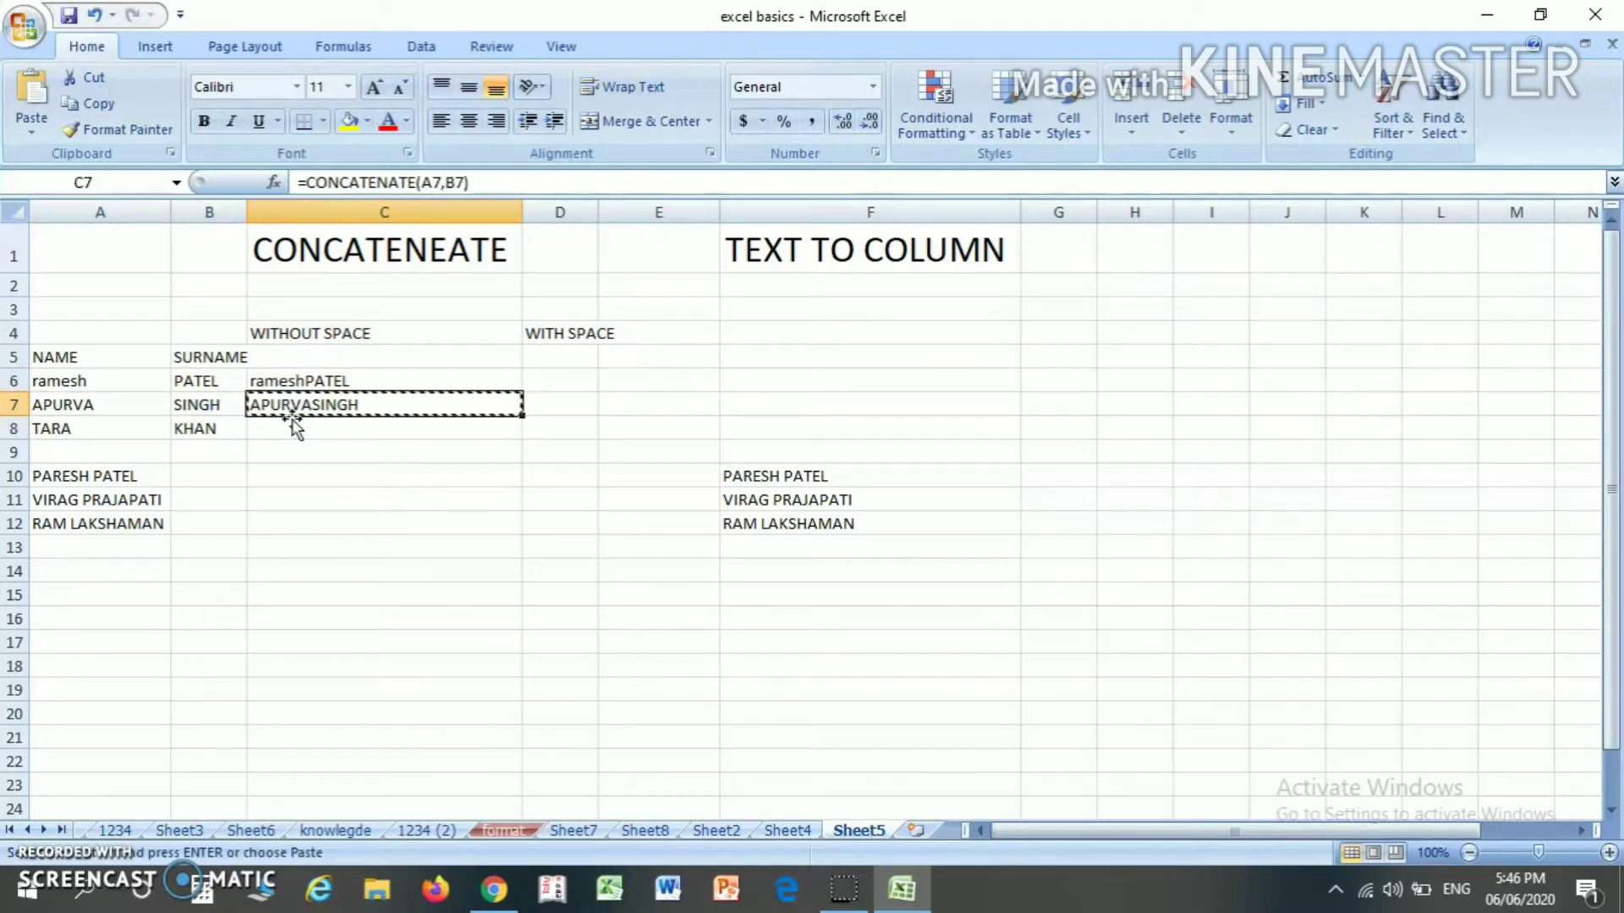
pyautogui.click(292, 420)
pyautogui.press('Return')
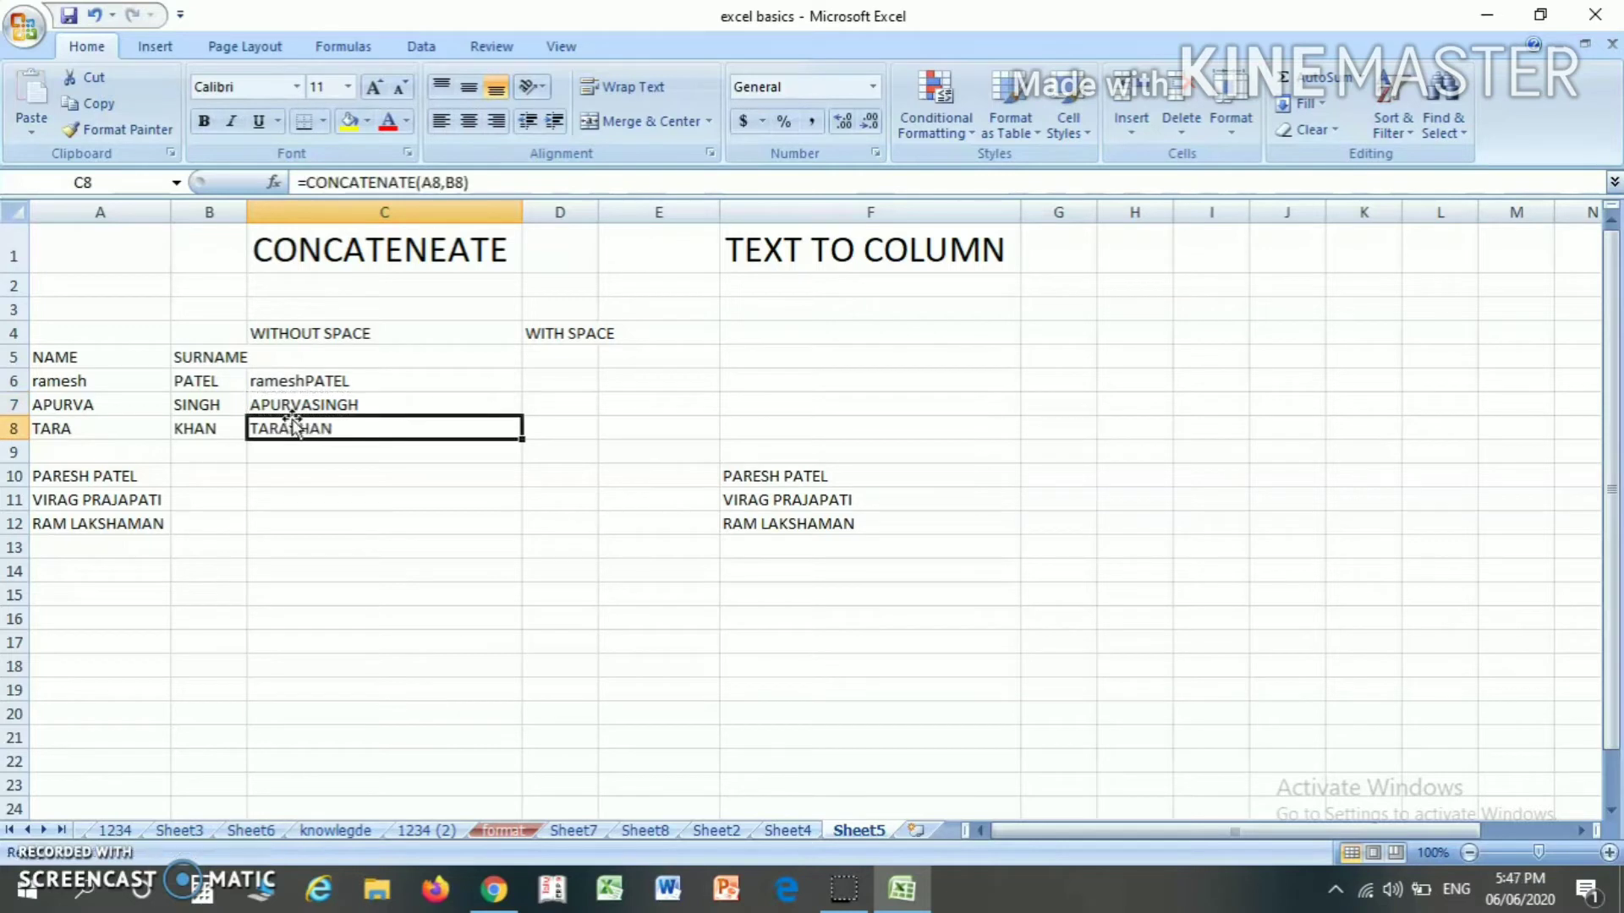
# Review the joined names and their formulas in C6:C8 under the WITHOUT SPACE heading.
pyautogui.click(398, 476)
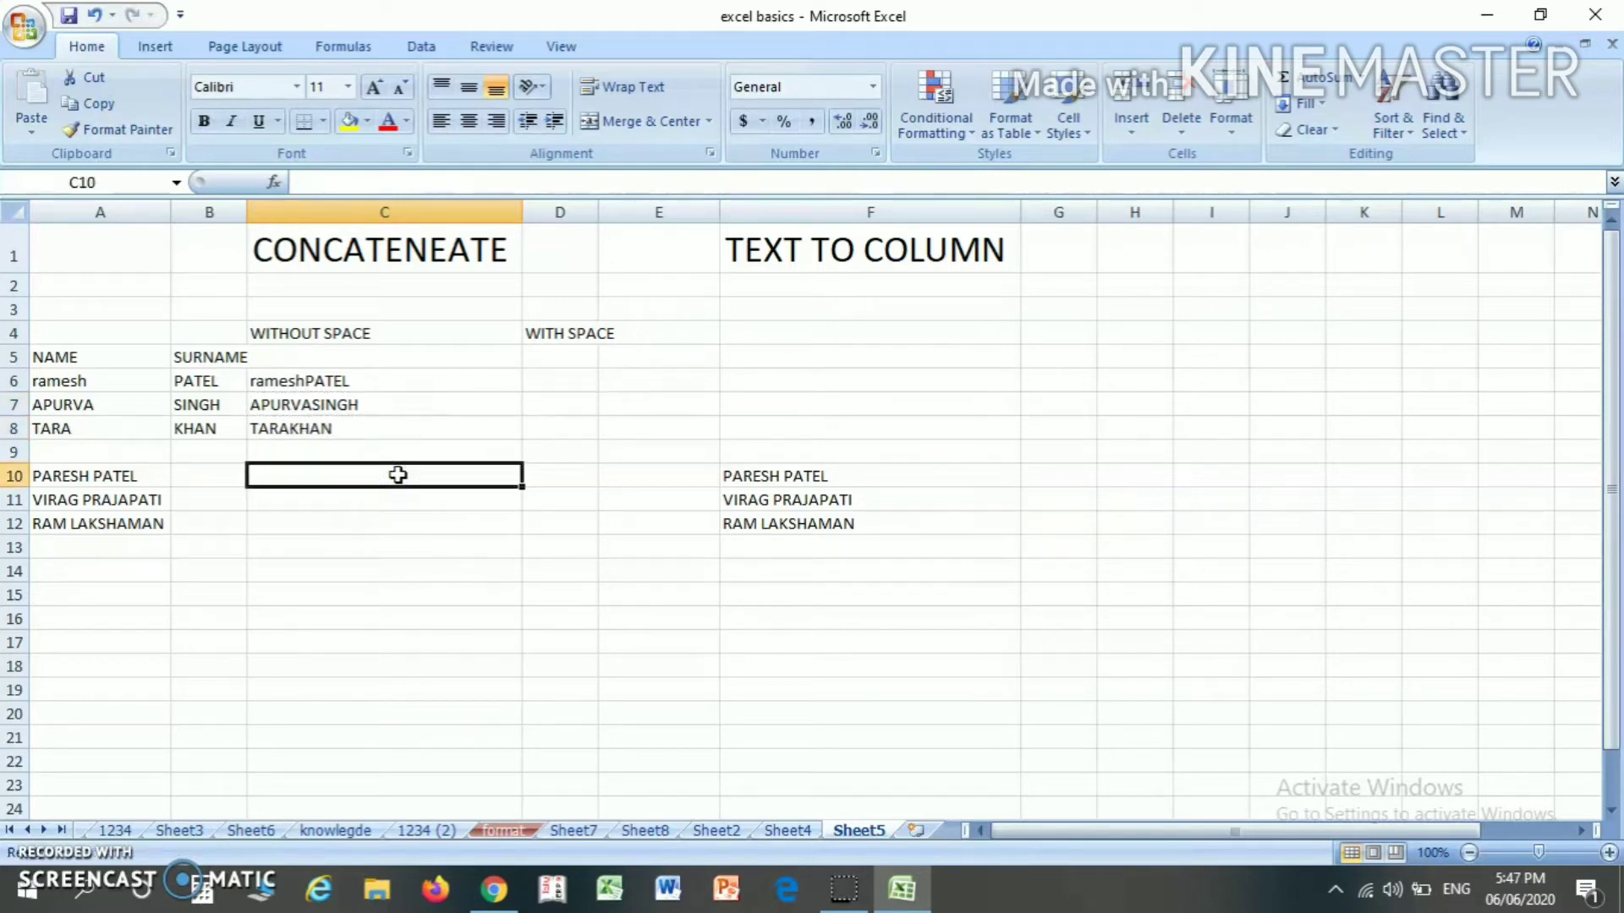
pyautogui.press('Up')
pyautogui.press('Up')
pyautogui.press('Up')
pyautogui.press('Up')
pyautogui.press('Down')
pyautogui.press('Down')
pyautogui.press('Up')
pyautogui.press('Up')
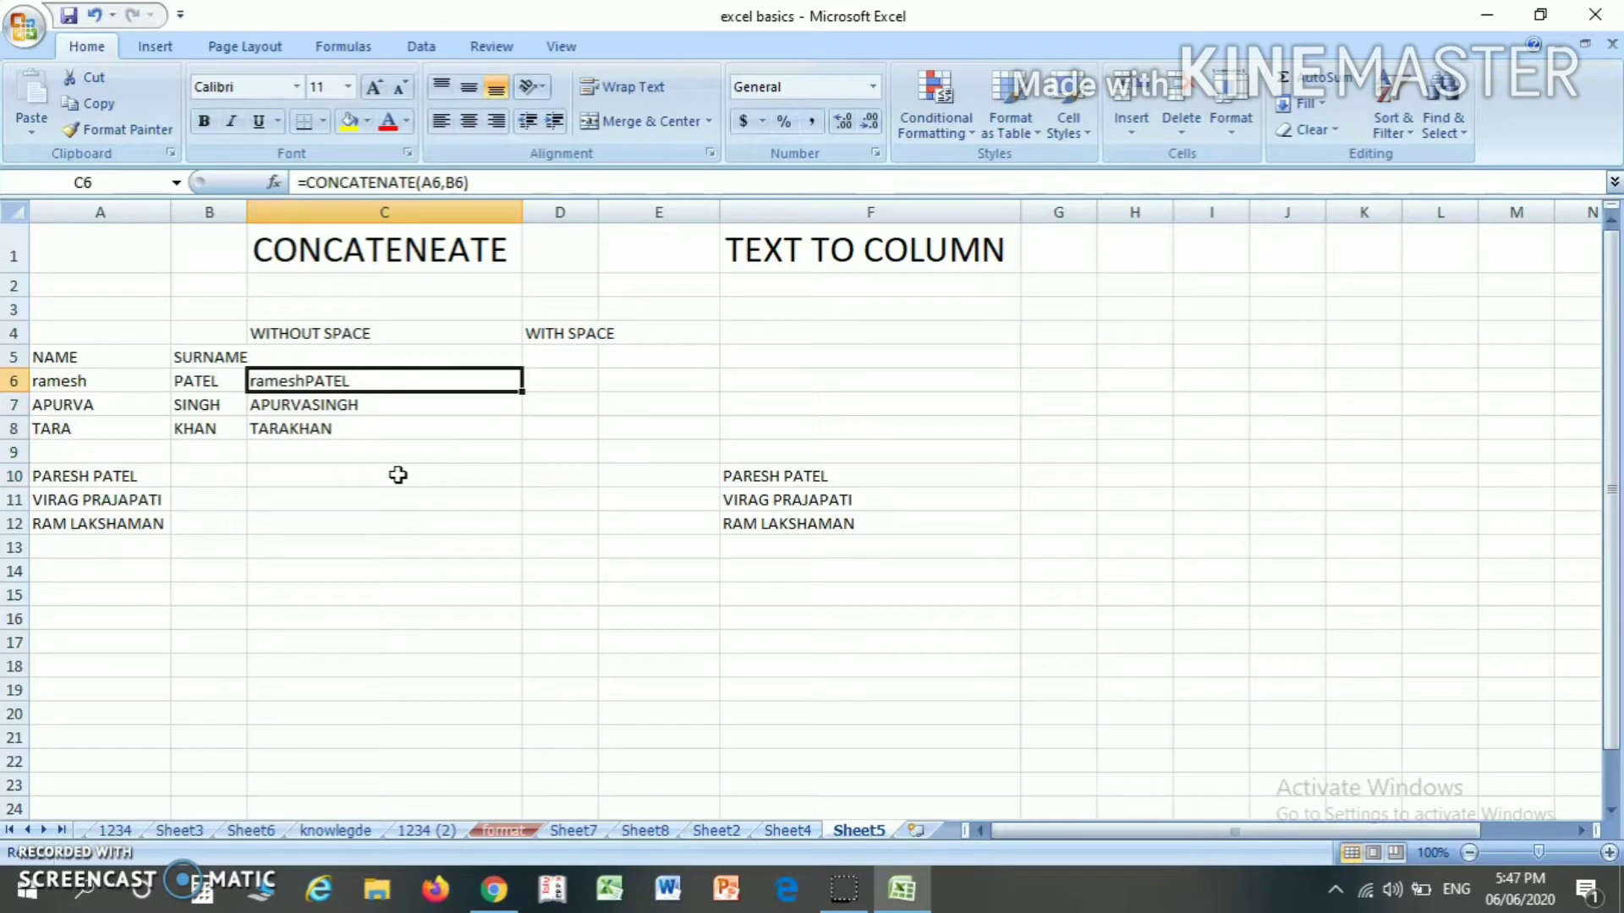
pyautogui.press('Up')
pyautogui.press('Up')
pyautogui.press('Up')
pyautogui.press('Up')
pyautogui.press('Up')
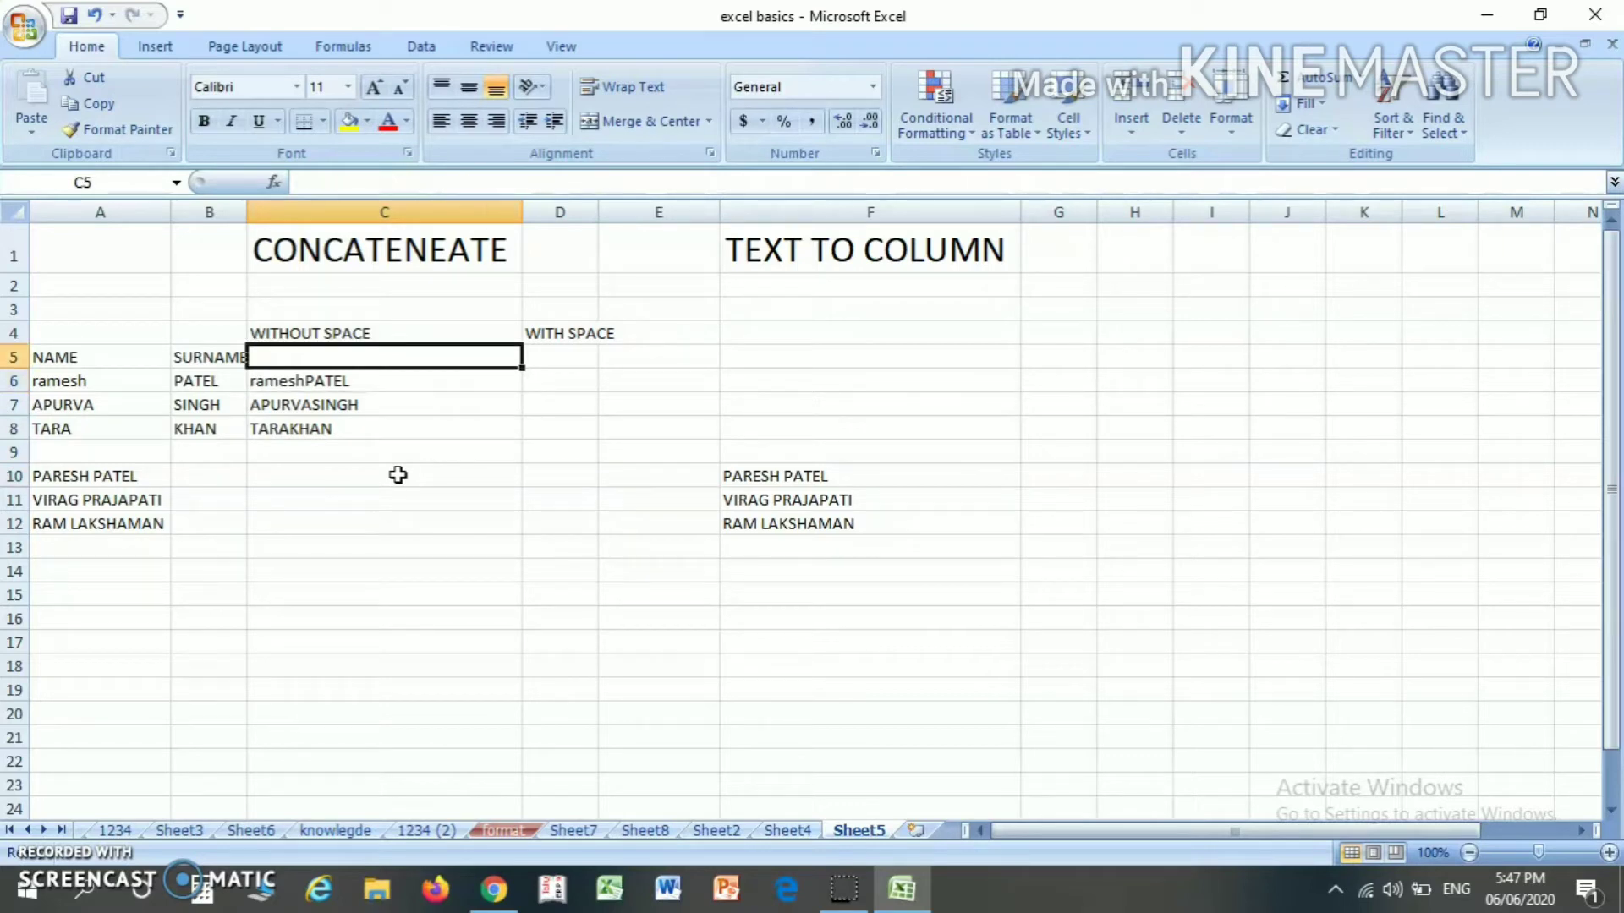
pyautogui.press('Down')
pyautogui.press('Down')
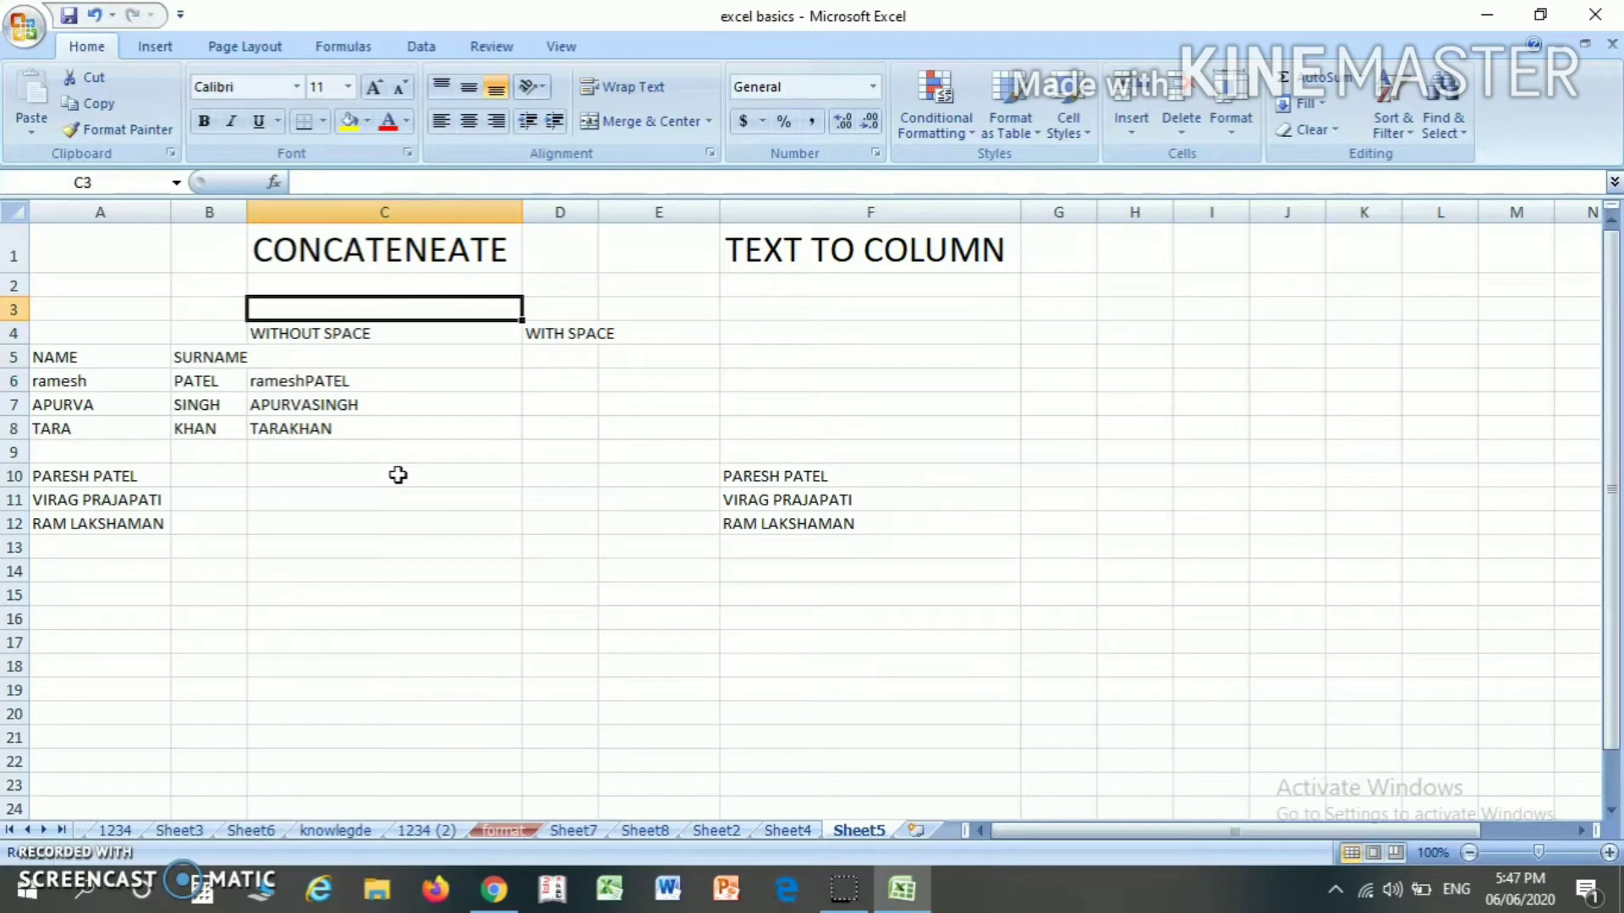
pyautogui.press('Down')
pyautogui.press('Down')
pyautogui.press('Down')
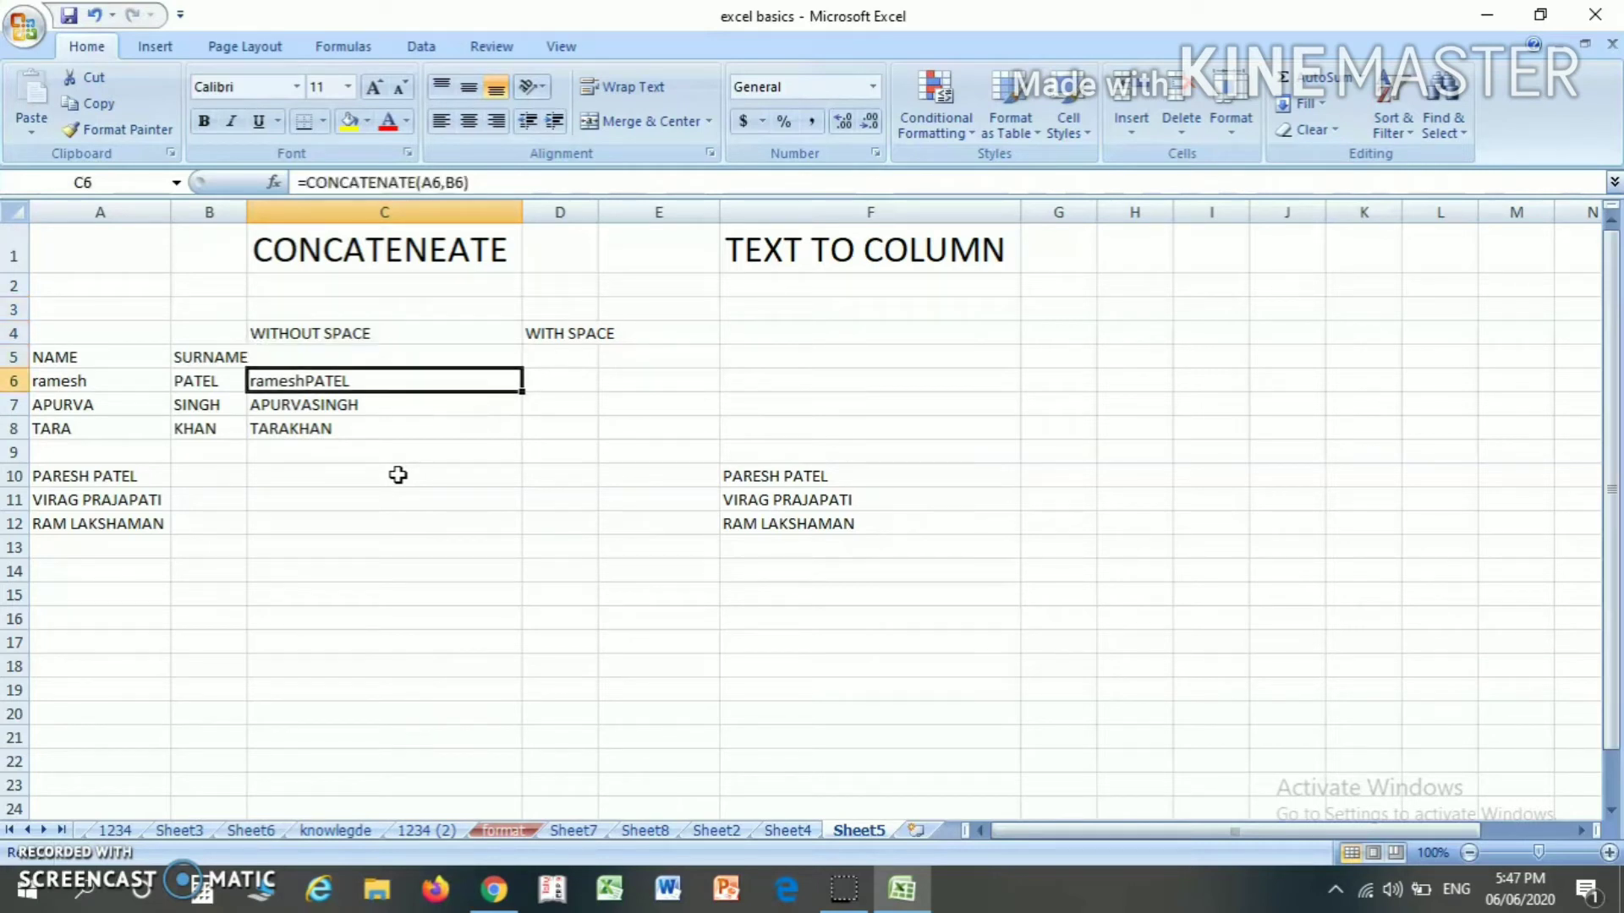
# Examine the WITH SPACE heading in D4 and the name, surname and joined result in row 6.
pyautogui.press('Right')
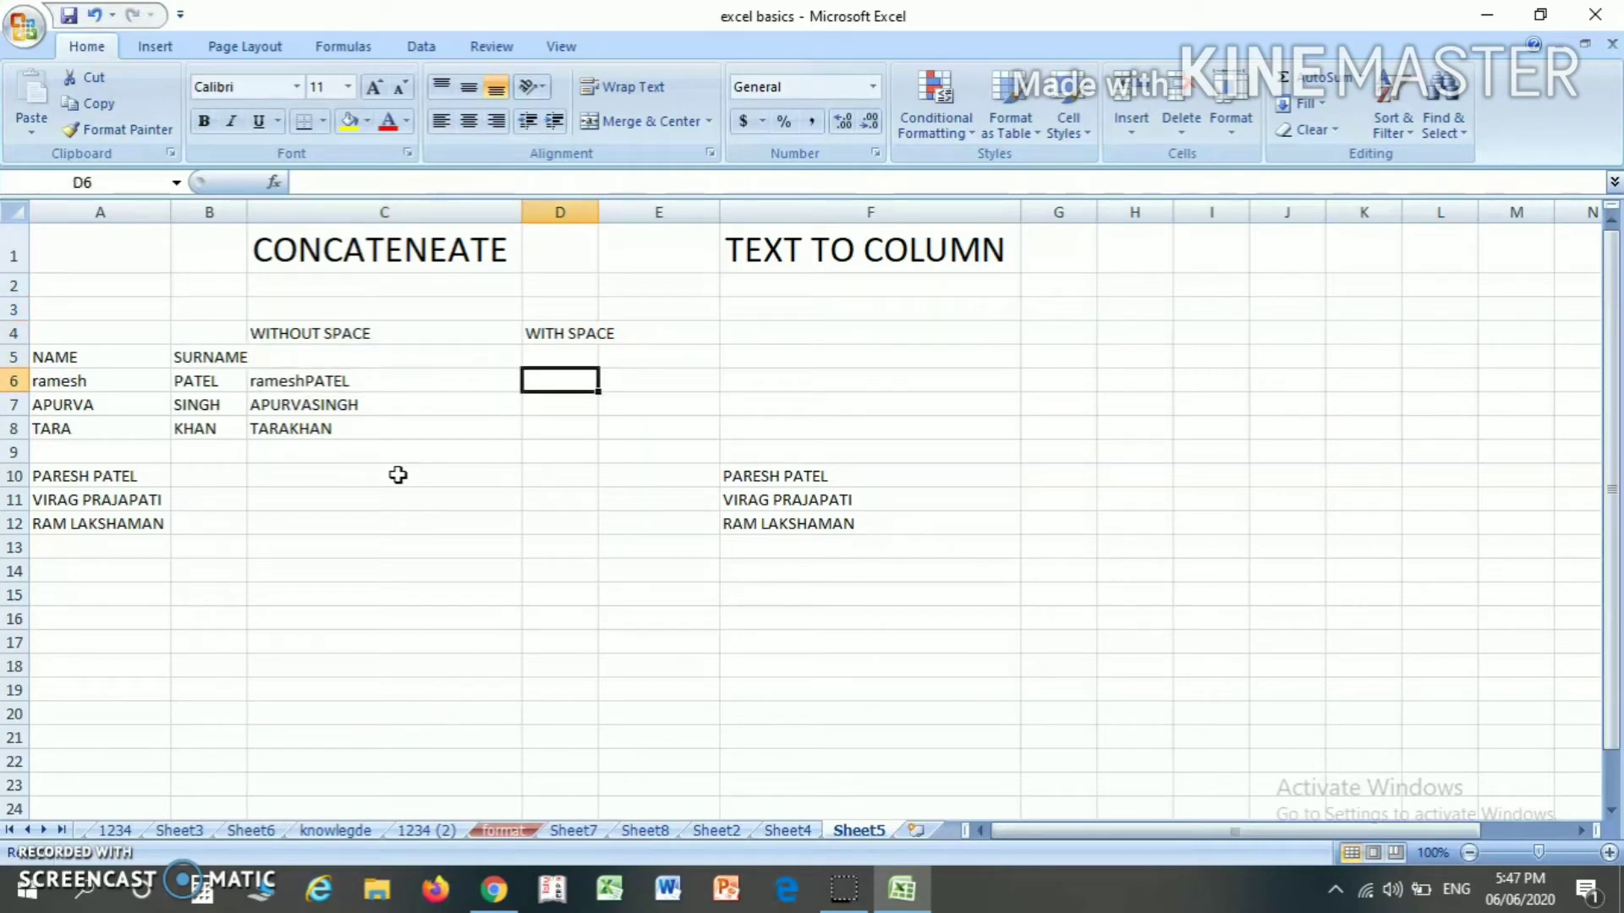
pyautogui.press('Up')
pyautogui.press('Up')
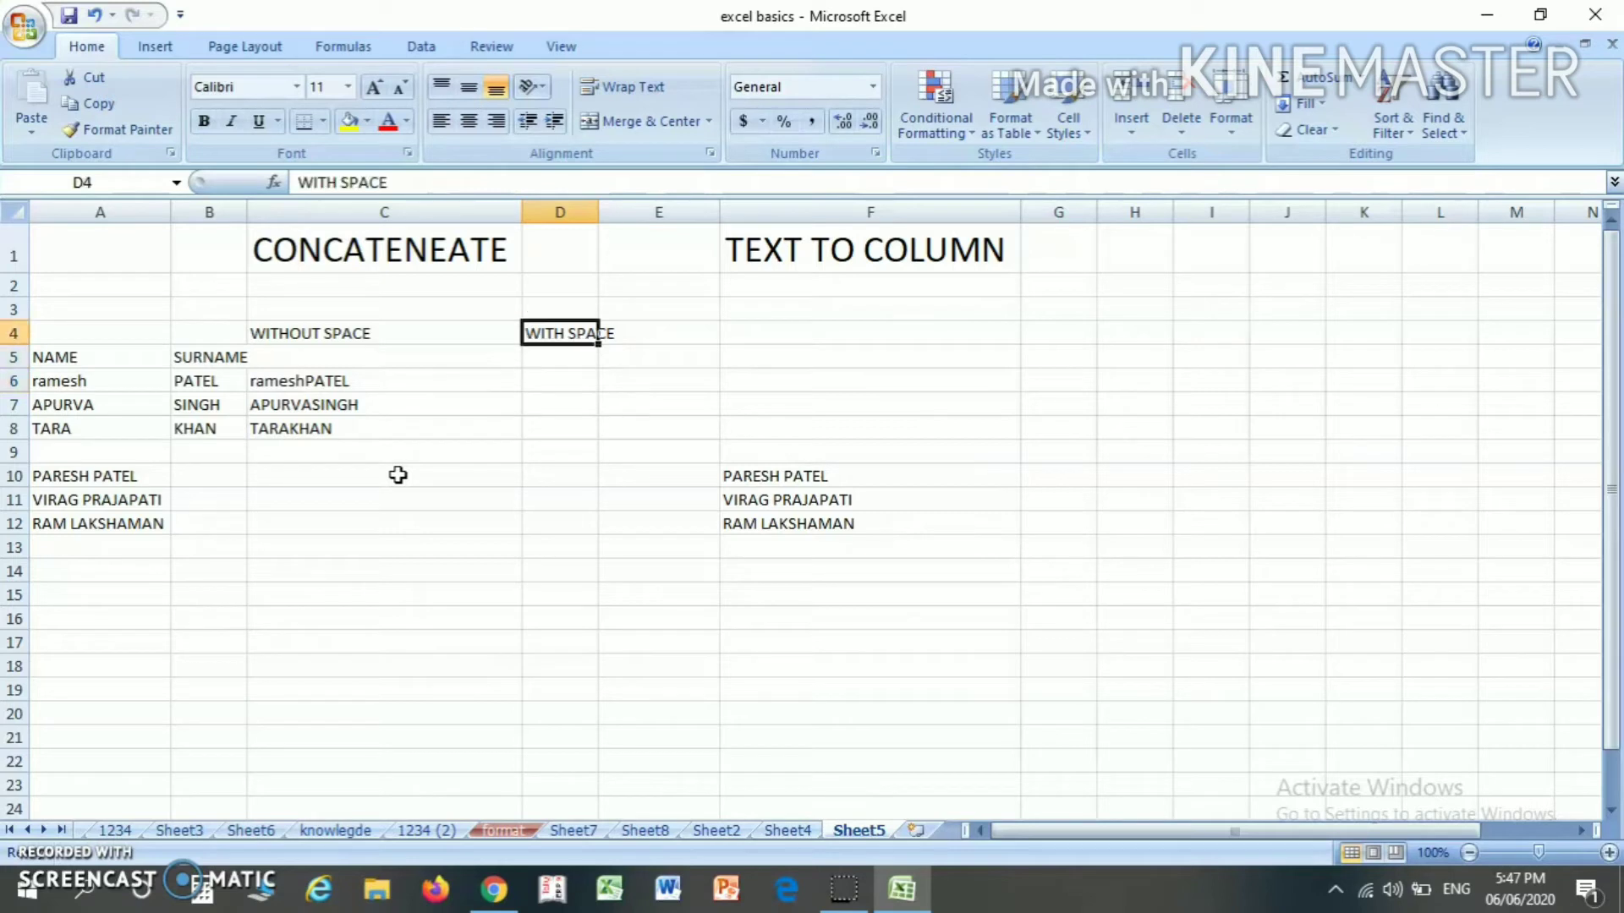
pyautogui.press('Down')
pyautogui.press('Down')
pyautogui.press('Left')
pyautogui.press('Left')
pyautogui.press('Left')
pyautogui.press('Right')
pyautogui.press('Right')
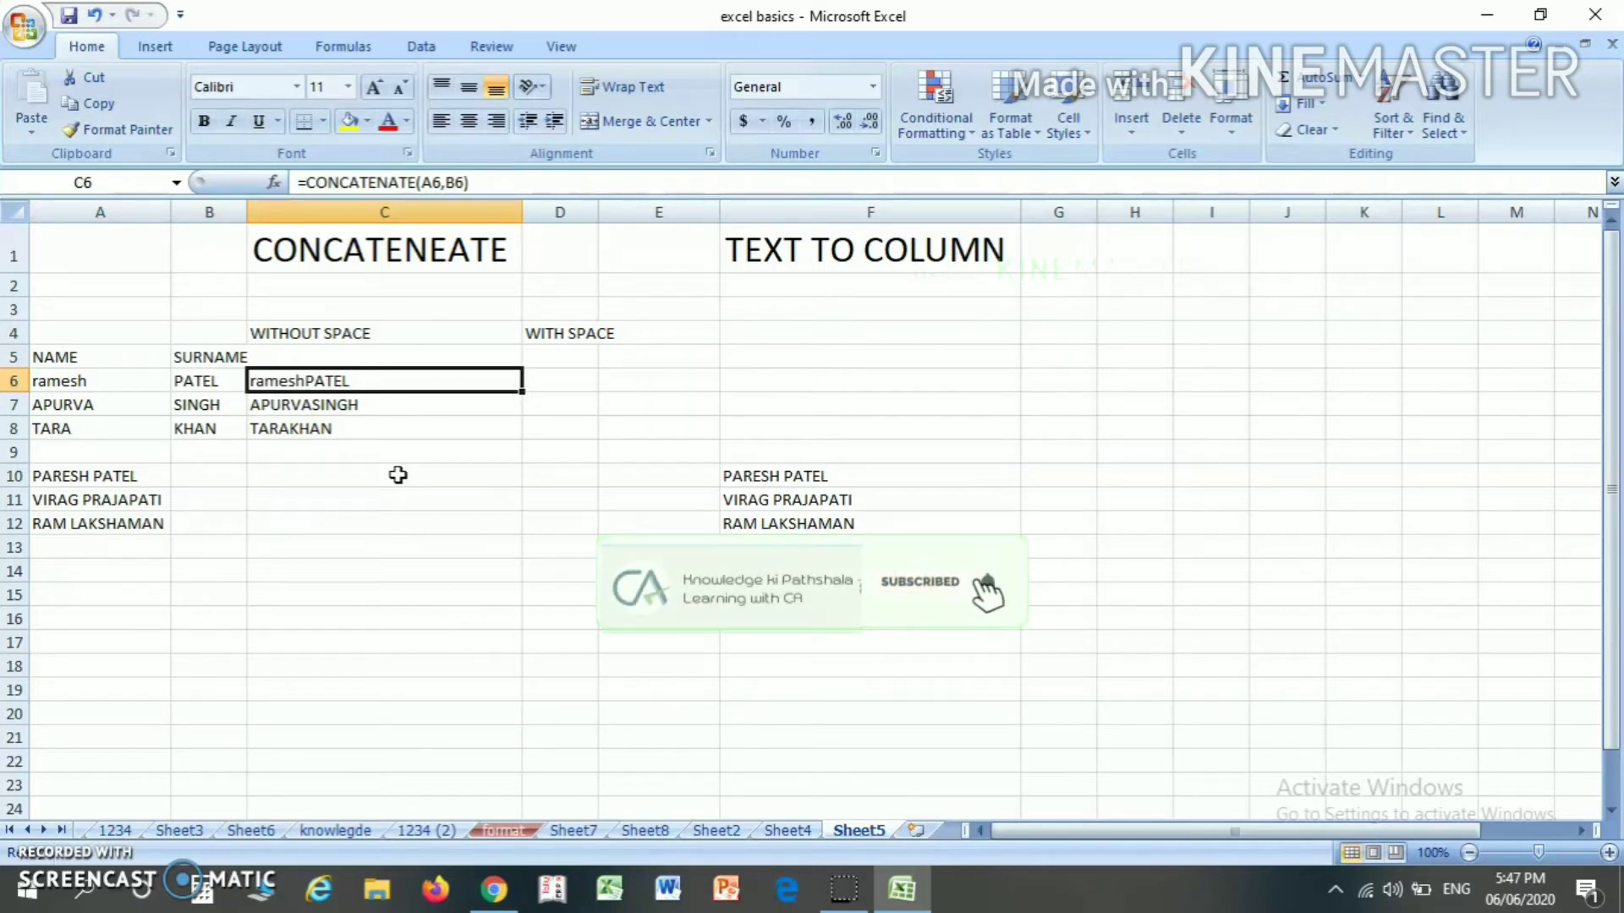
# Enter =CONCATENATE(A6," ",B6) in D6 to join the first name and surname with a space between them.
pyautogui.press('Right')
pyautogui.write('=CON')
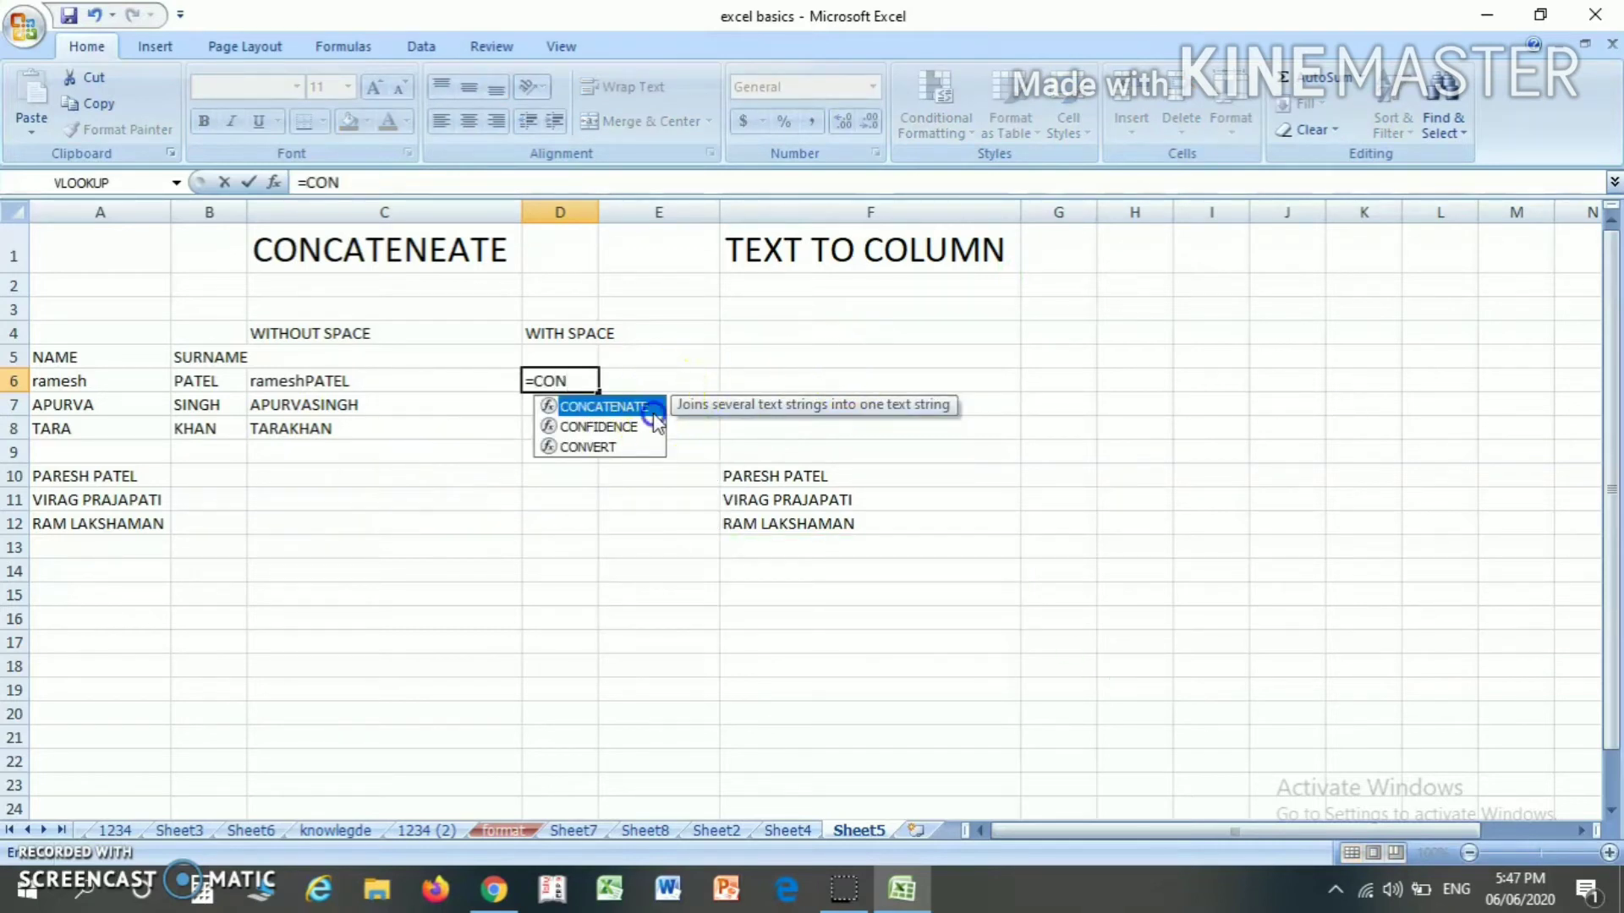
pyautogui.doubleClick(651, 406)
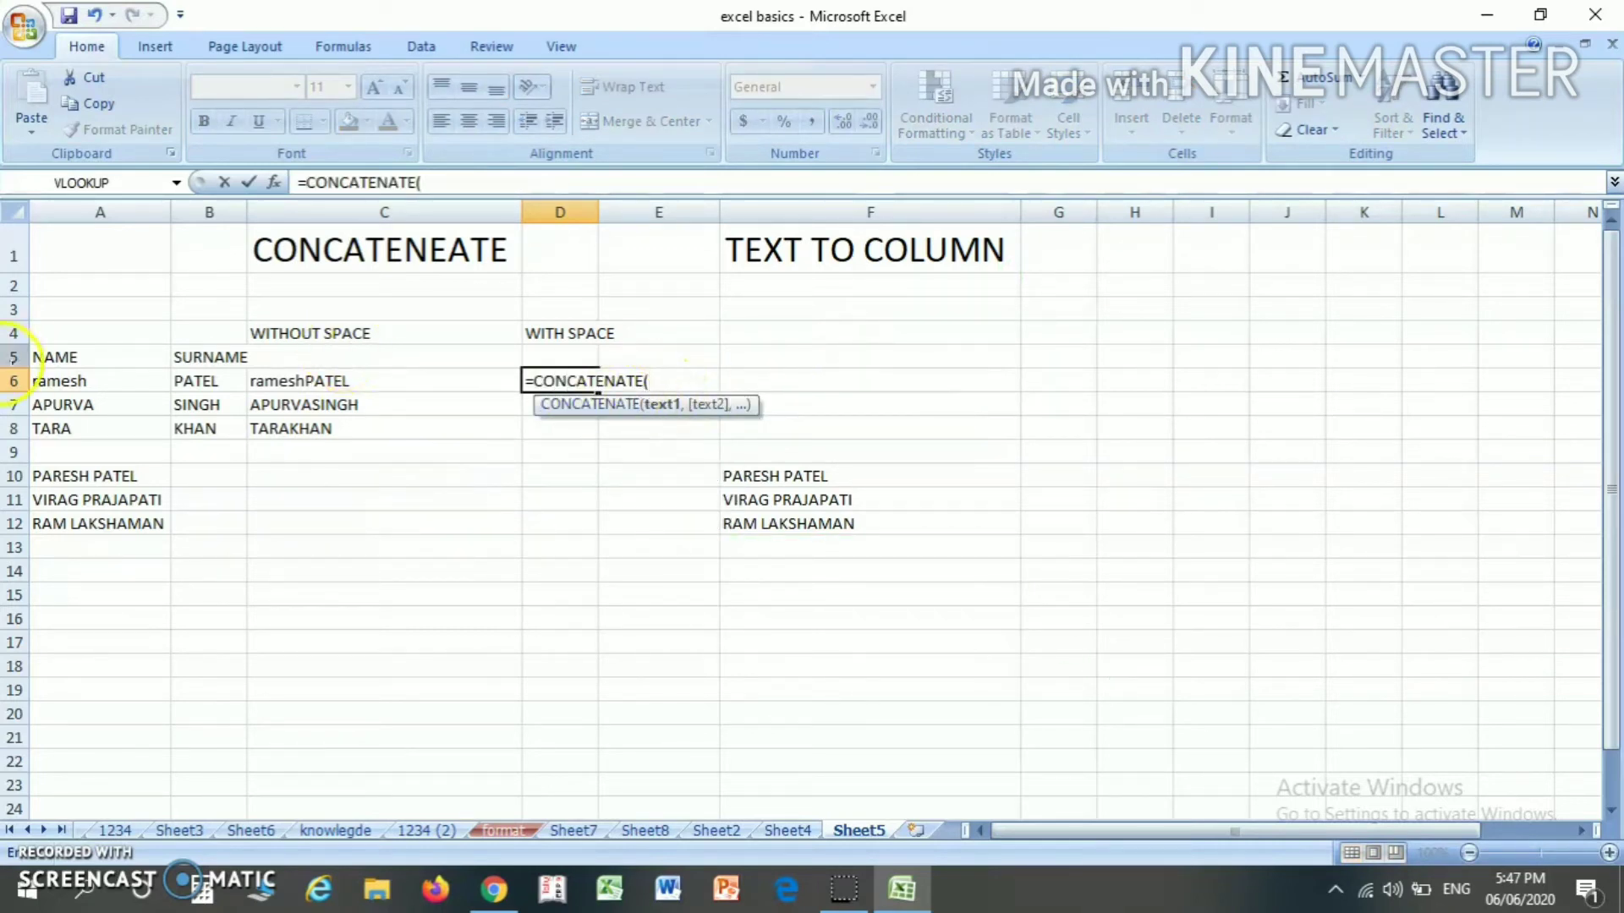
pyautogui.click(120, 386)
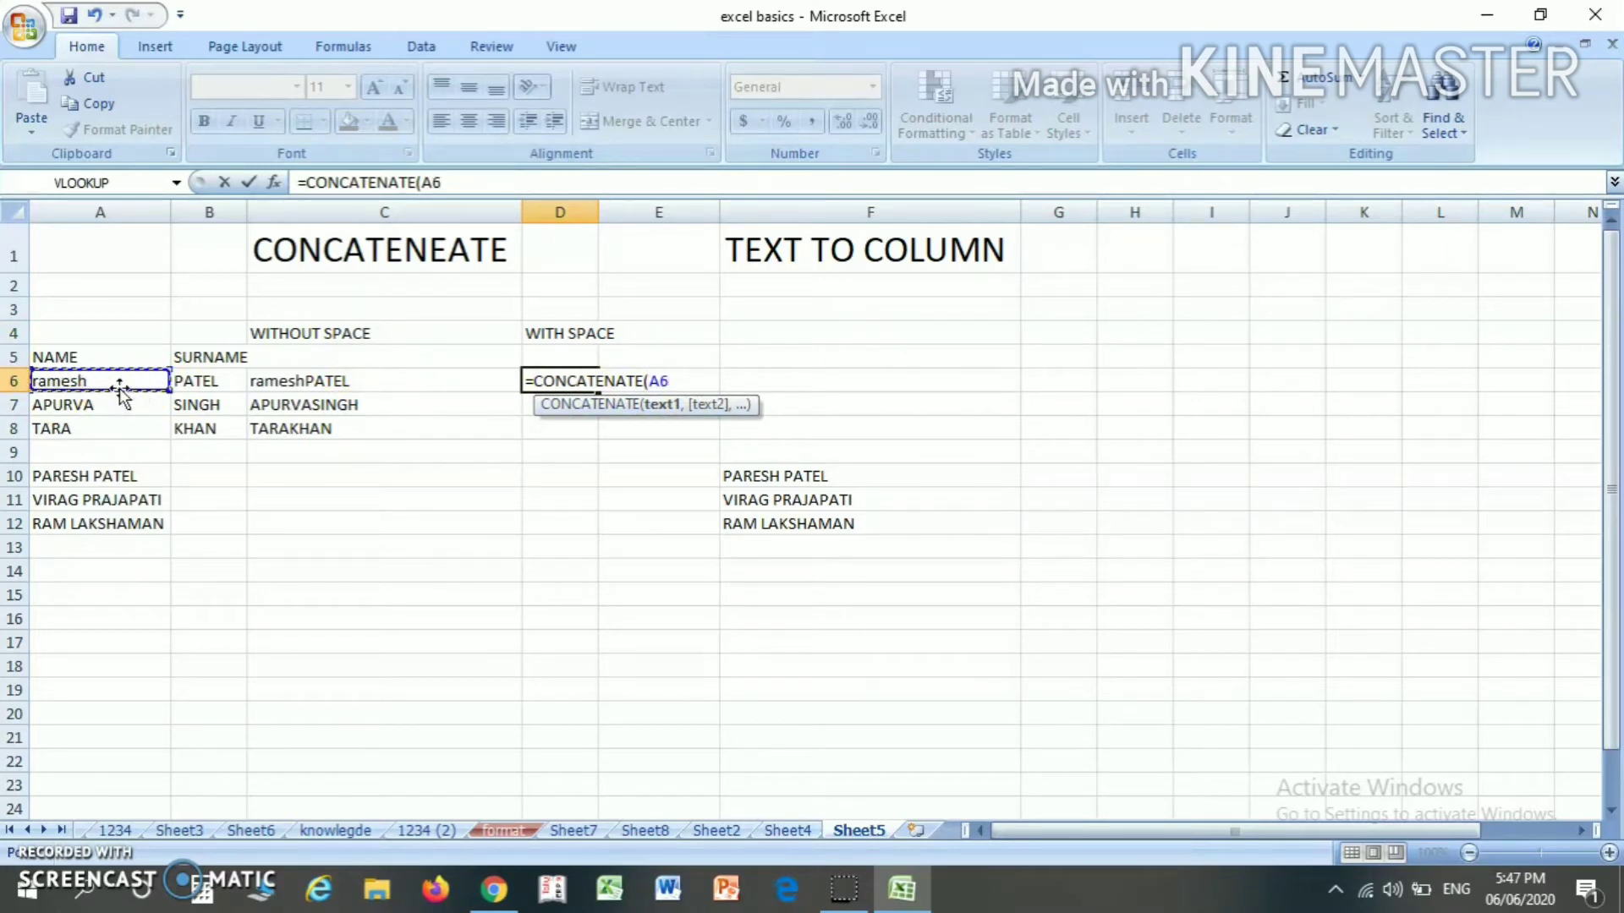
pyautogui.write(',')
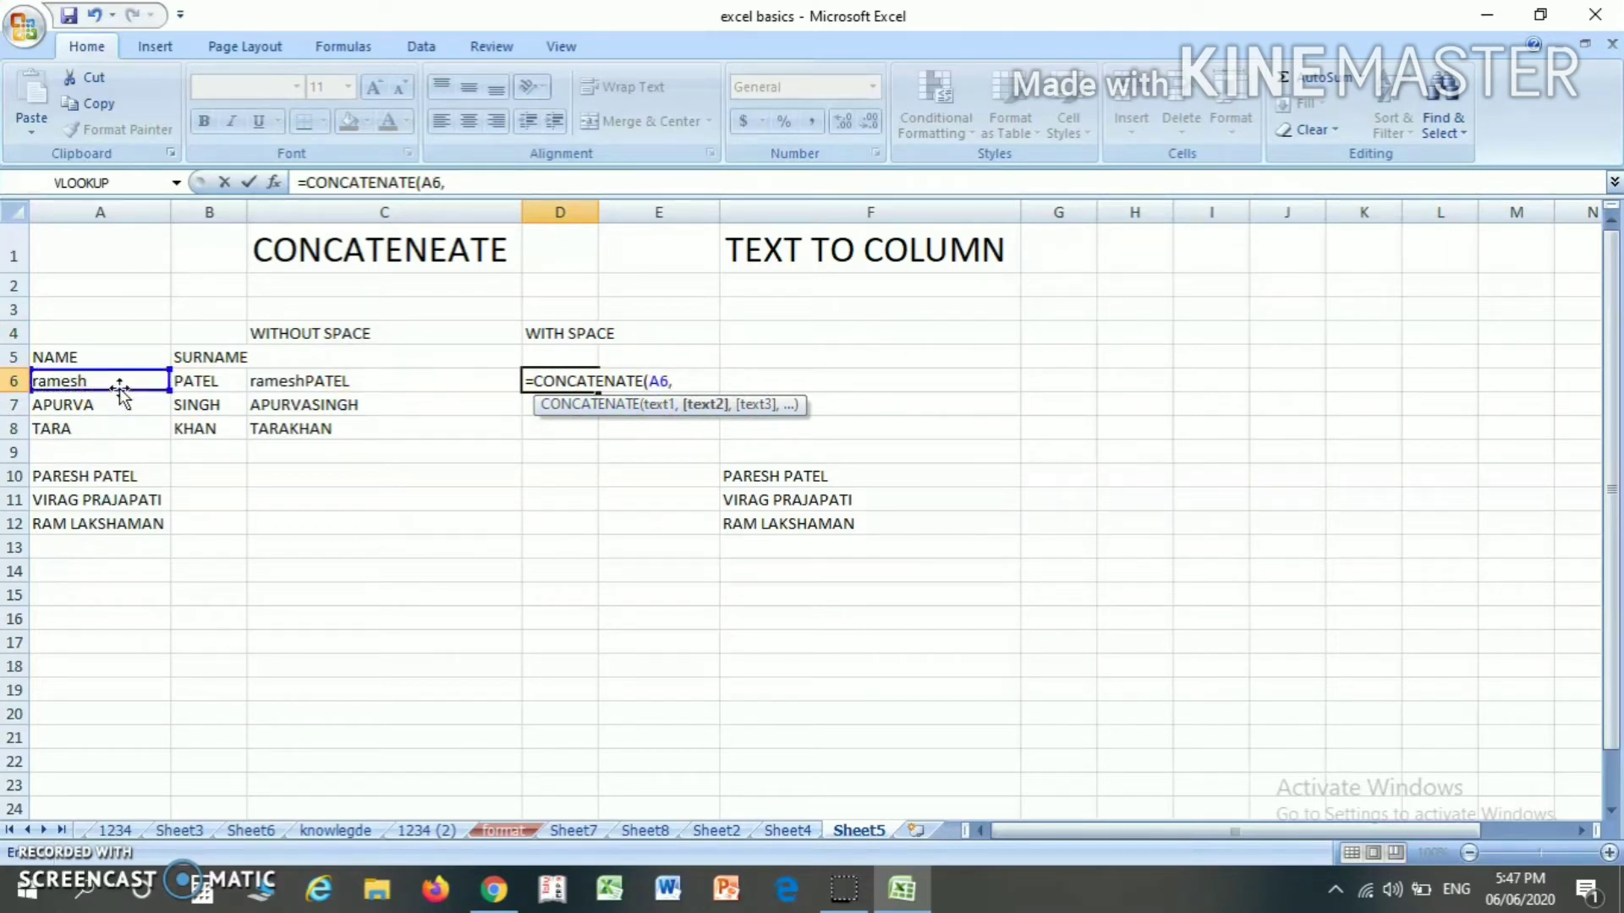
pyautogui.write('"')
pyautogui.write(',')
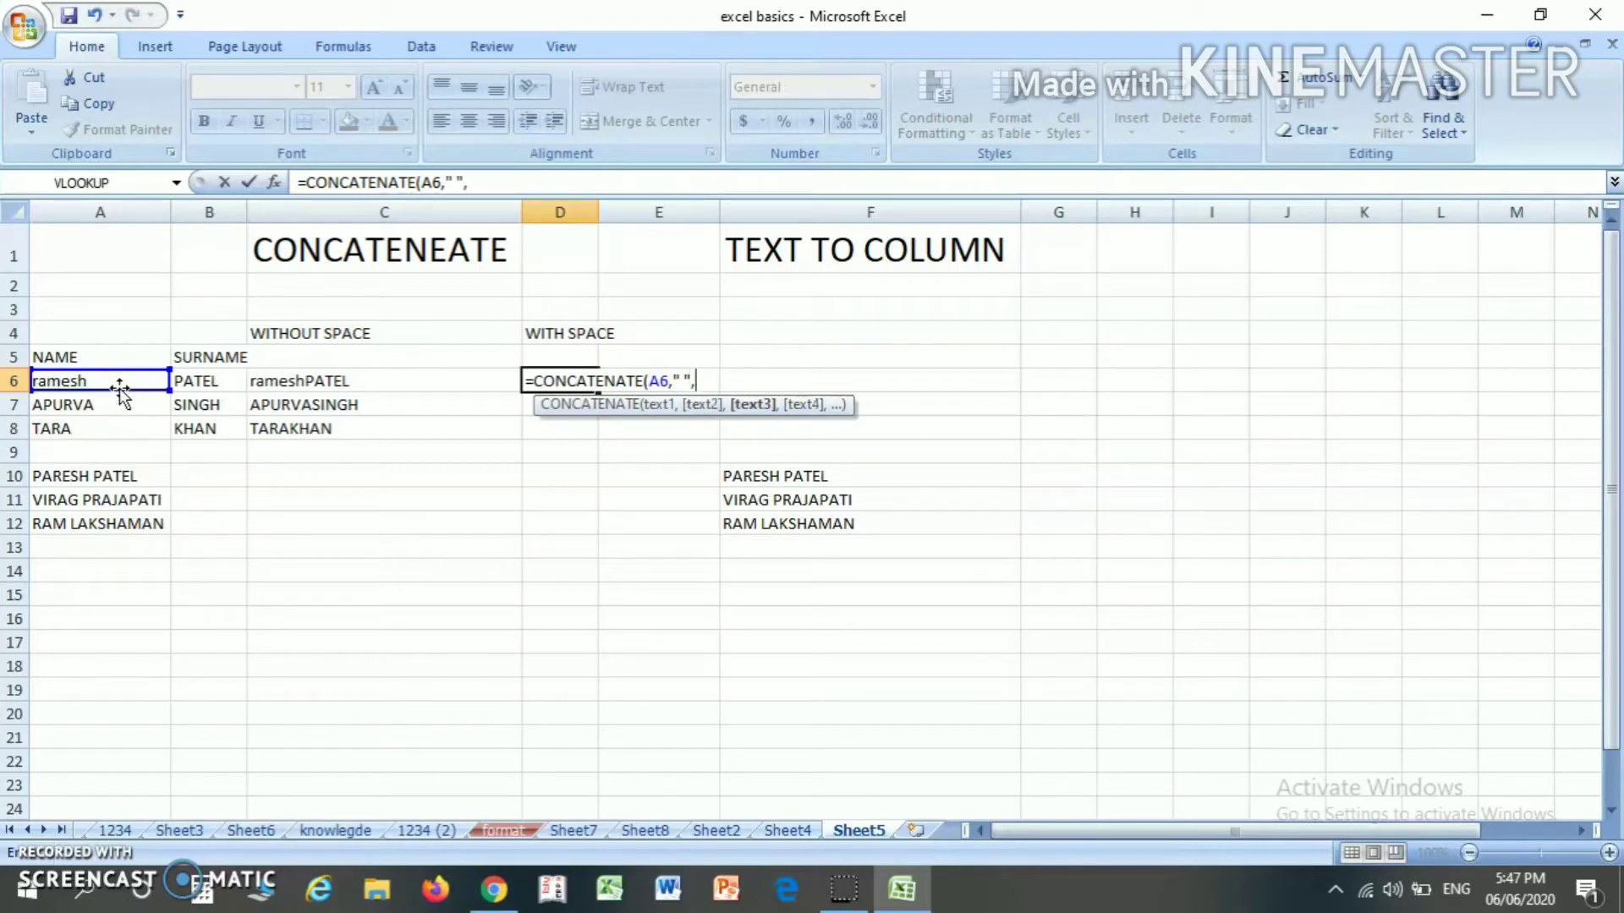
pyautogui.click(200, 380)
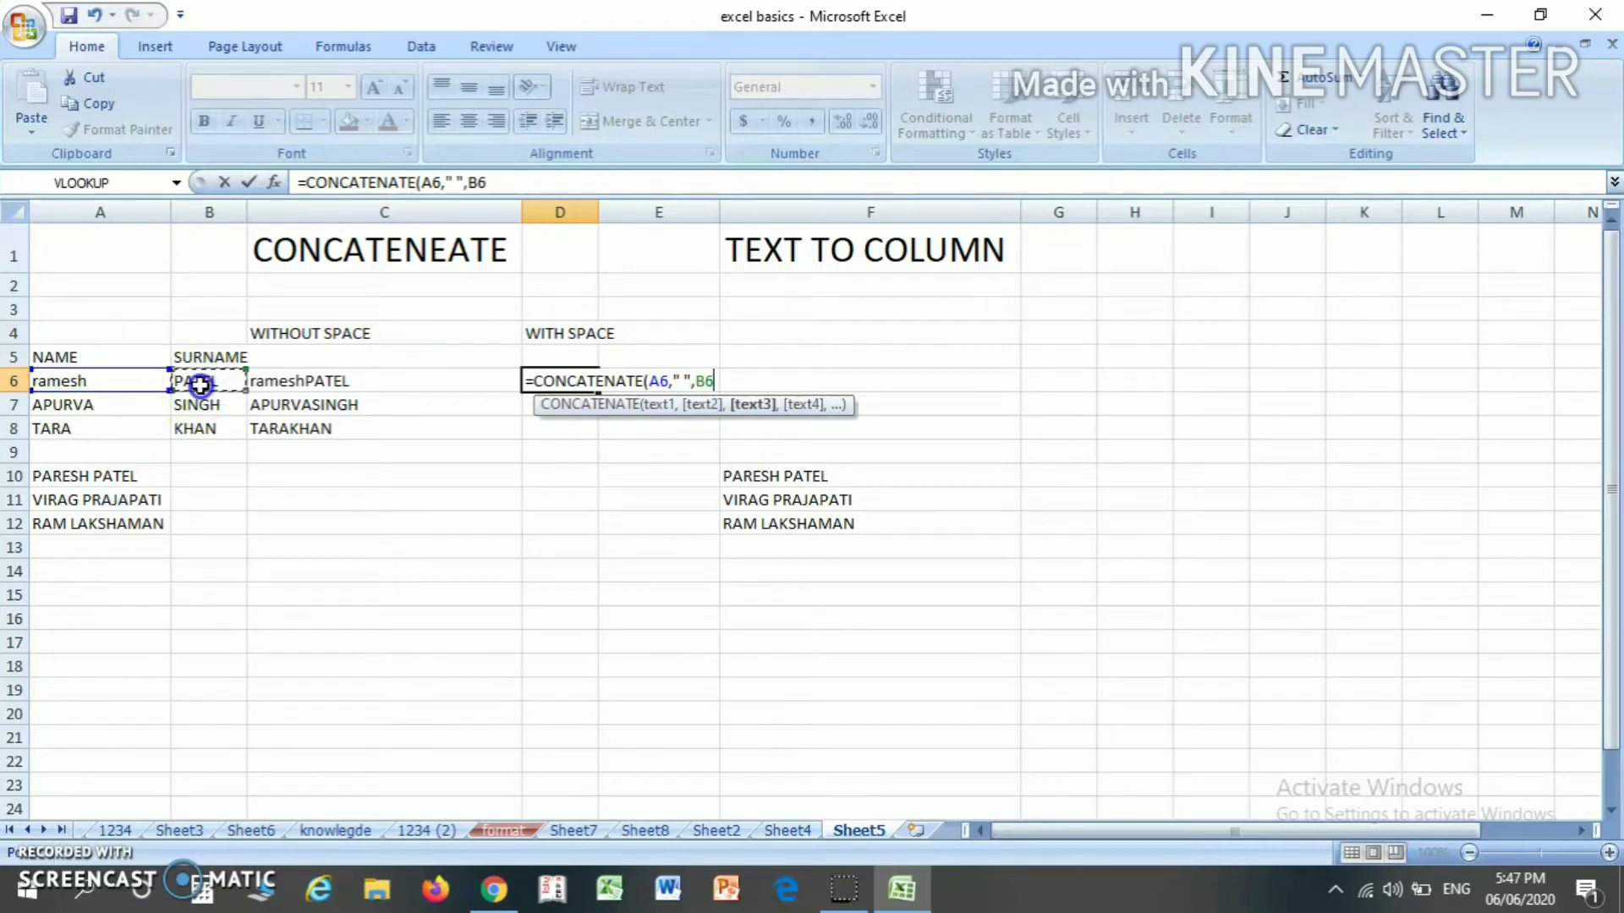
pyautogui.write(')')
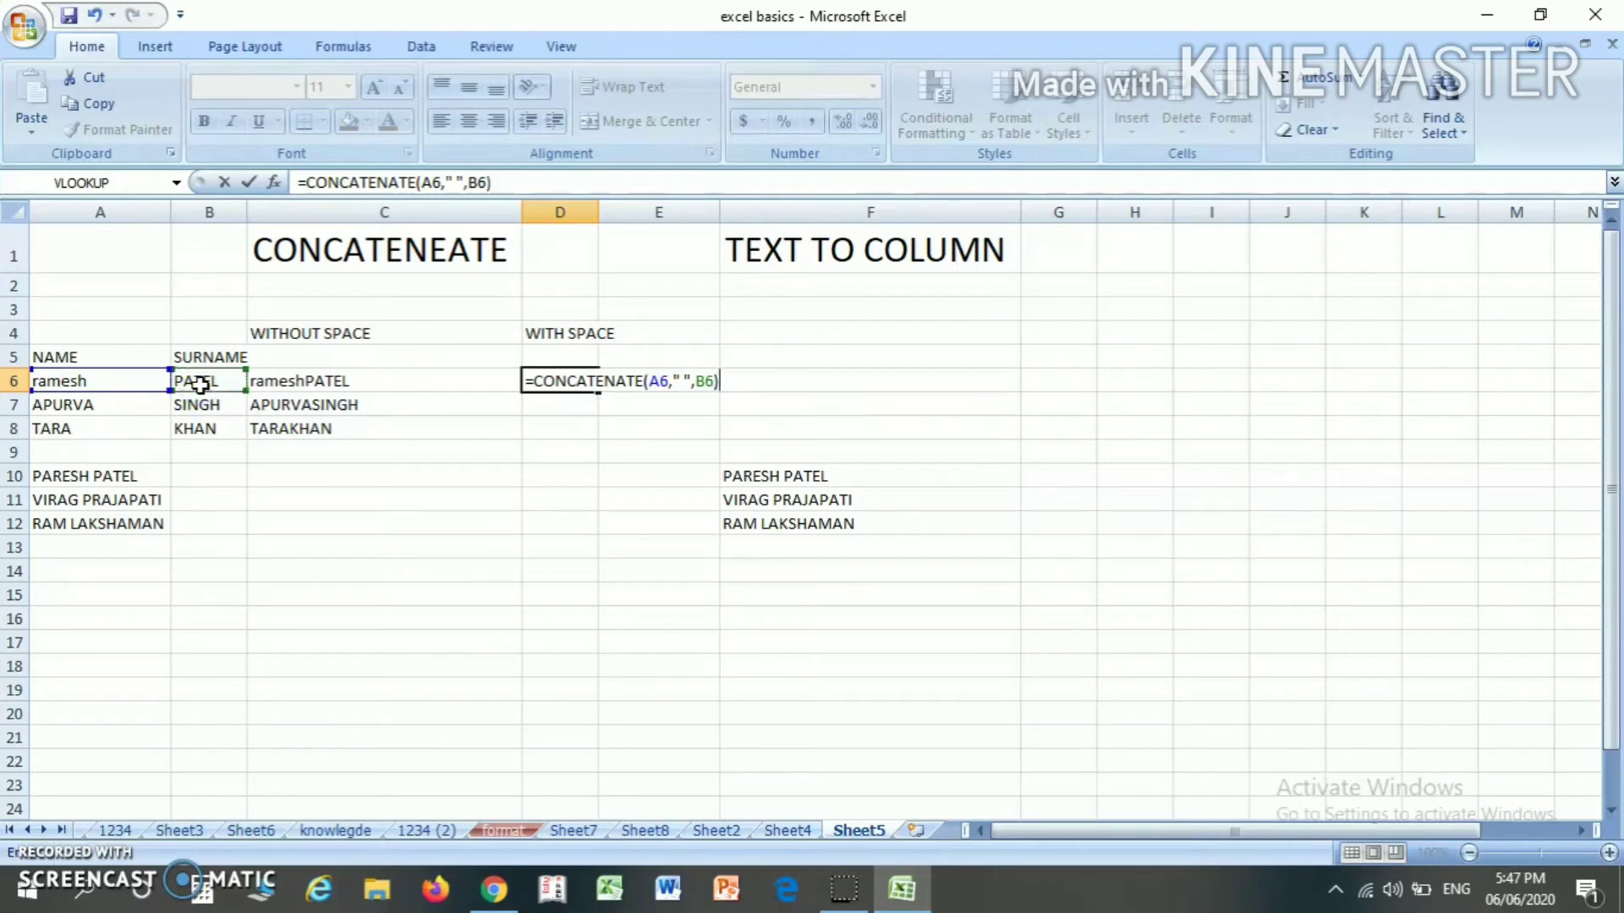
pyautogui.press('Return')
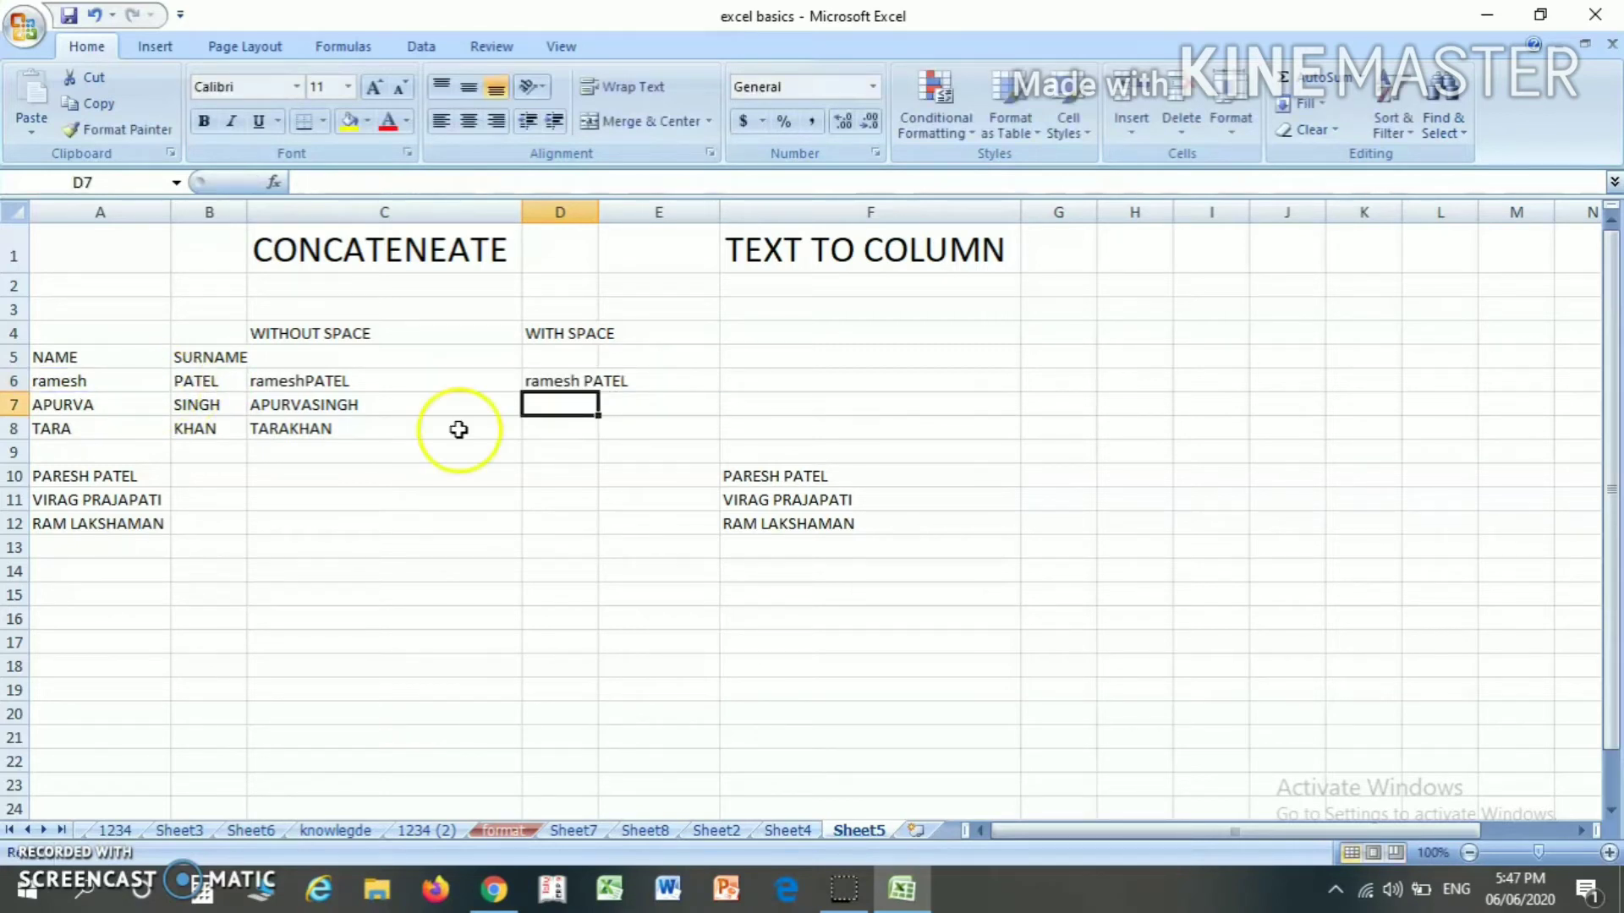
# Compare the joined results in C6 and D6, and autofit column D to its contents.
pyautogui.click(359, 387)
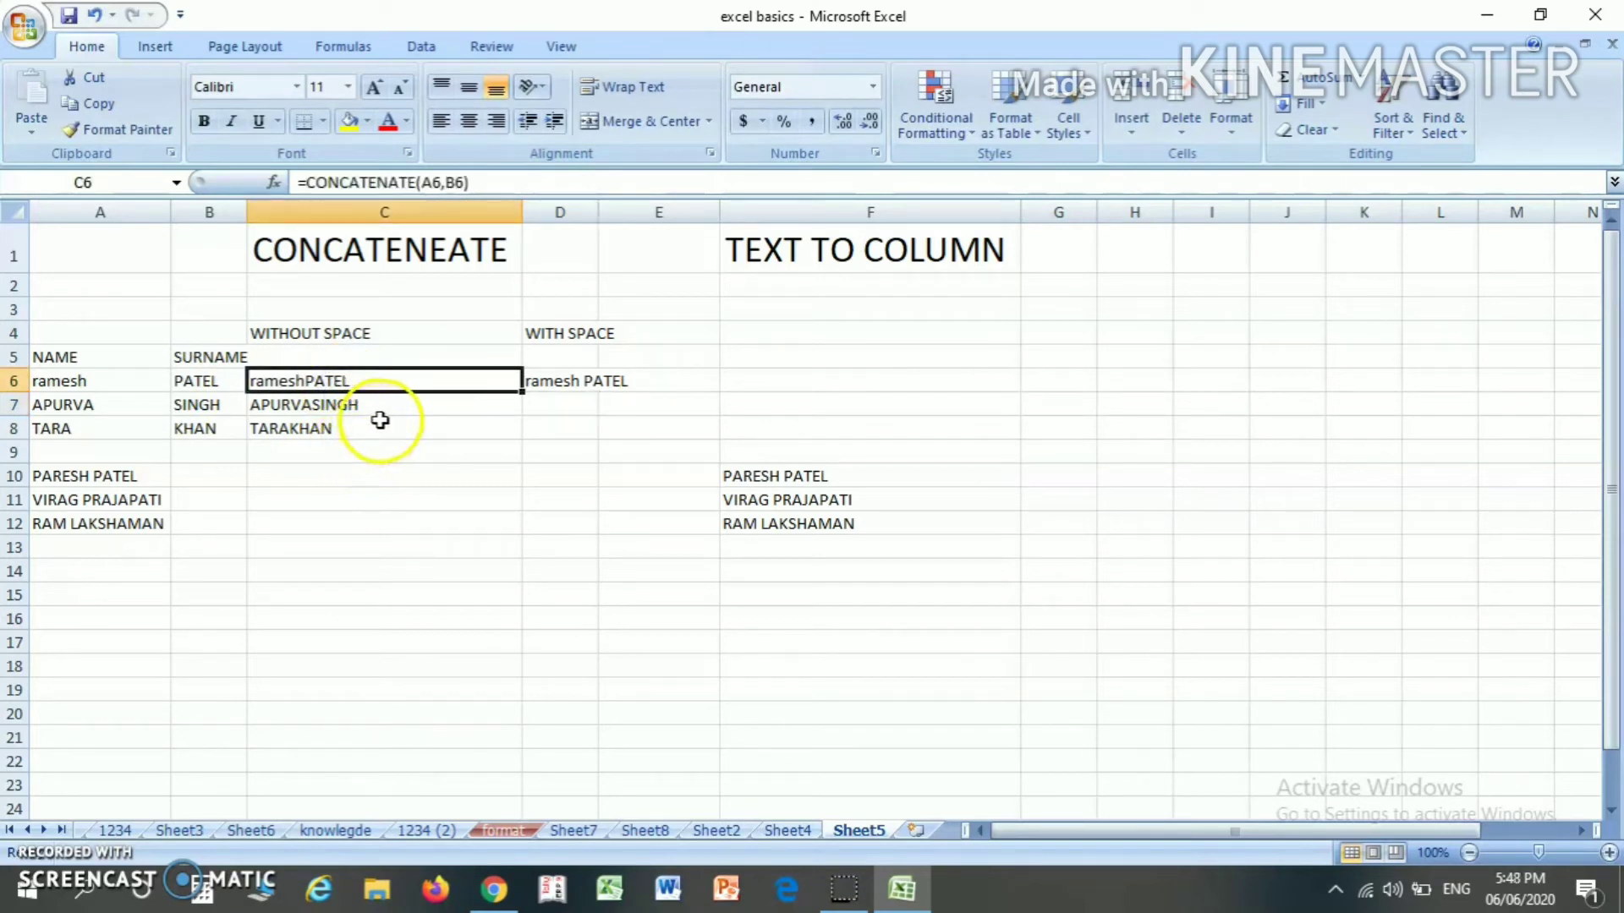
pyautogui.click(554, 389)
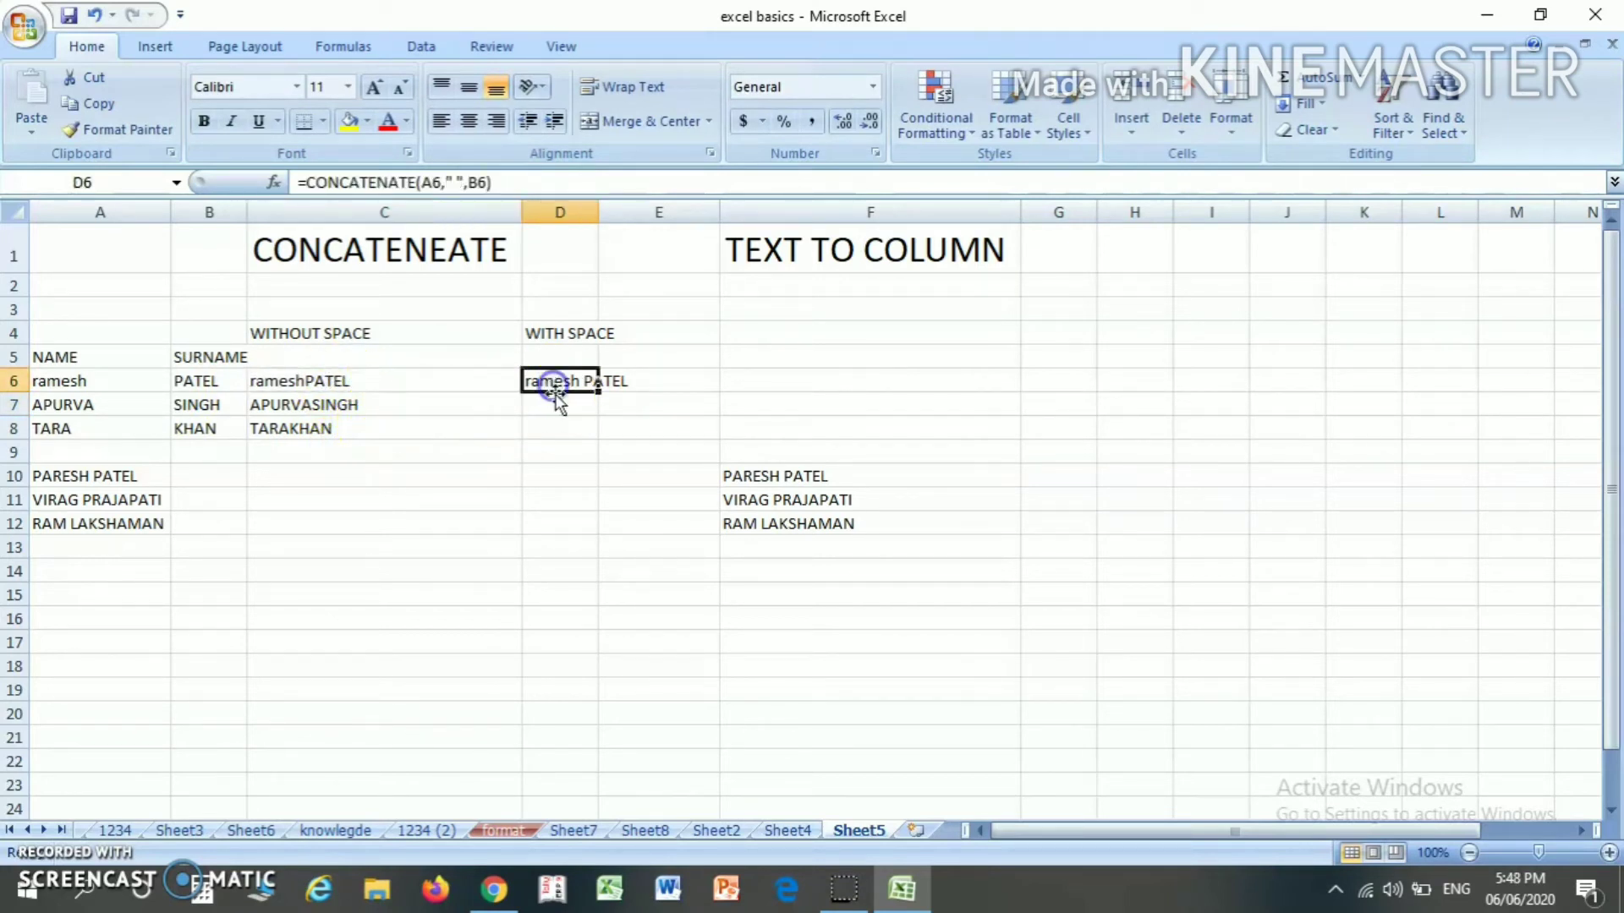
pyautogui.doubleClick(600, 211)
# Enter =CONCATENATE(A7," ",B7) in D7 to join the second first name and surname with a space.
pyautogui.press('Down')
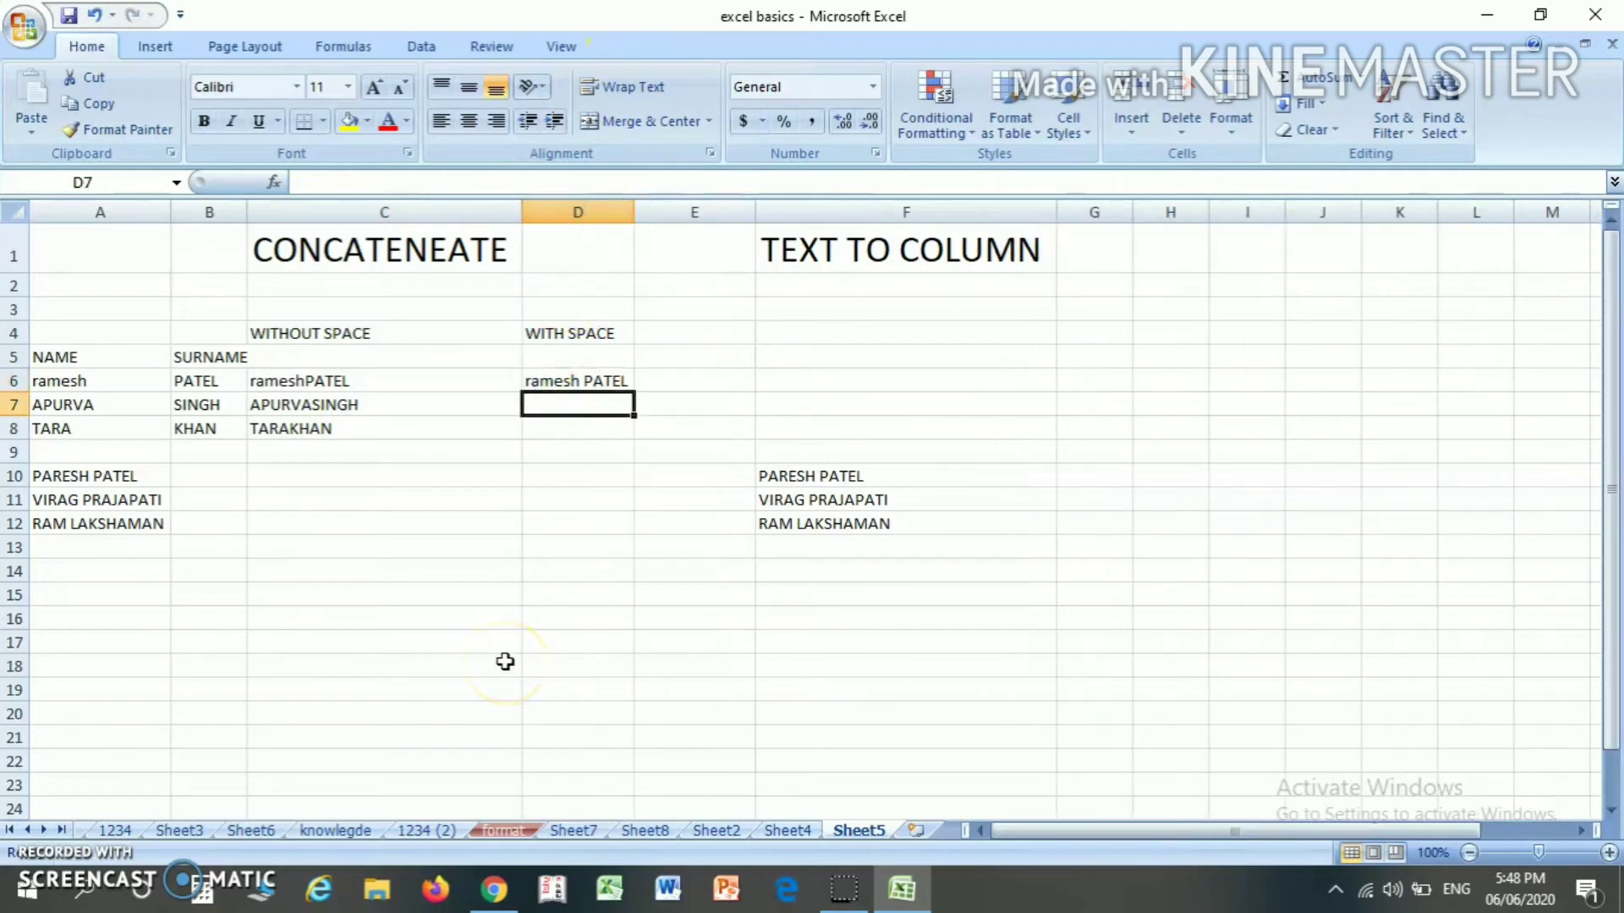
pyautogui.write('=CON')
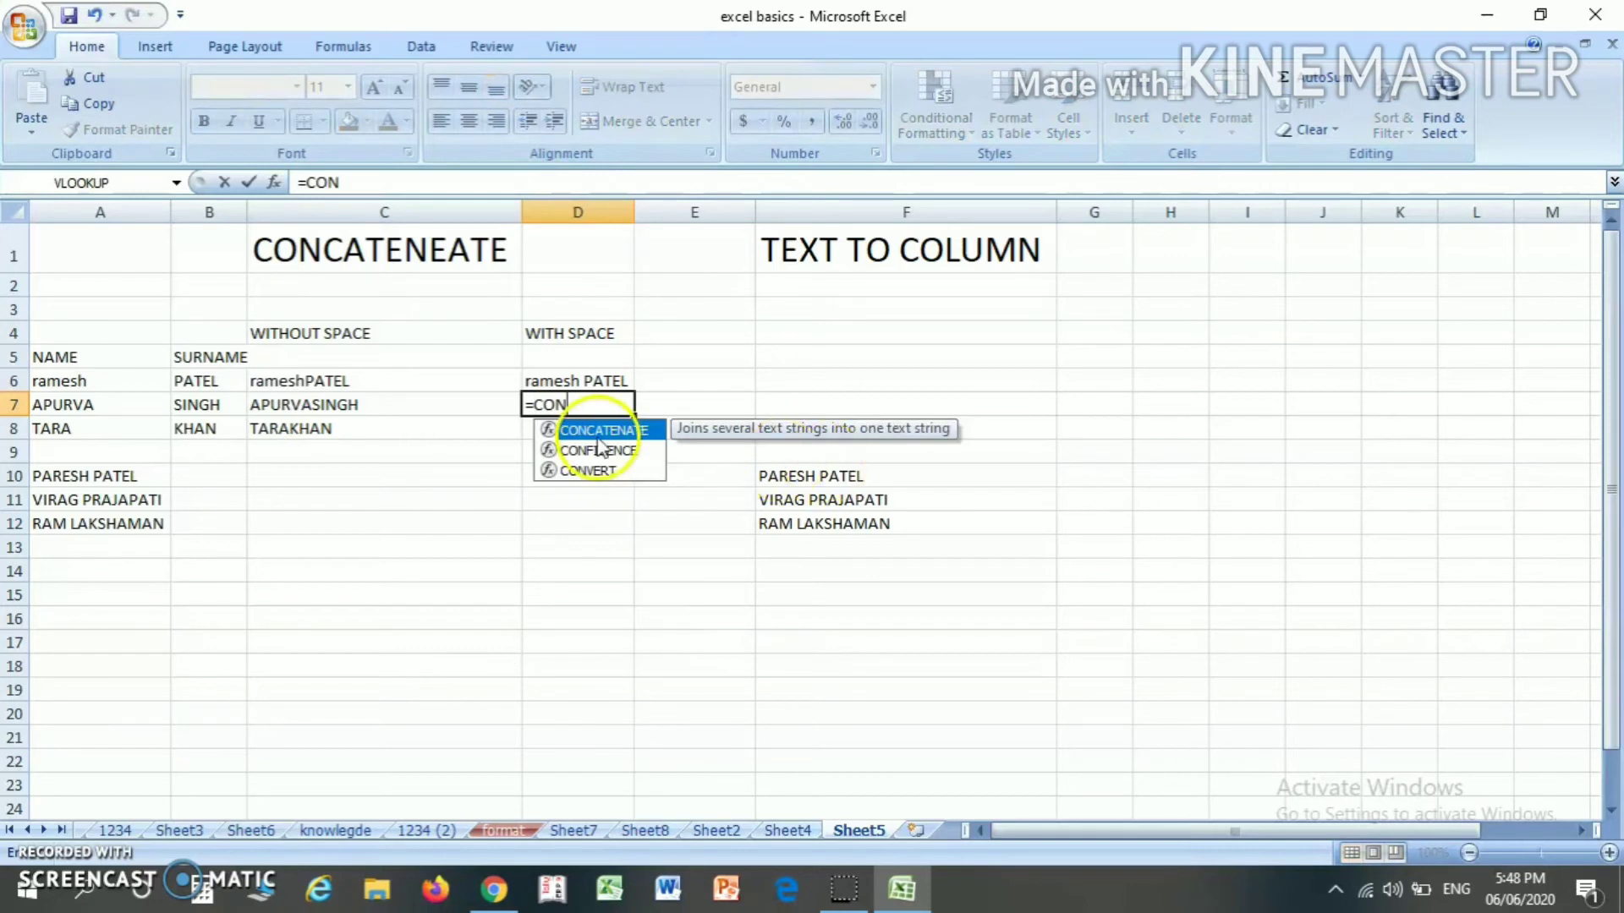
pyautogui.doubleClick(601, 431)
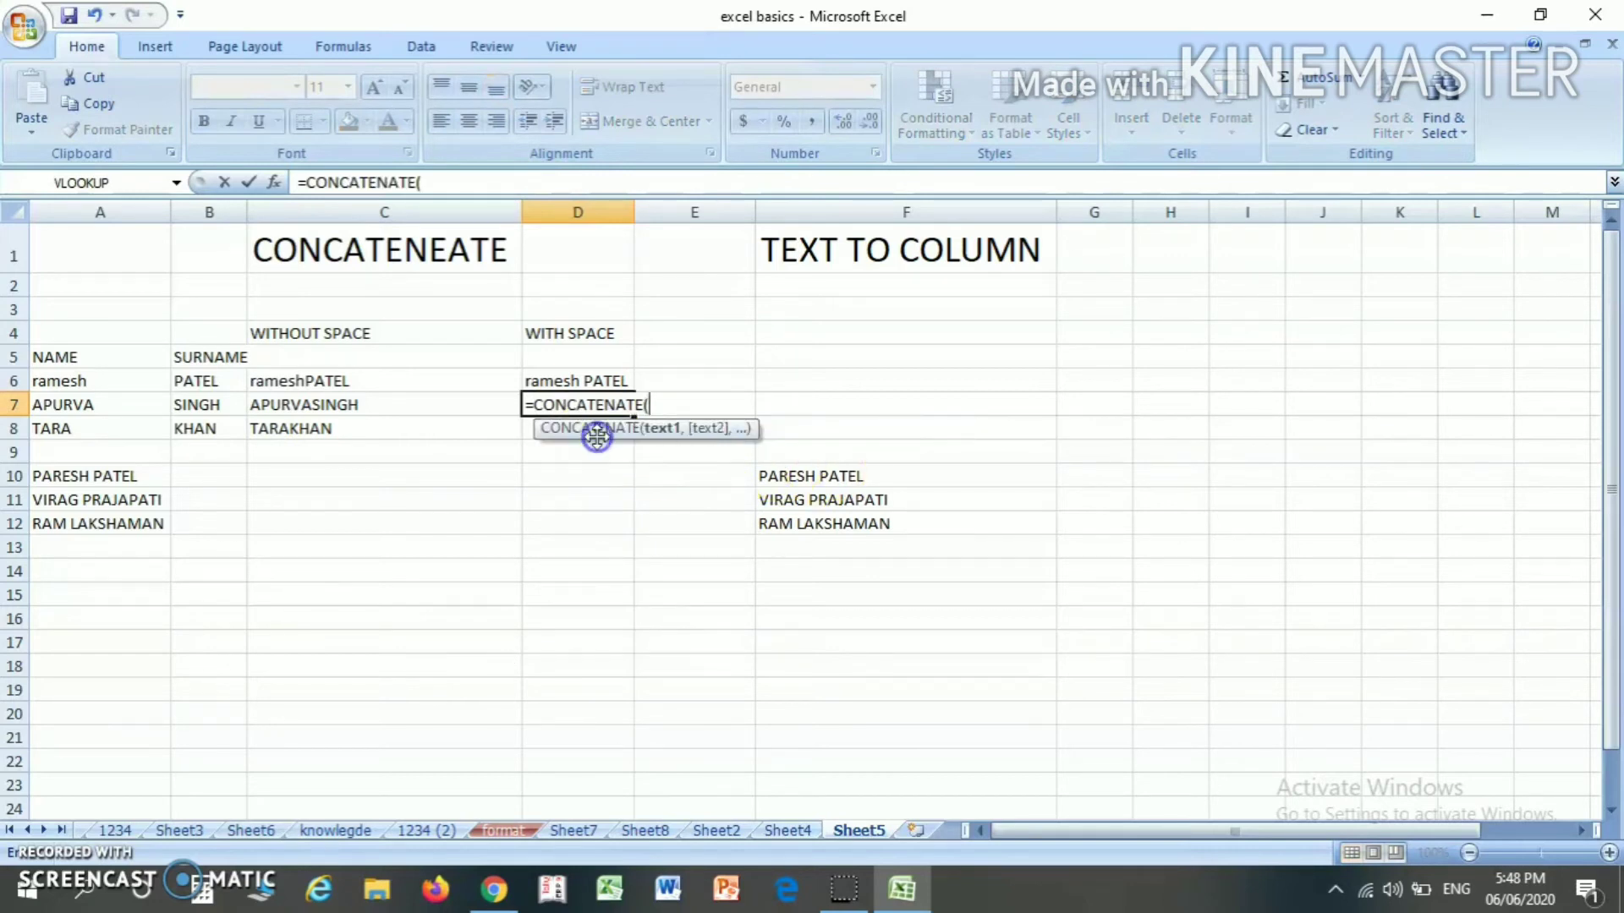
pyautogui.click(100, 408)
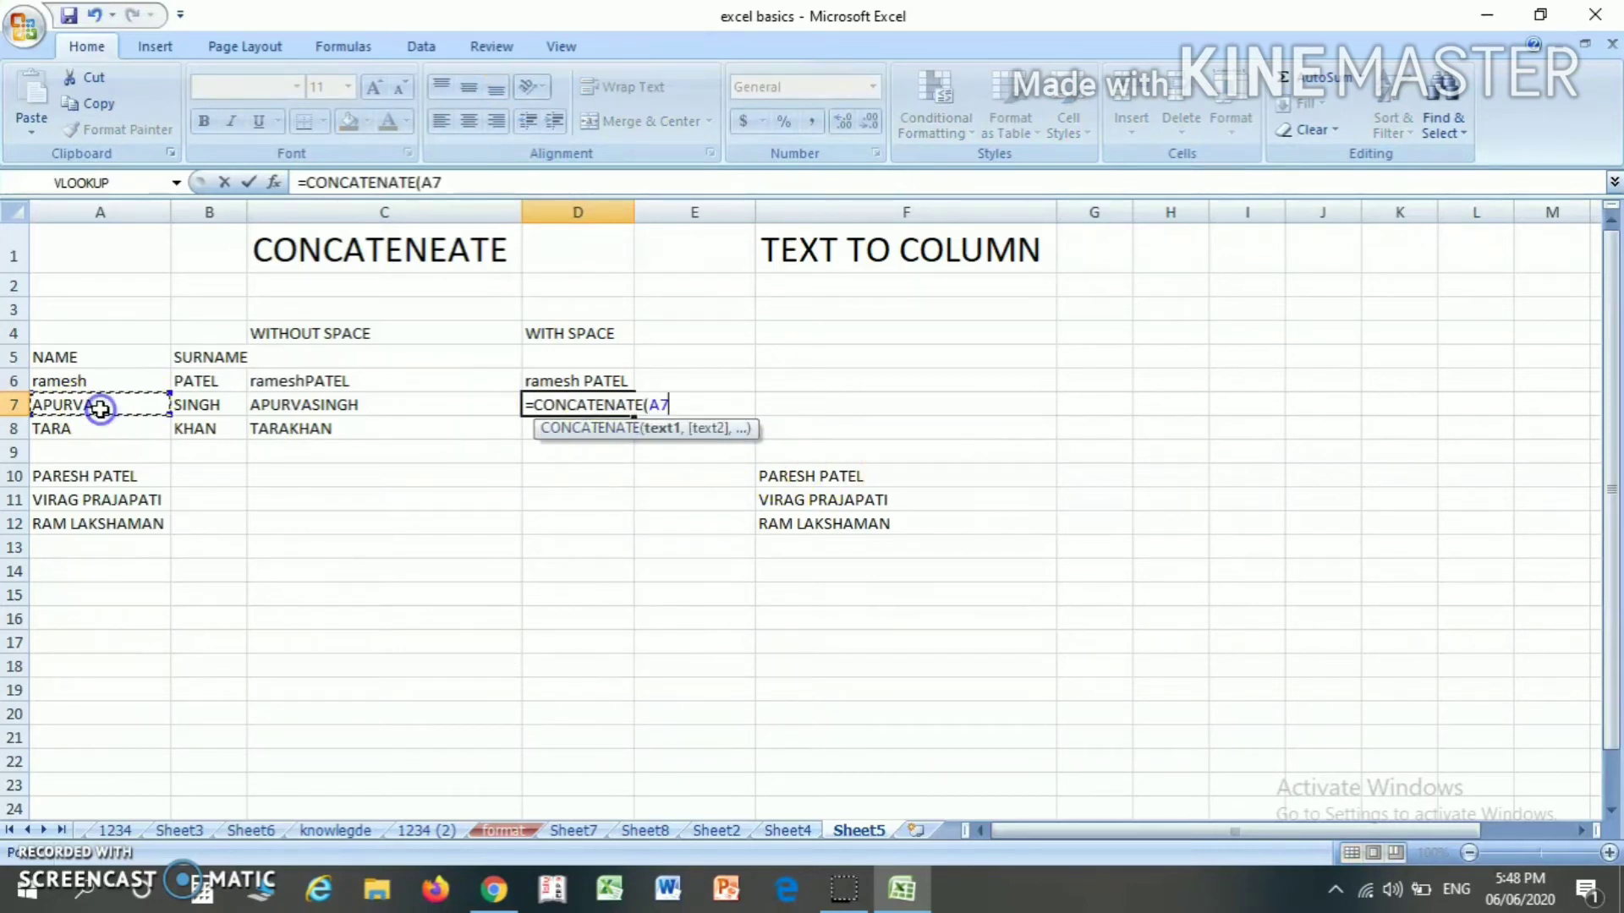
pyautogui.write(',')
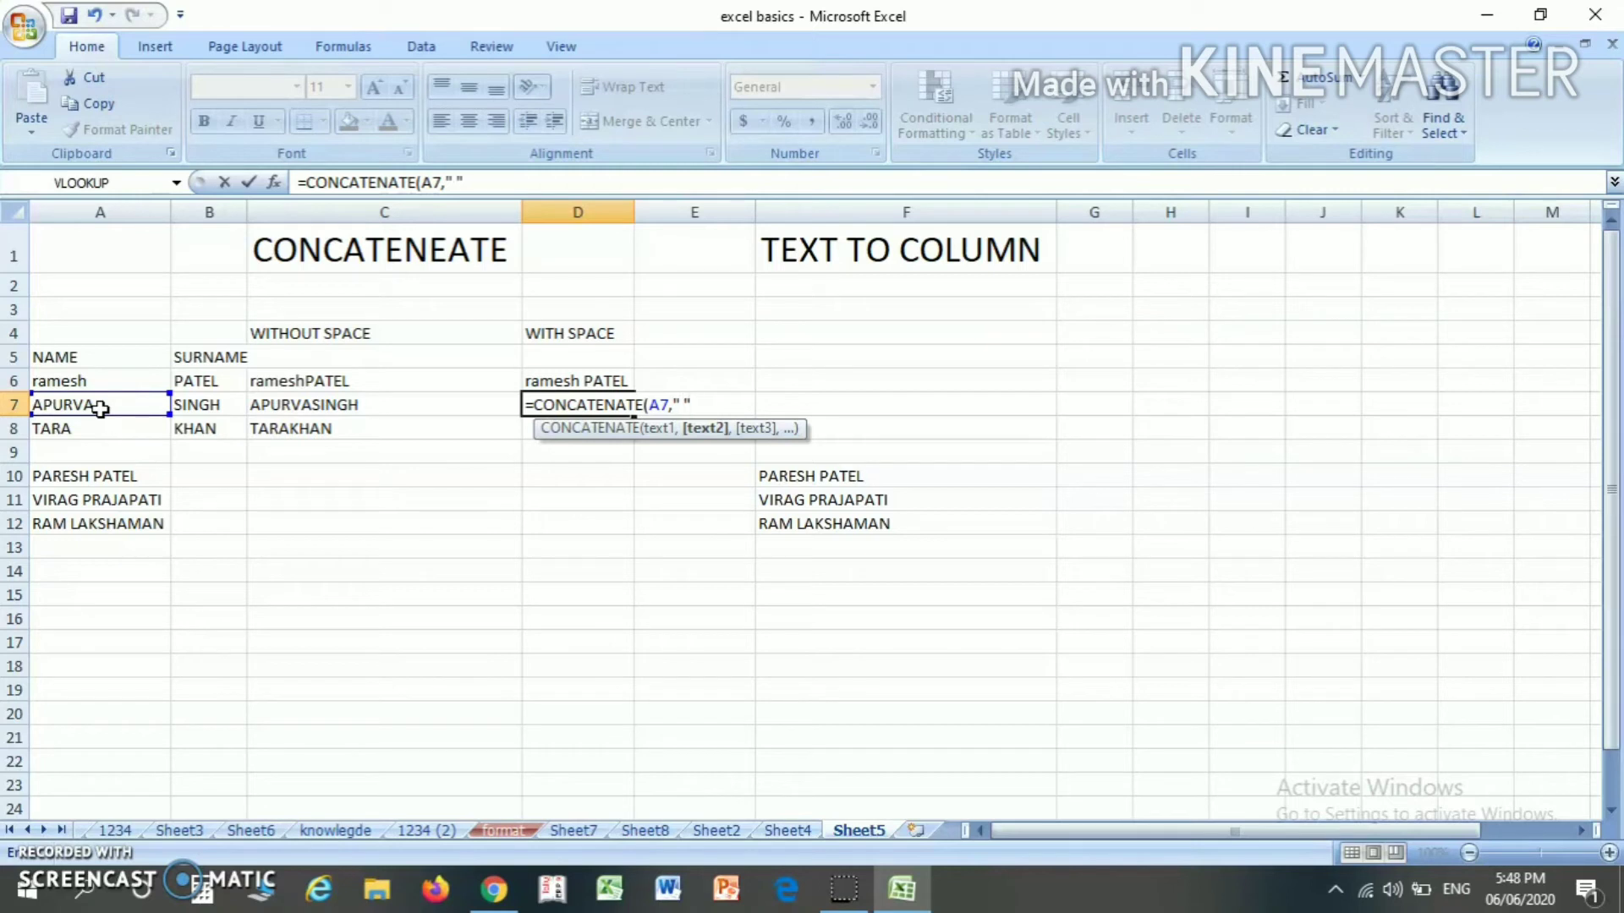
pyautogui.write('" ",')
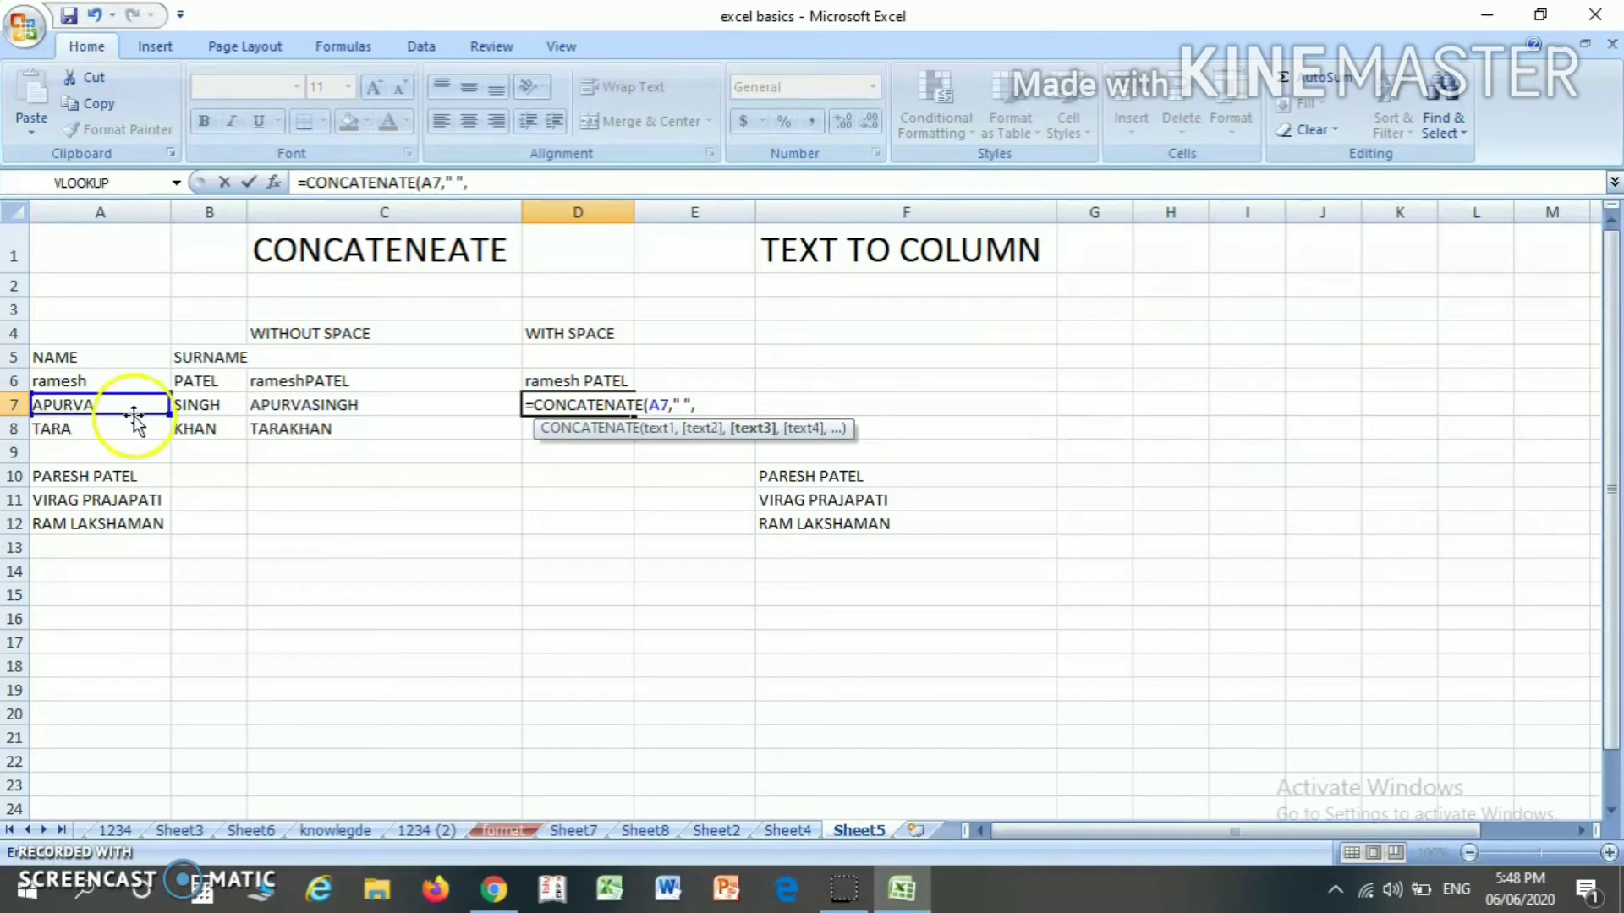
pyautogui.click(207, 407)
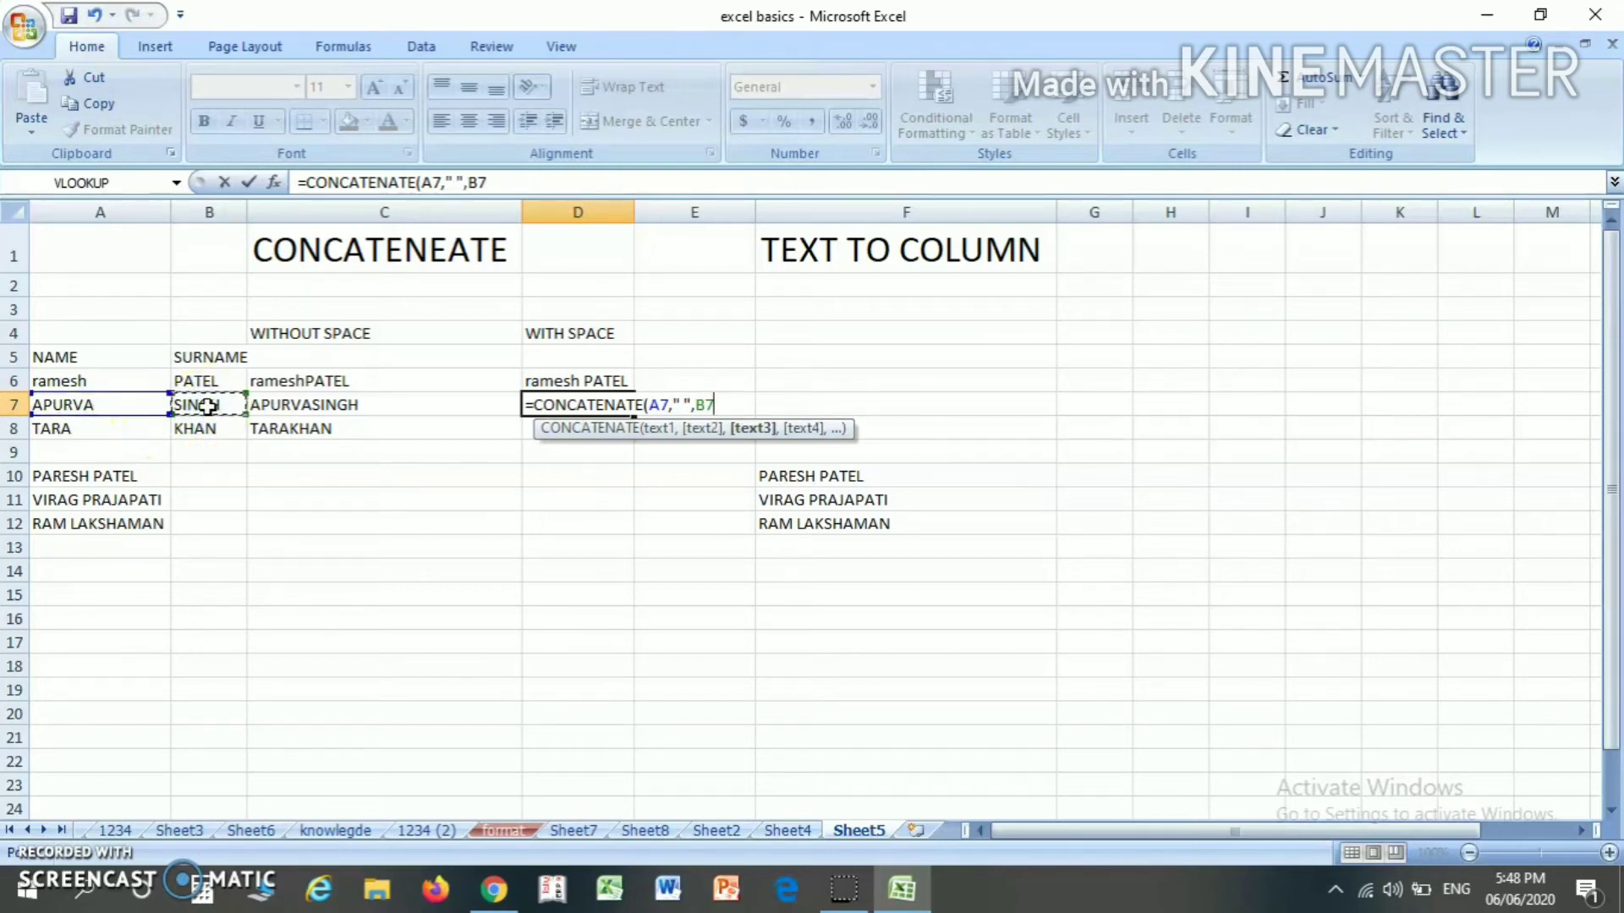
pyautogui.write(')')
pyautogui.press('Return')
pyautogui.press('Up')
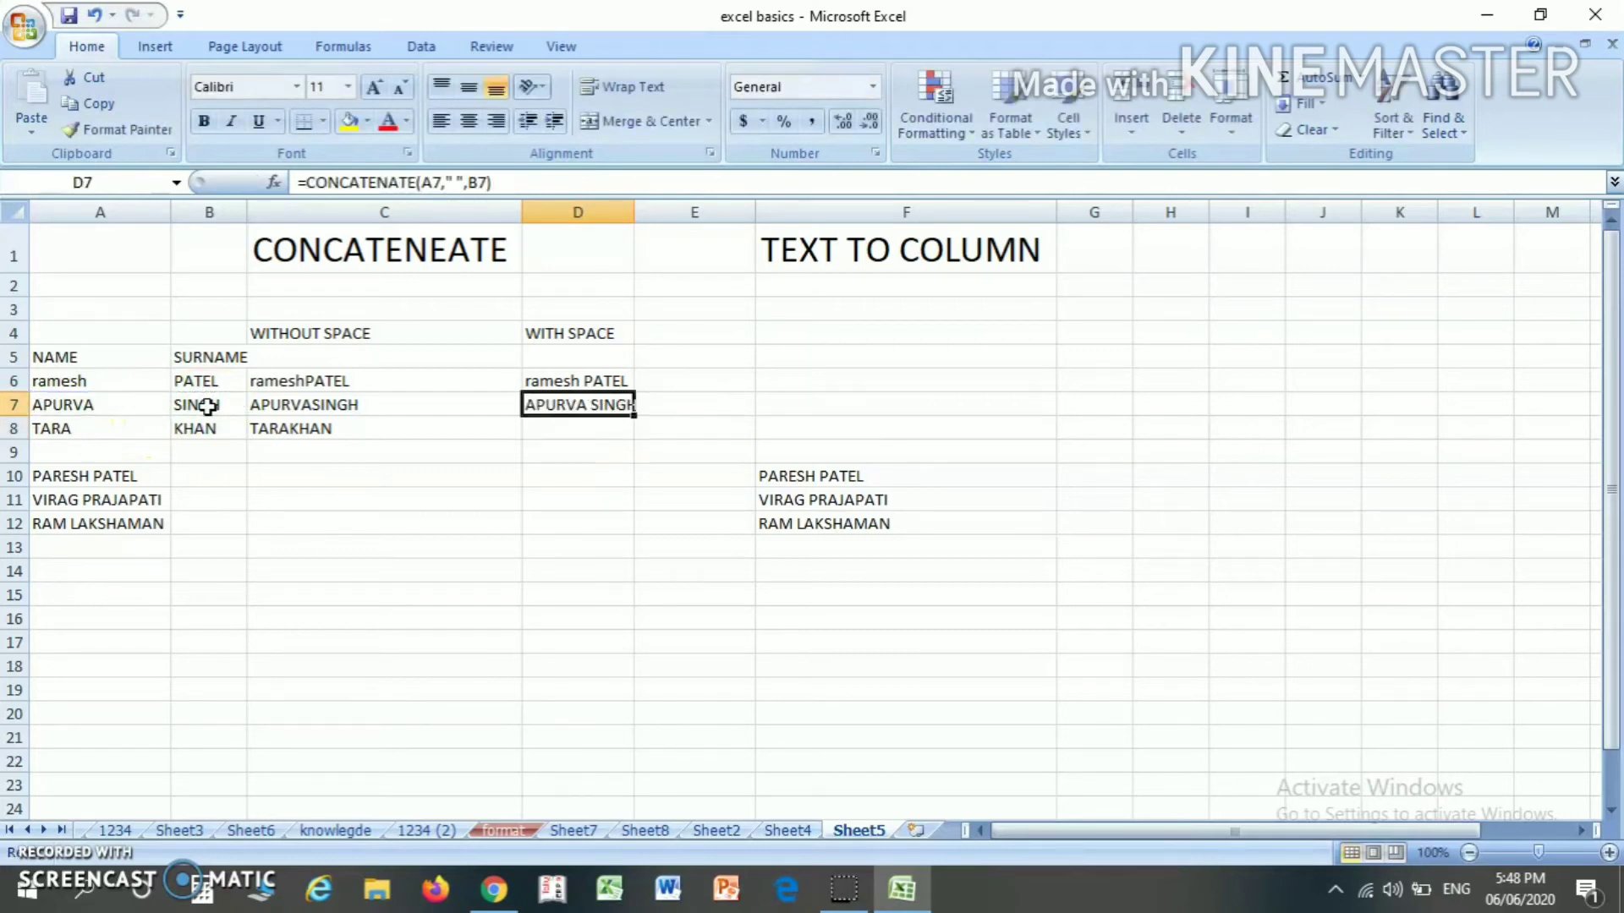
# Copy the space-joining formula from D7 into D8 for the third name.
pyautogui.press('Down')
pyautogui.press('Up')
pyautogui.press('Down')
pyautogui.press('Up')
pyautogui.hotkey('ctrl', 'c')
pyautogui.press('Down')
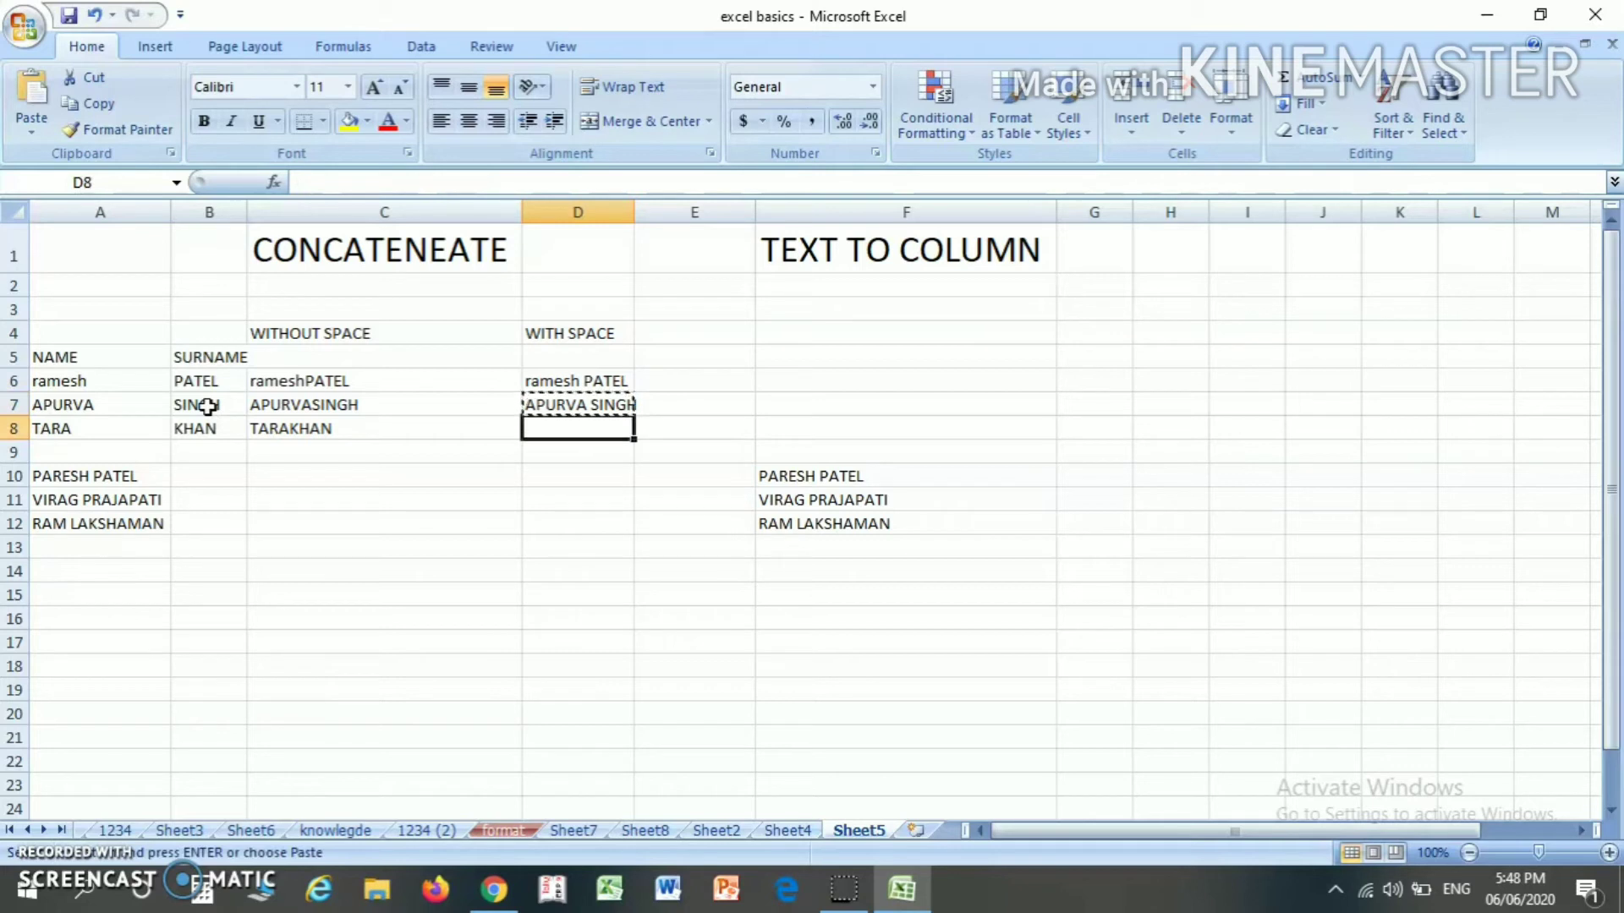
pyautogui.press('Return')
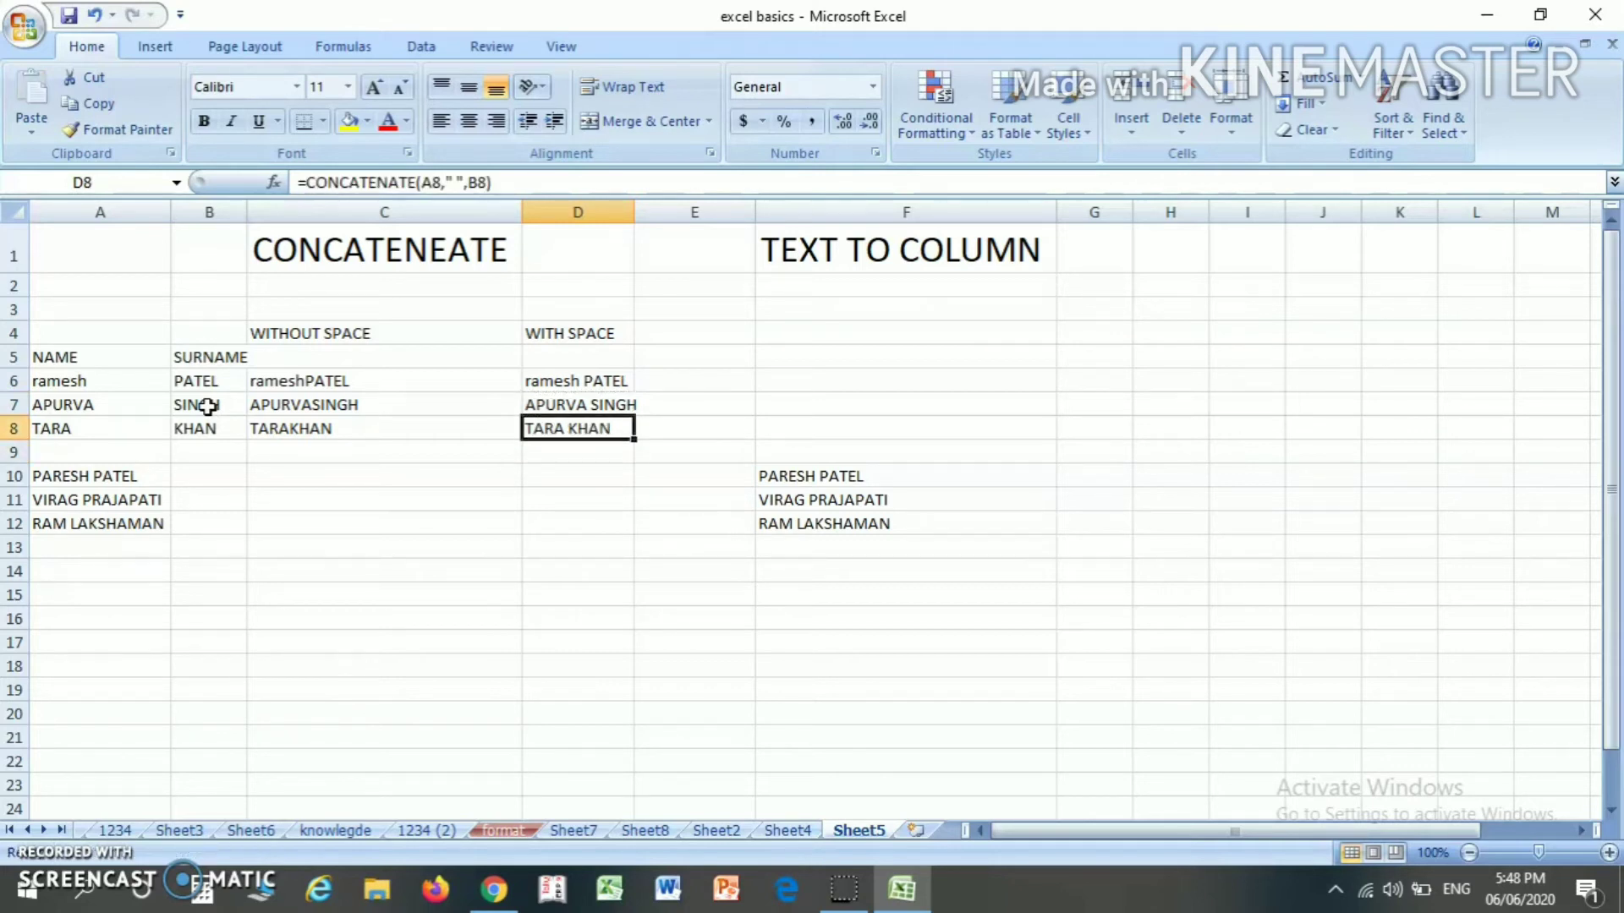
# Review the WITH SPACE results in column D, the formula in C6 and the CONCATENEATE heading in C1.
pyautogui.press('Up')
pyautogui.press('Up')
pyautogui.press('Up')
pyautogui.press('Left')
pyautogui.press('Left')
pyautogui.press('Down')
pyautogui.press('Right')
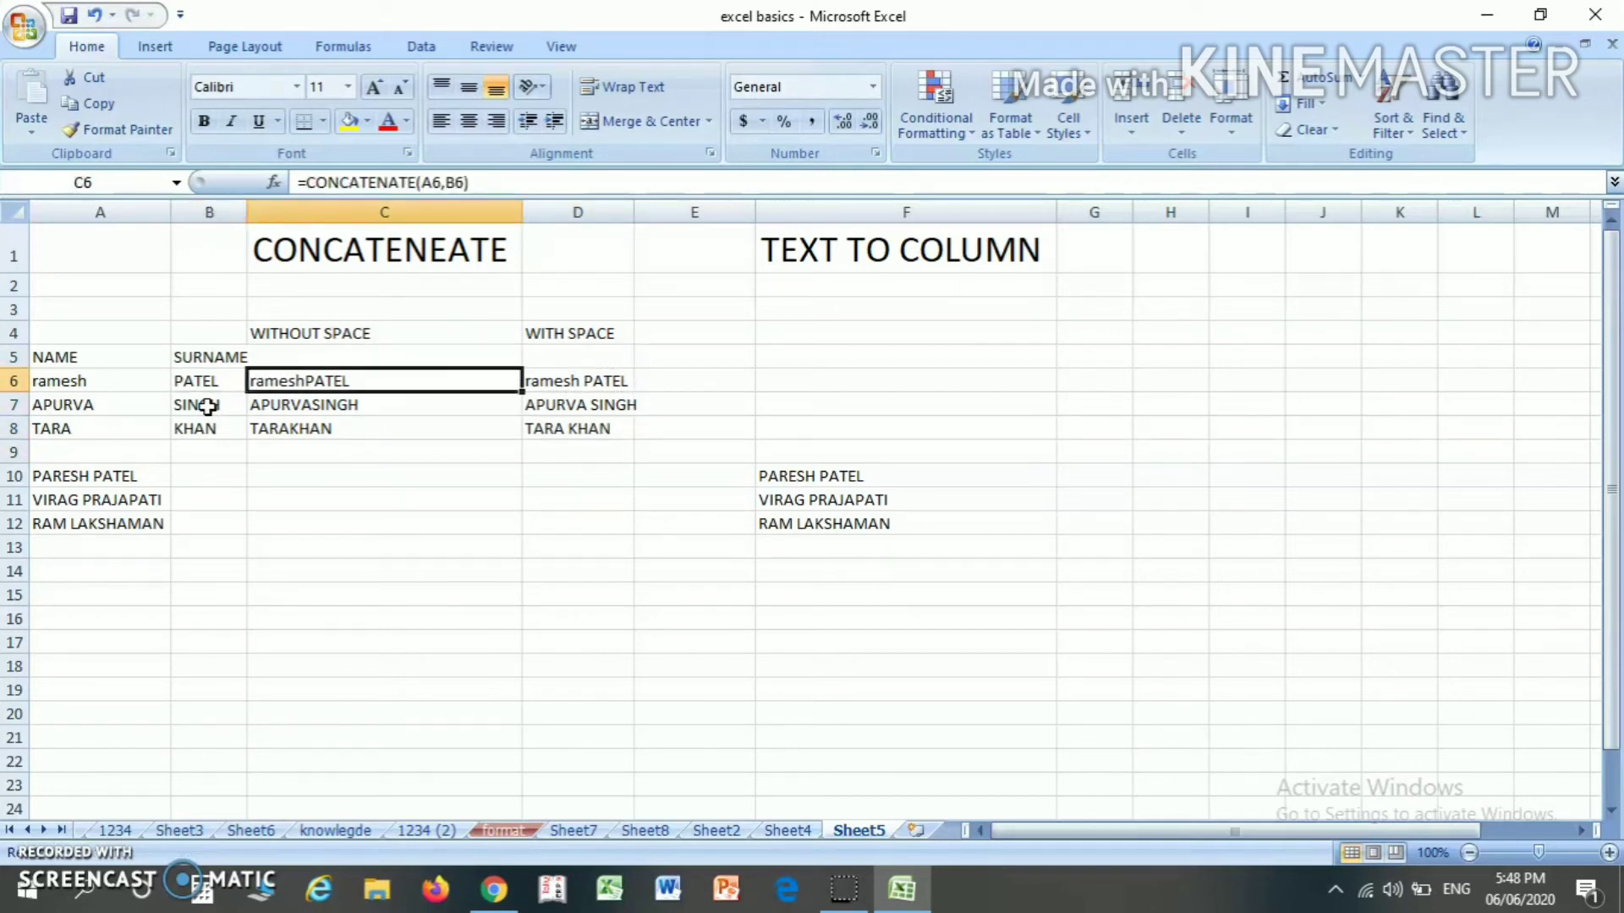
pyautogui.press('Up')
pyautogui.press('Up')
pyautogui.press('Up')
pyautogui.press('Up')
pyautogui.press('Up')
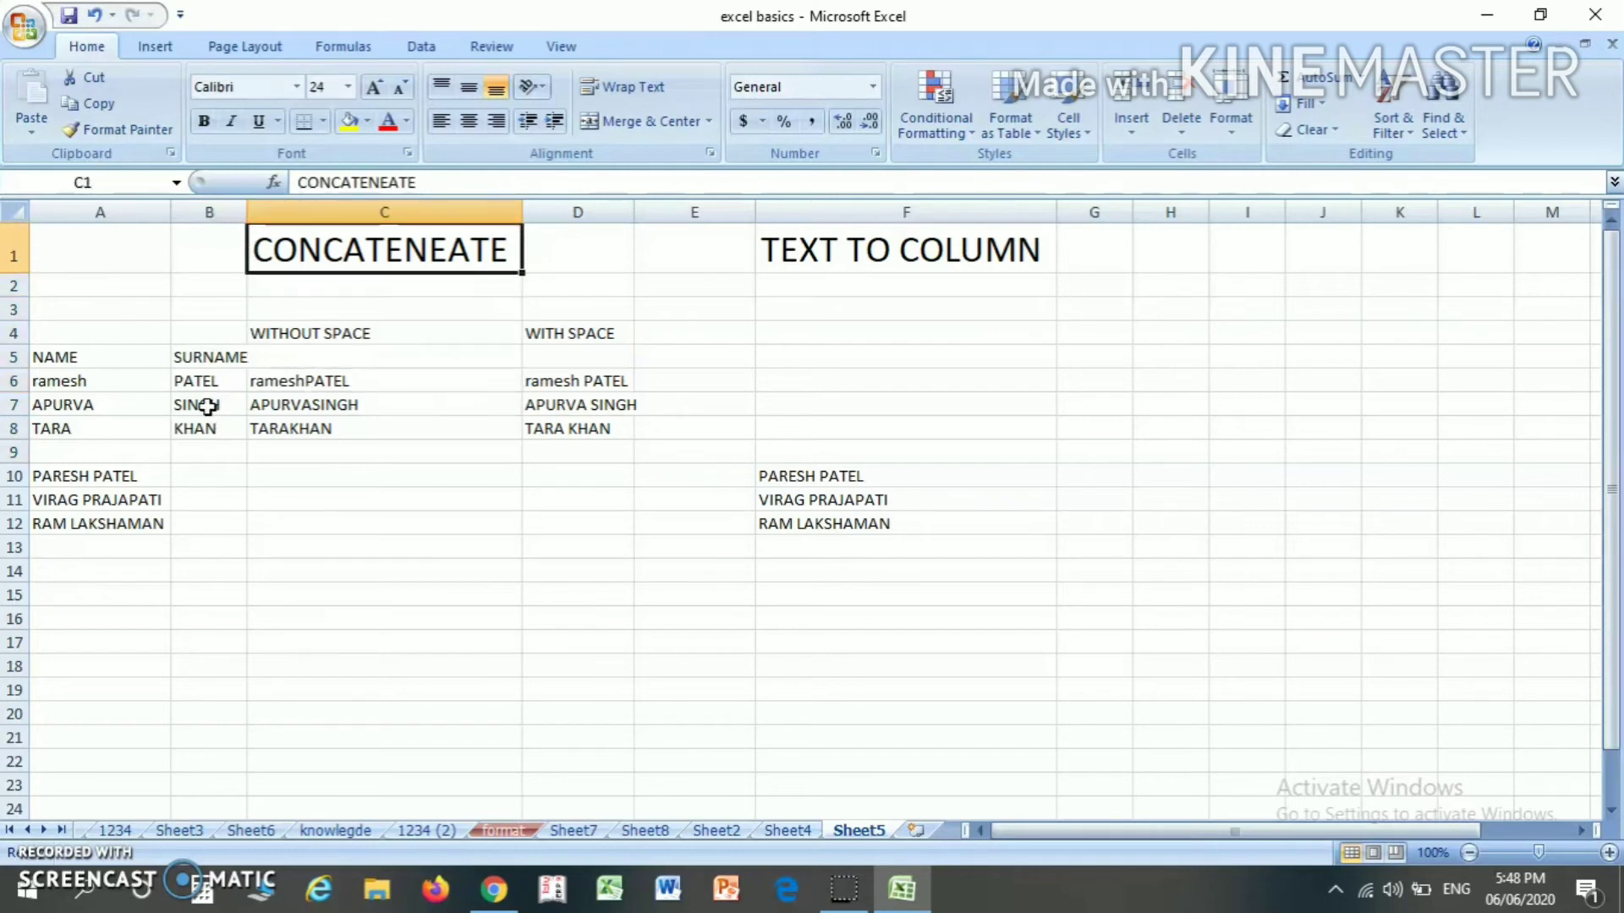
# Compare the separate name and surname in row 6 with their joined results in C6 and D6.
pyautogui.press('Down')
pyautogui.press('Down')
pyautogui.press('Down')
pyautogui.press('Down')
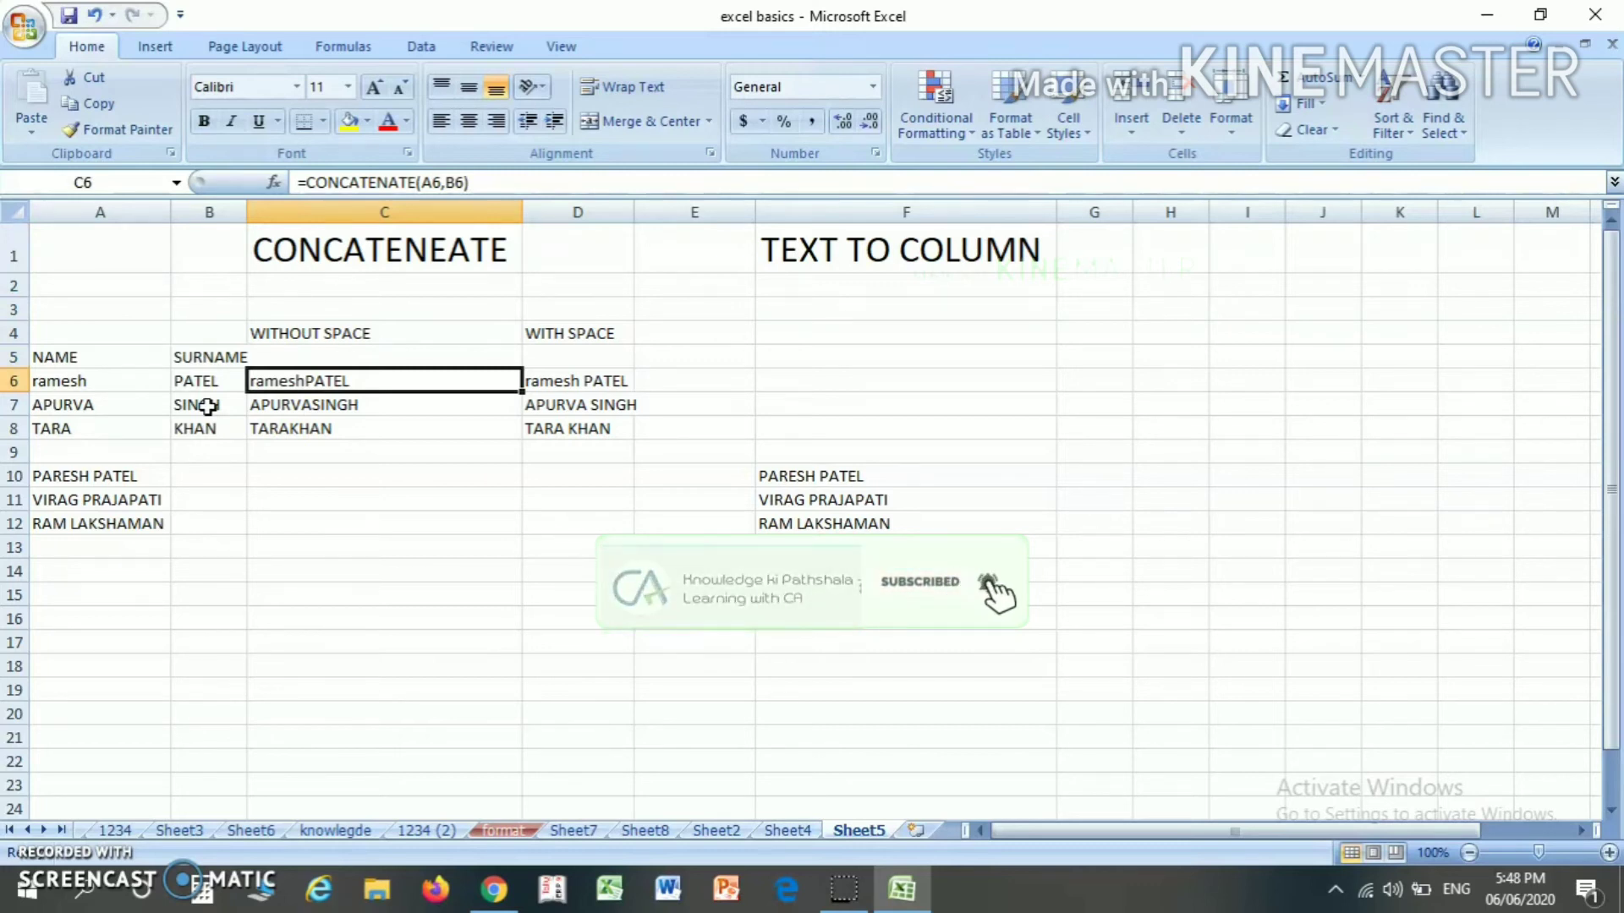
pyautogui.press('Right')
pyautogui.press('Left')
pyautogui.press('Left')
pyautogui.press('Left')
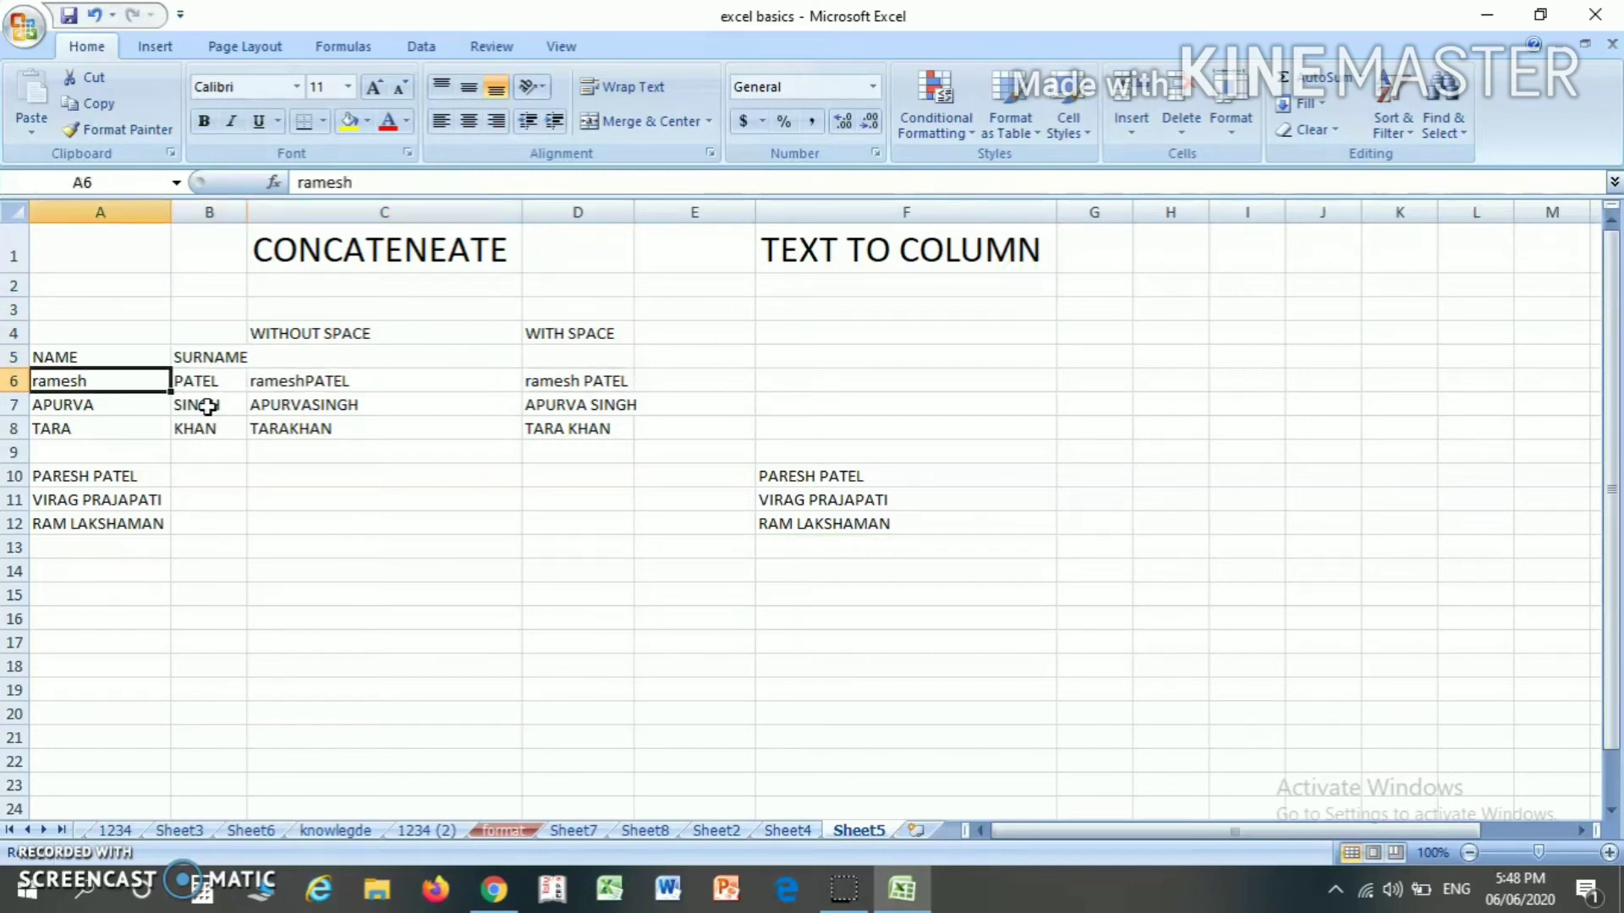
pyautogui.press('Right')
pyautogui.press('Right')
pyautogui.press('Right')
pyautogui.press('Right')
pyautogui.press('Up')
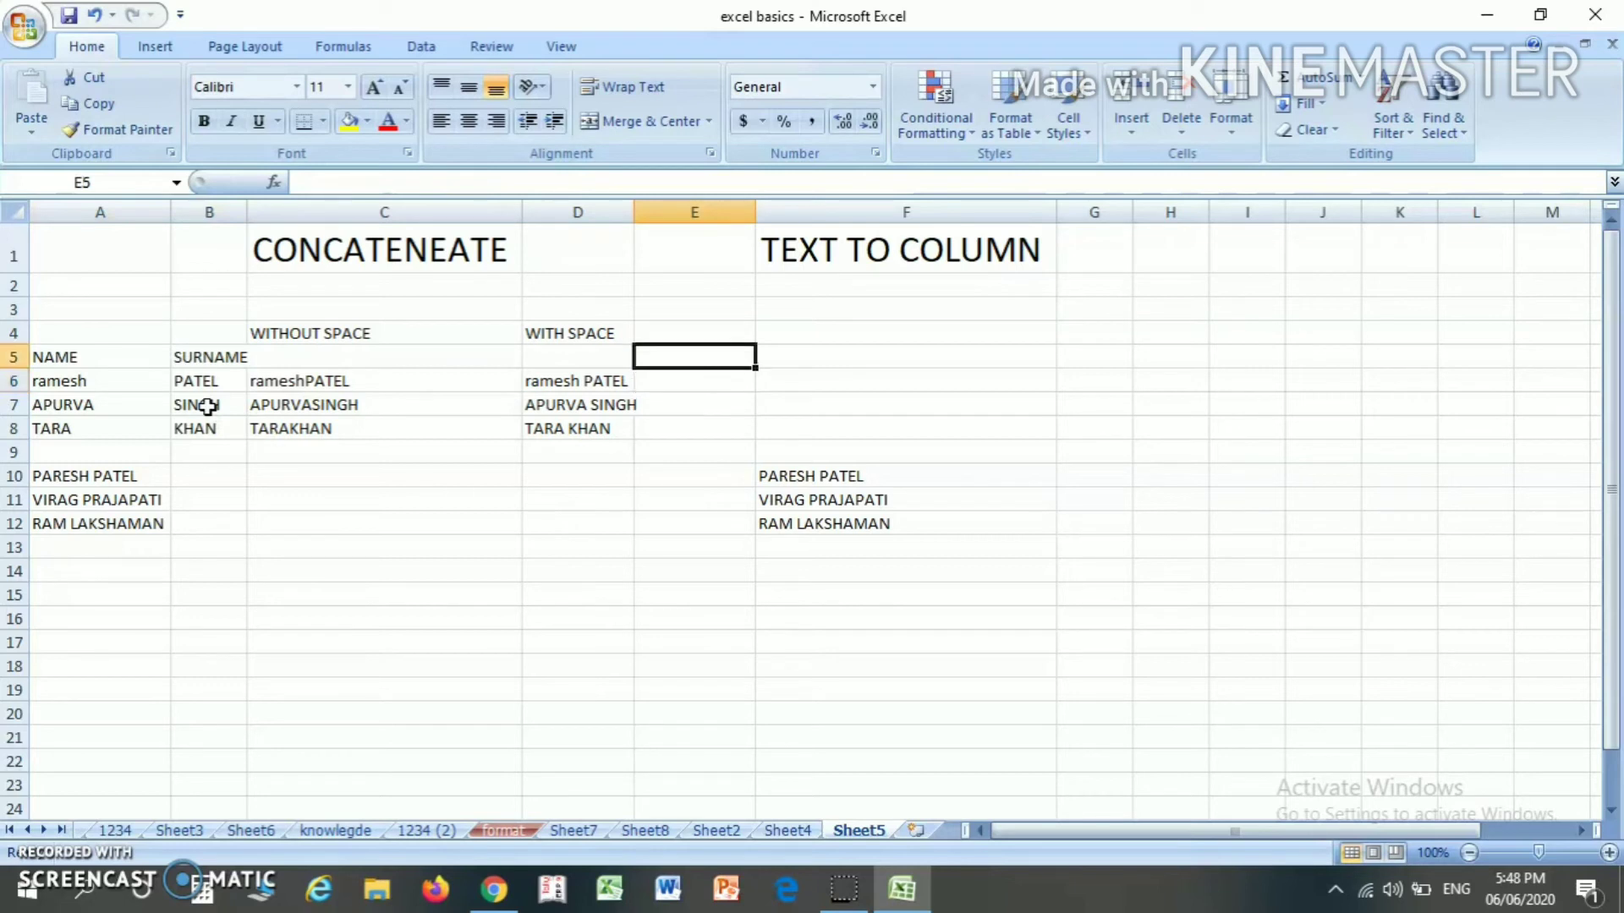
# Examine the TEXT TO COLUMN heading in F1 and the full names listed from F10.
pyautogui.press('Up')
pyautogui.press('Up')
pyautogui.press('Up')
pyautogui.press('Up')
pyautogui.press('Right')
pyautogui.press('Left')
pyautogui.press('Down')
pyautogui.press('Down')
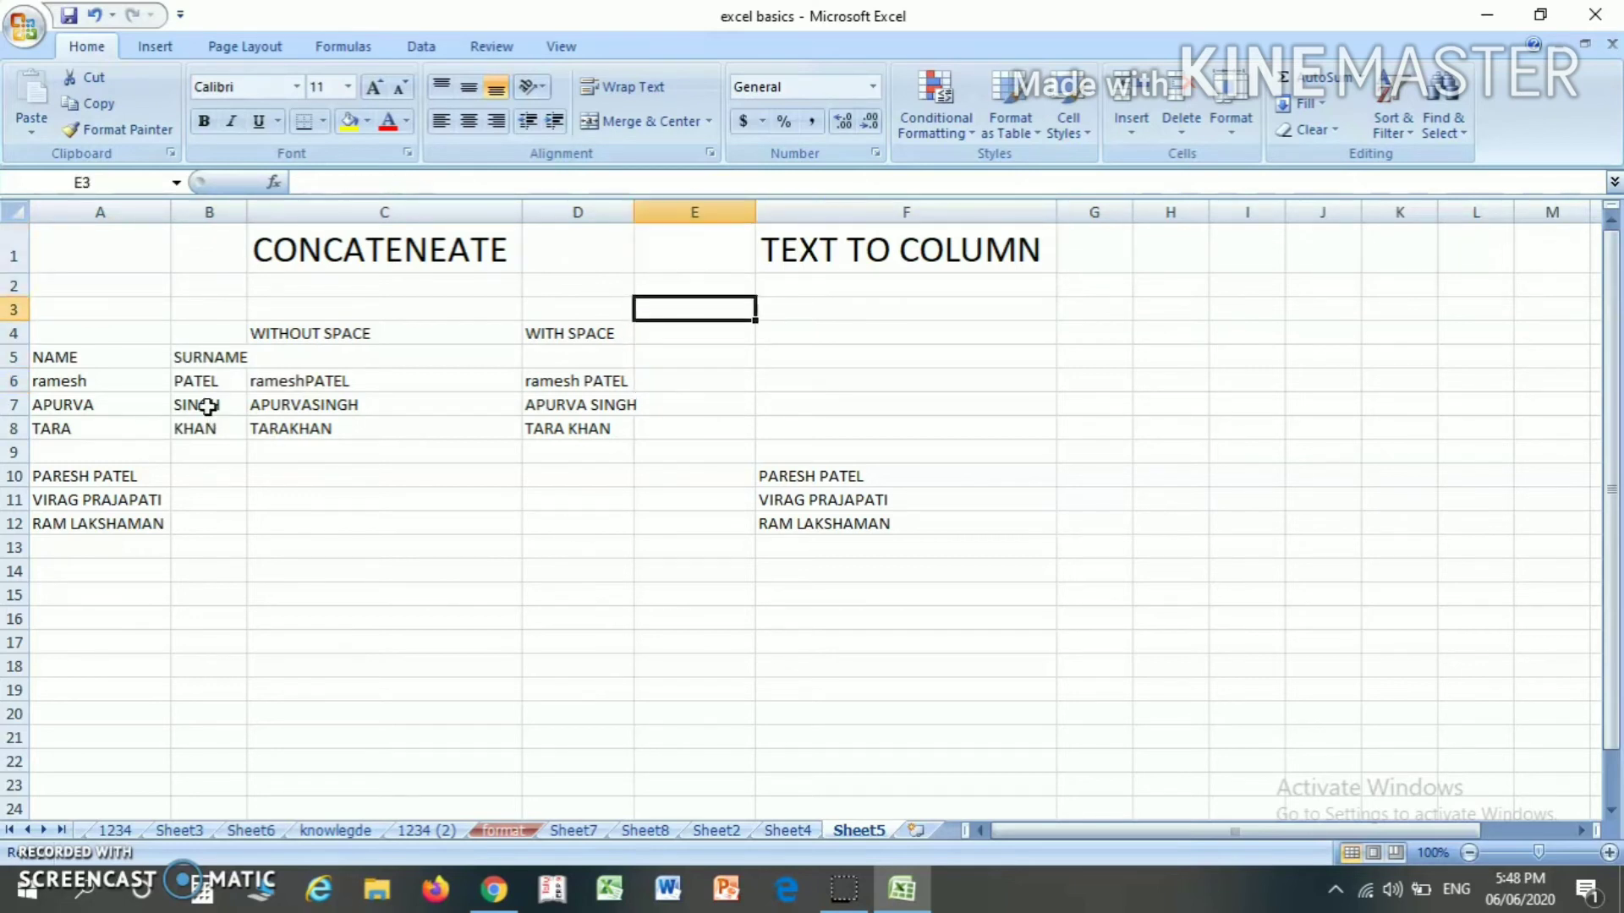
pyautogui.press('Down')
pyautogui.press('Down')
pyautogui.press('Down')
pyautogui.press('Down')
pyautogui.press('Down')
pyautogui.press('Down')
pyautogui.press('Down')
pyautogui.press('Right')
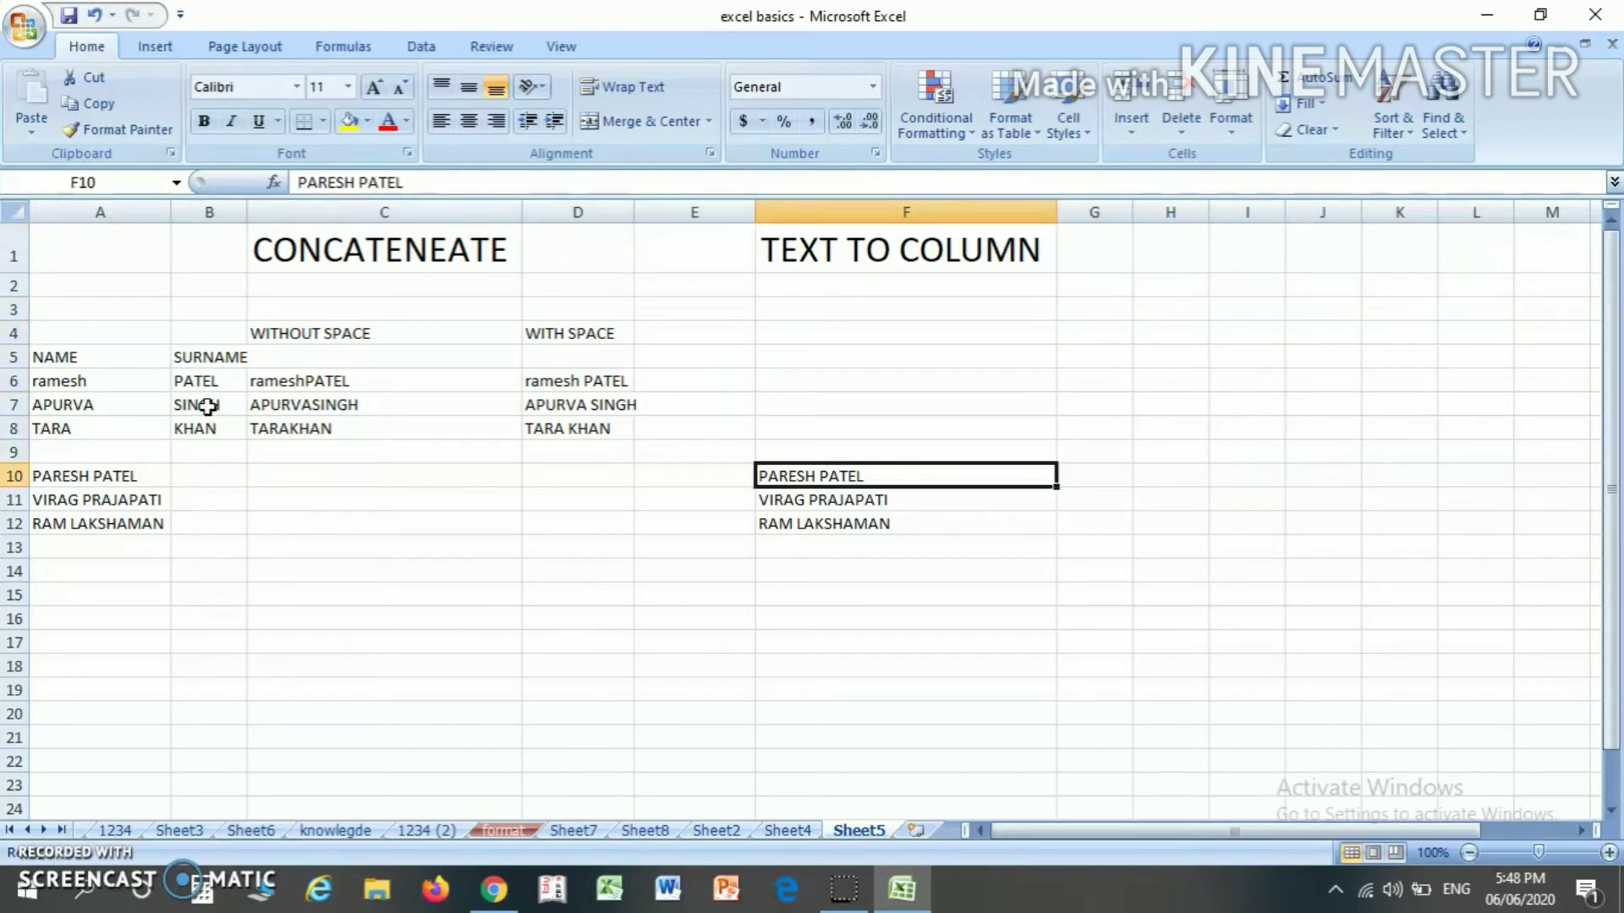
# Add the heading NAME in F9 above the list of full names.
pyautogui.press('Up')
pyautogui.write('NAM')
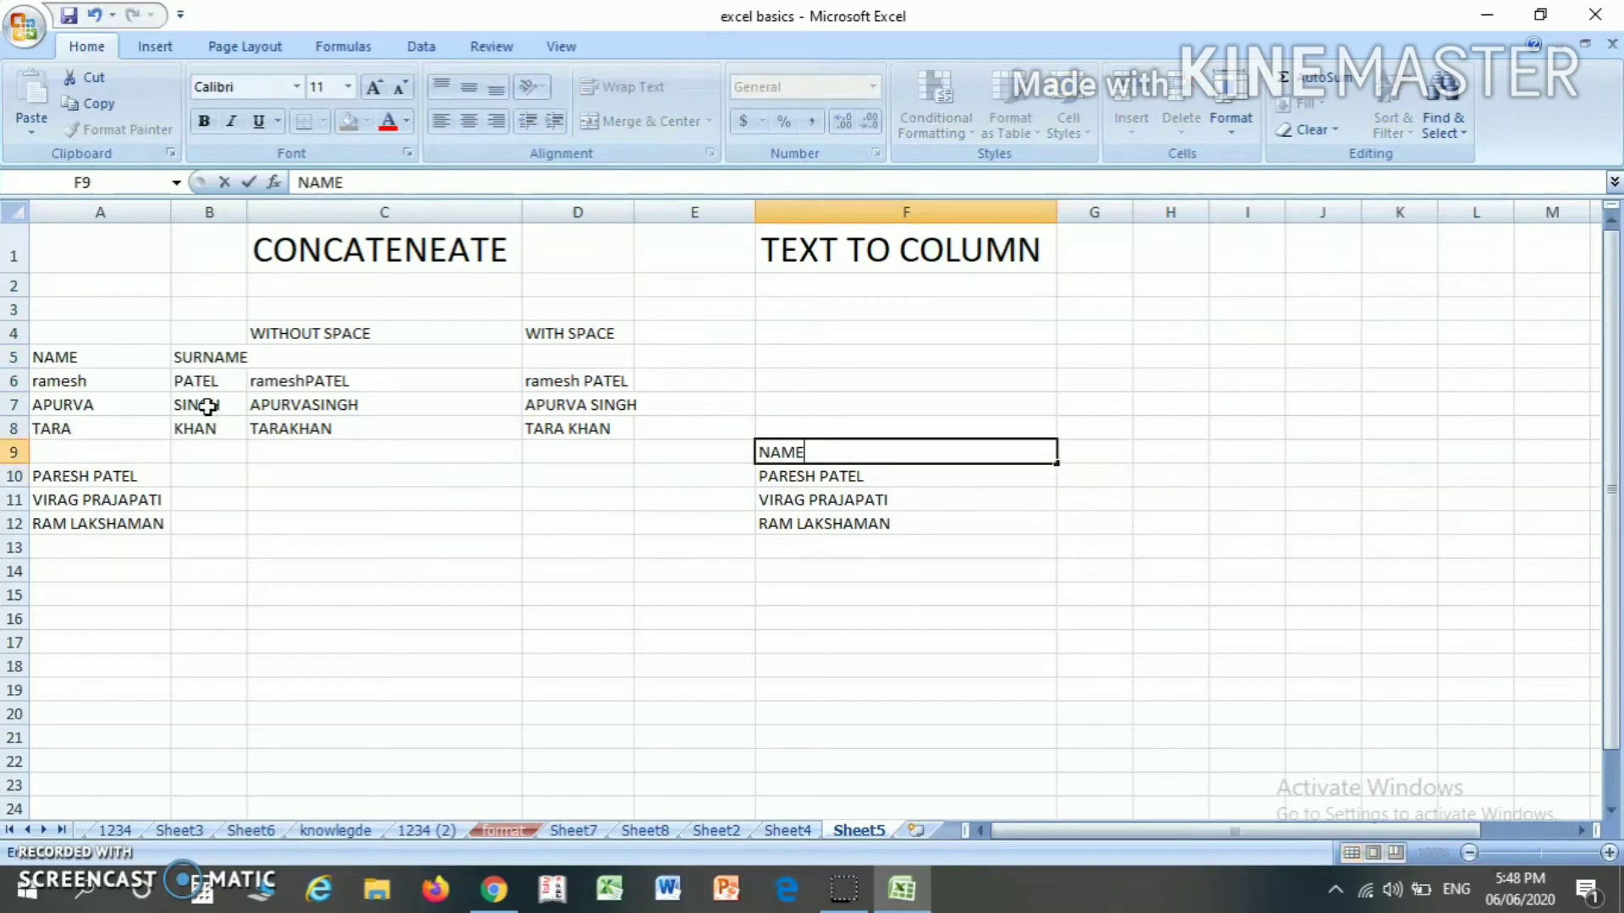
pyautogui.press('Return')
pyautogui.press('Down')
pyautogui.press('Down')
pyautogui.press('Up')
pyautogui.press('Up')
pyautogui.press('Up')
# Add the headings NAME in G9 and SURMANE in H9 beside the full-name list.
pyautogui.press('Right')
pyautogui.press('Right')
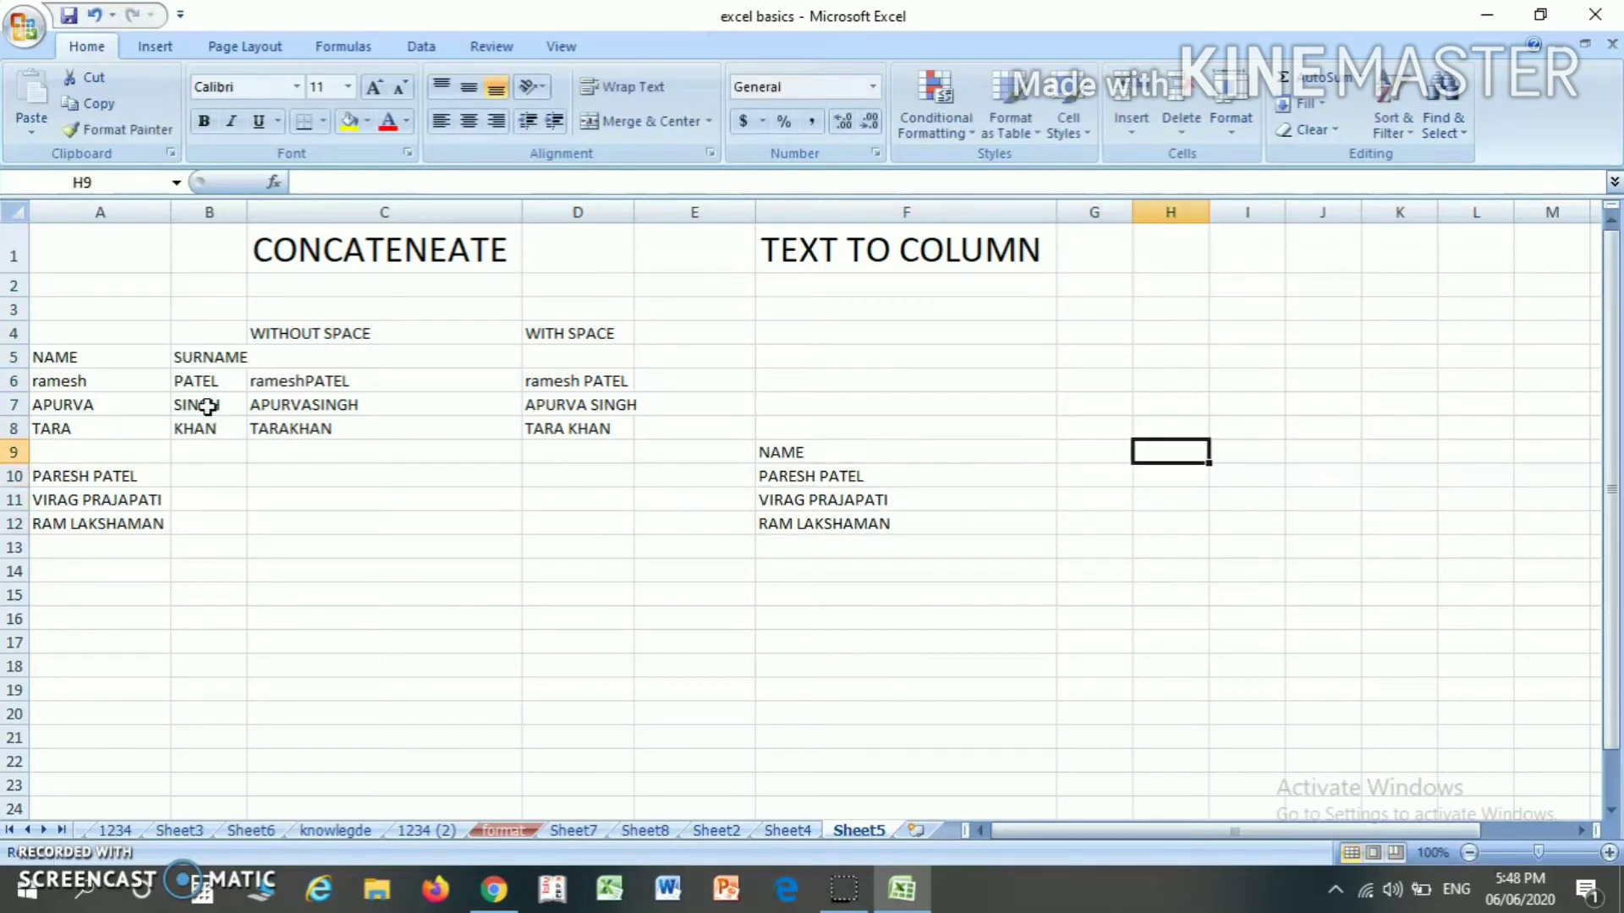
pyautogui.press('Left')
pyautogui.write('NAME')
pyautogui.press('Right')
pyautogui.write('SURMANE')
pyautogui.press('Return')
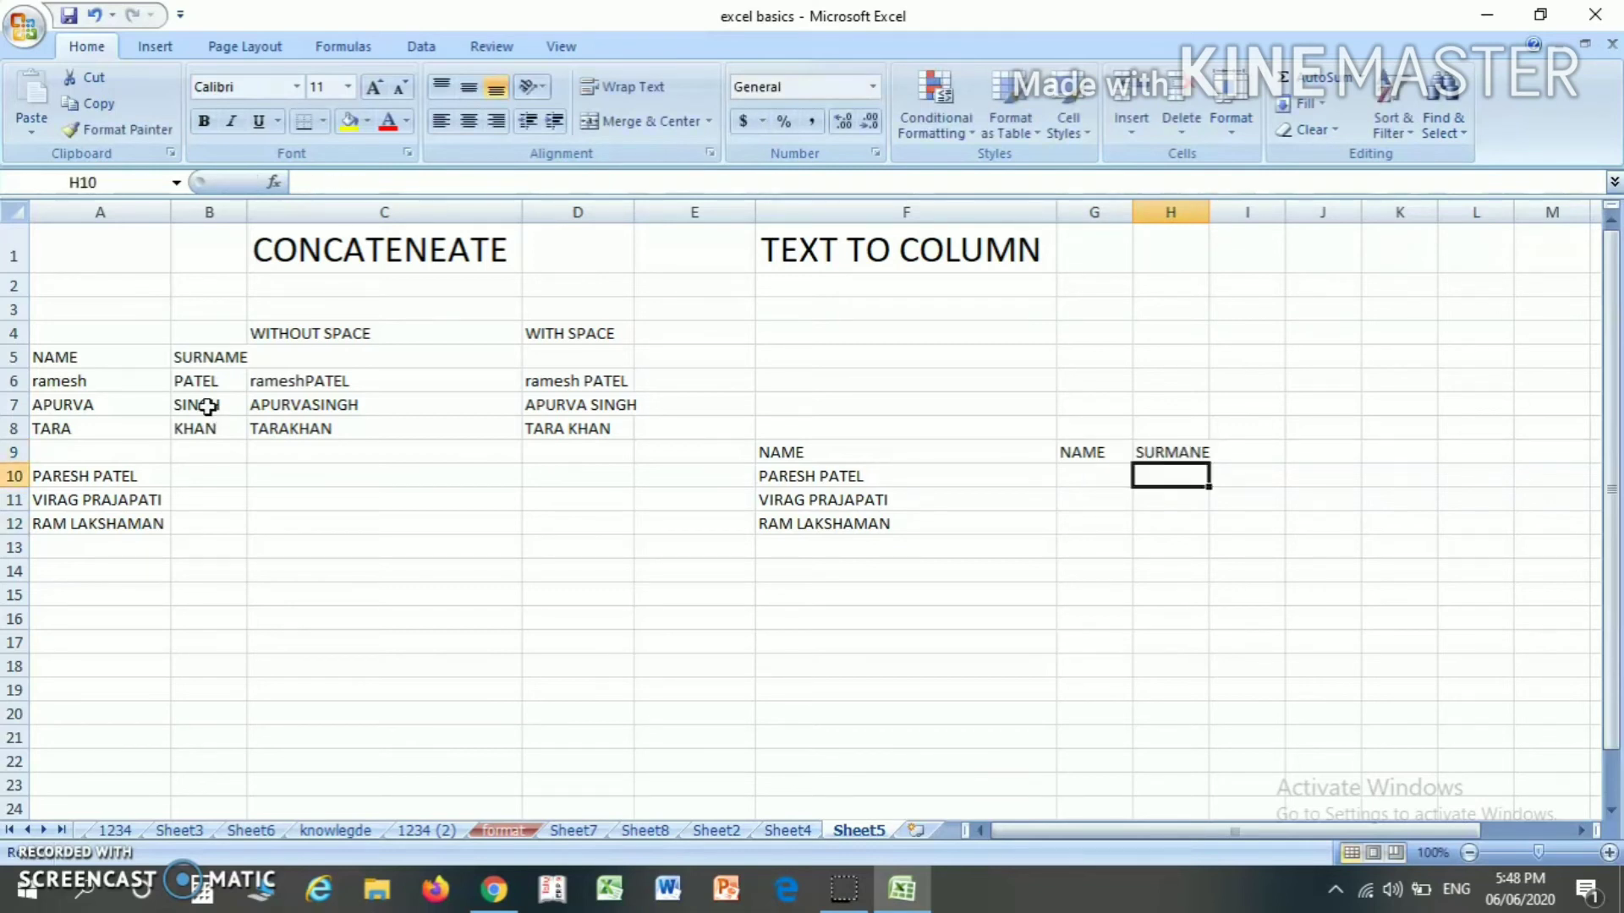
# Examine the first full name in F10, the empty cells beside it and the headings in row 9.
pyautogui.press('Left')
pyautogui.press('Left')
pyautogui.press('Left')
pyautogui.press('Right')
pyautogui.press('Right')
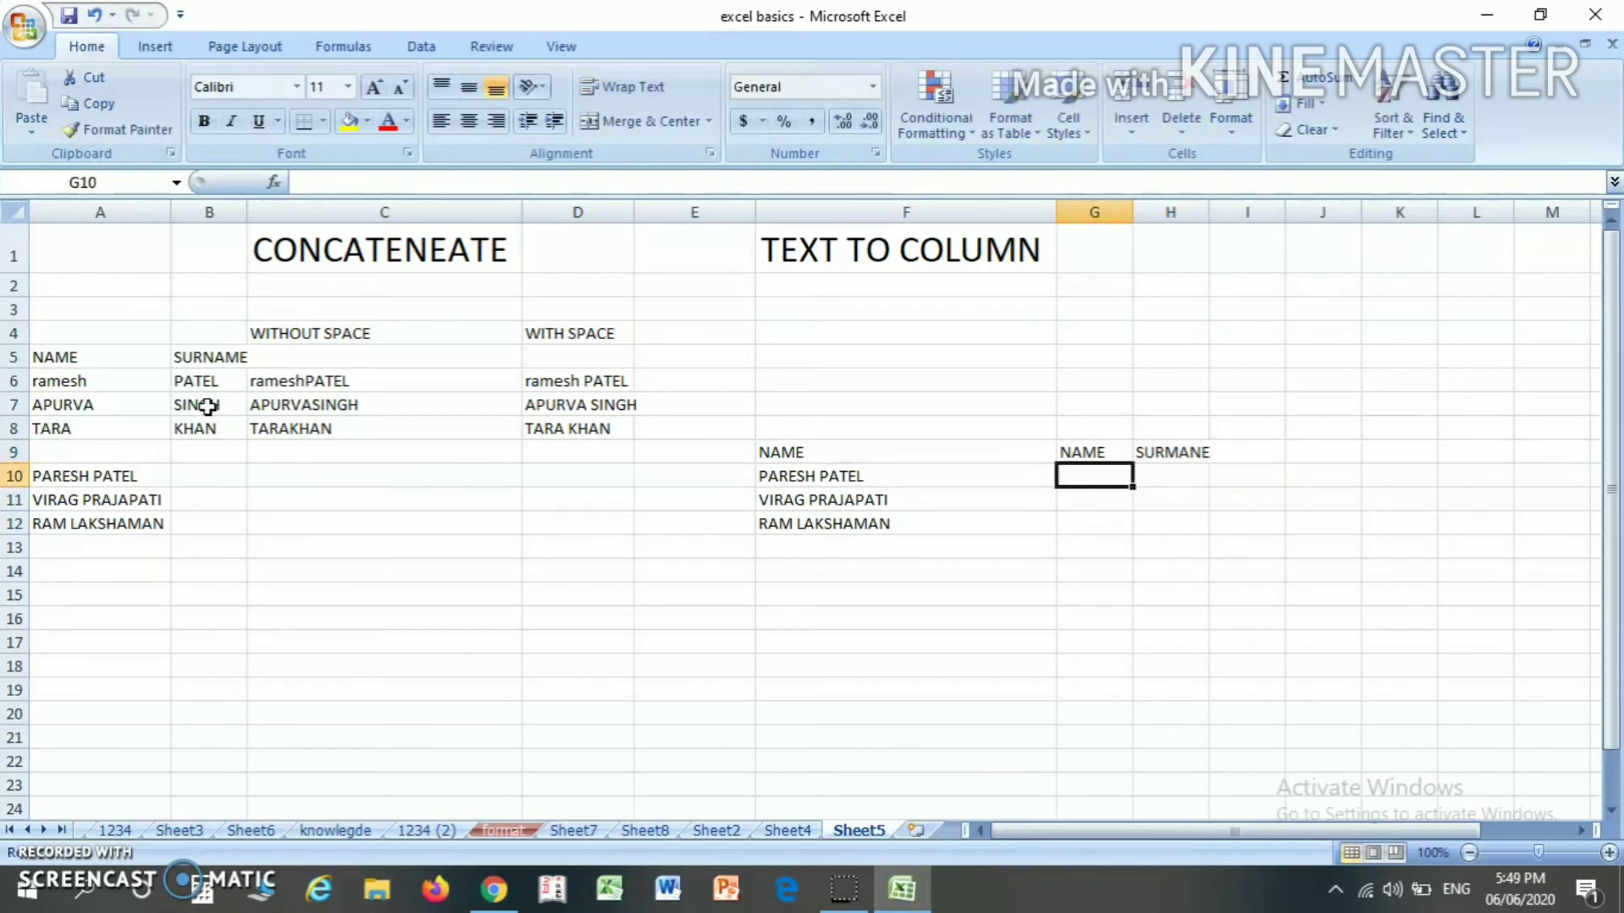
pyautogui.click(825, 477)
pyautogui.press('Up')
pyautogui.press('Right')
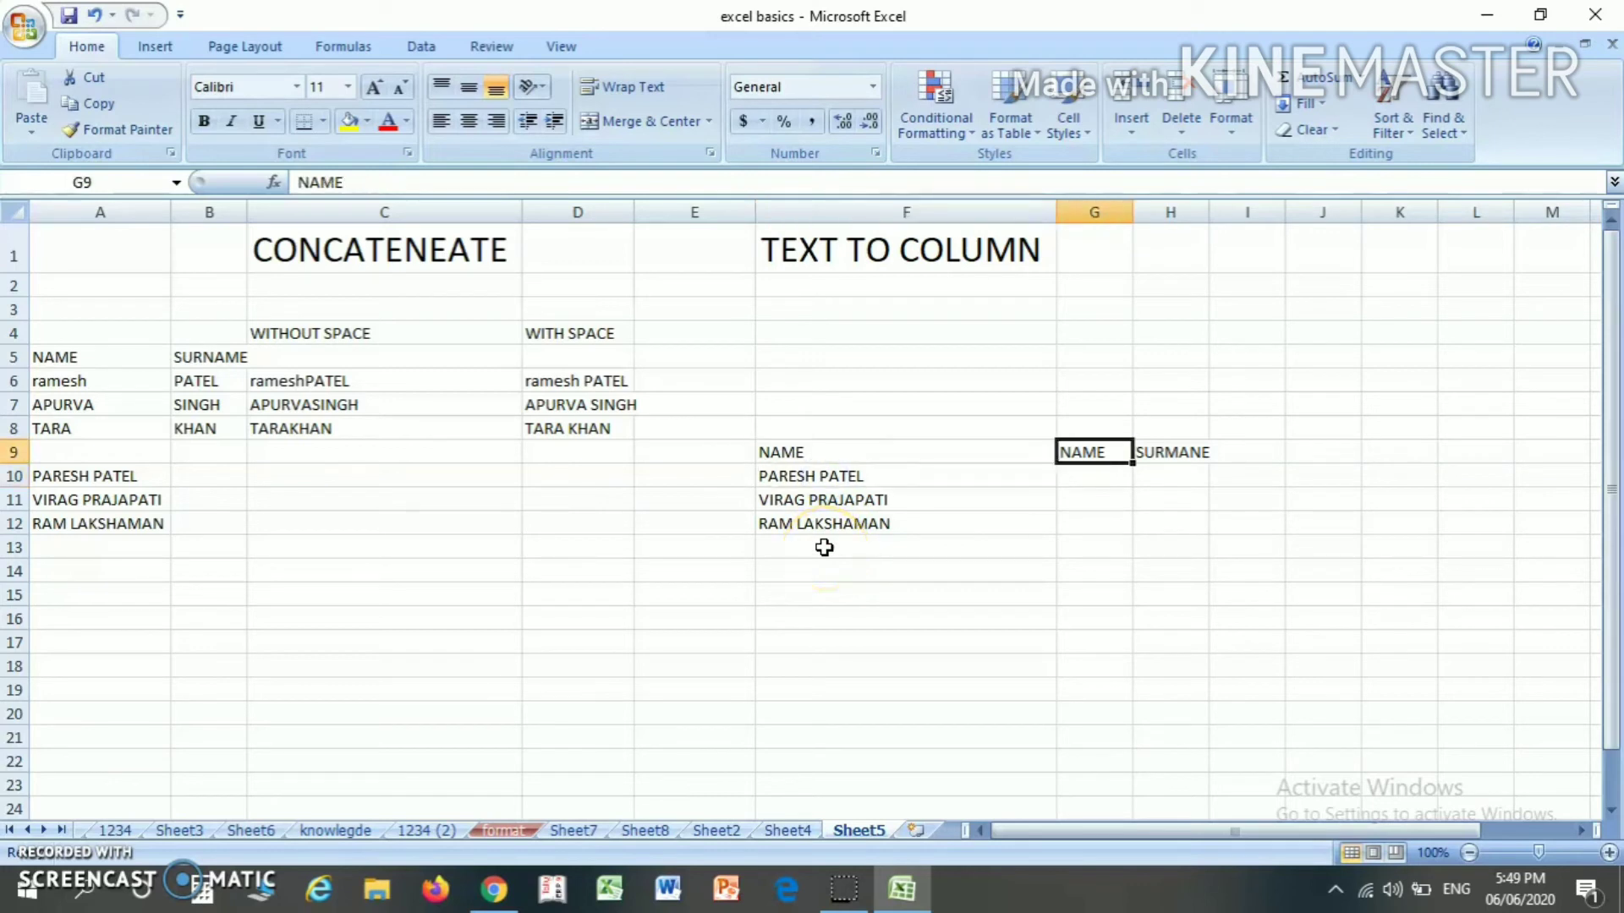
# Extend the heading in F9 to NAME SURMANE.
pyautogui.press('Left')
pyautogui.press('F2')
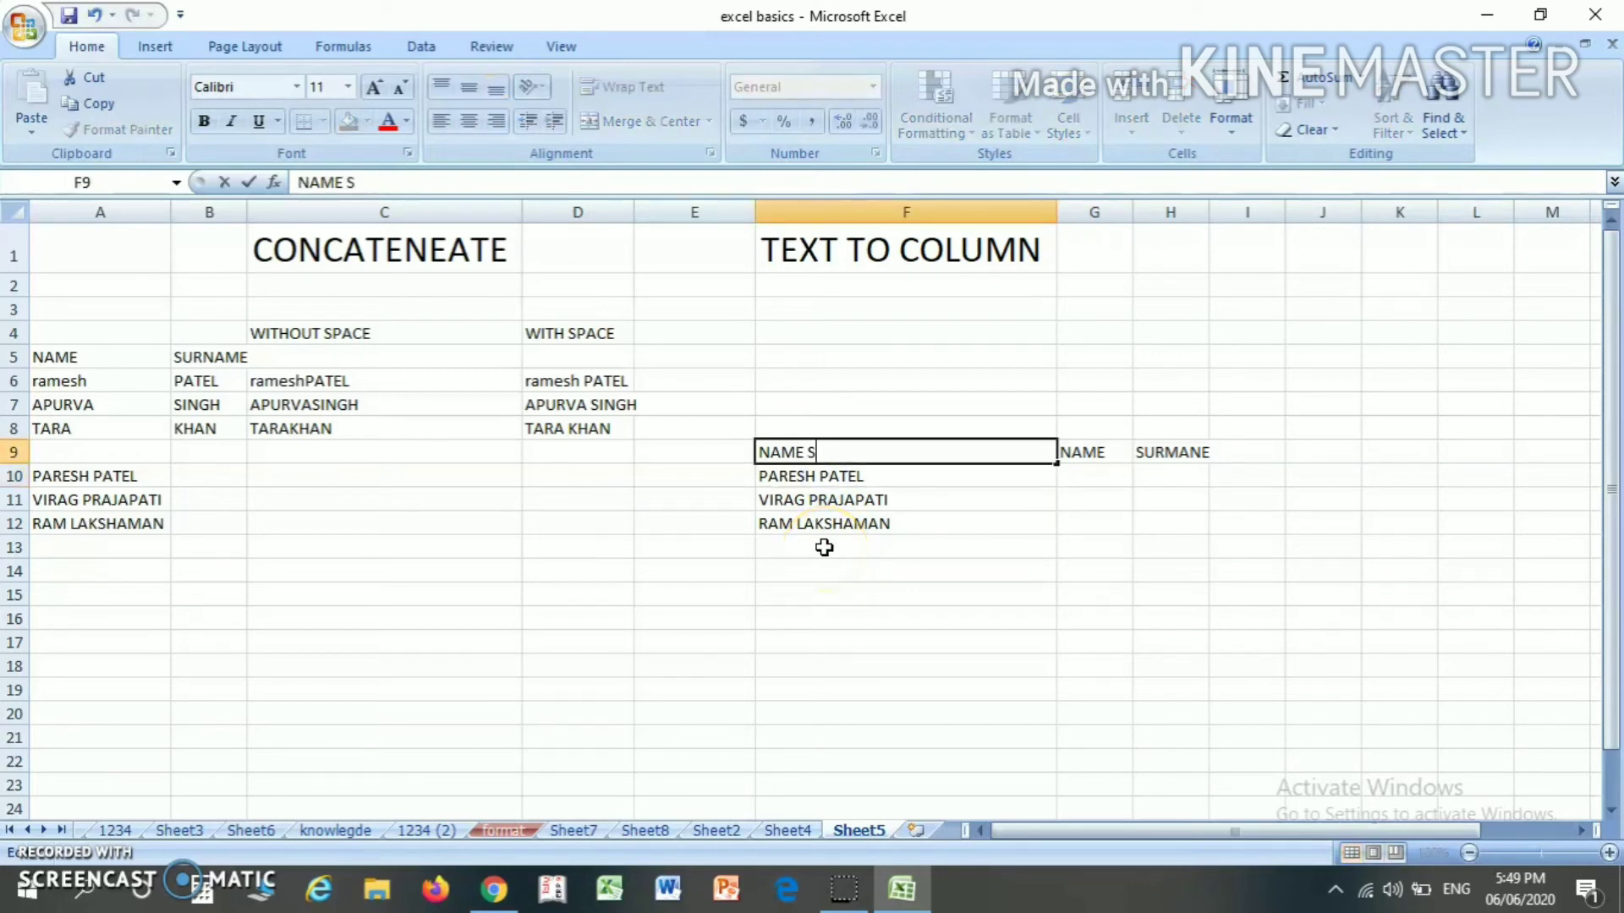
pyautogui.press('Tab')
# Clear the separate NAME and SURMANE headings from G9:H9.
pyautogui.hotkey('shift', 'Down')
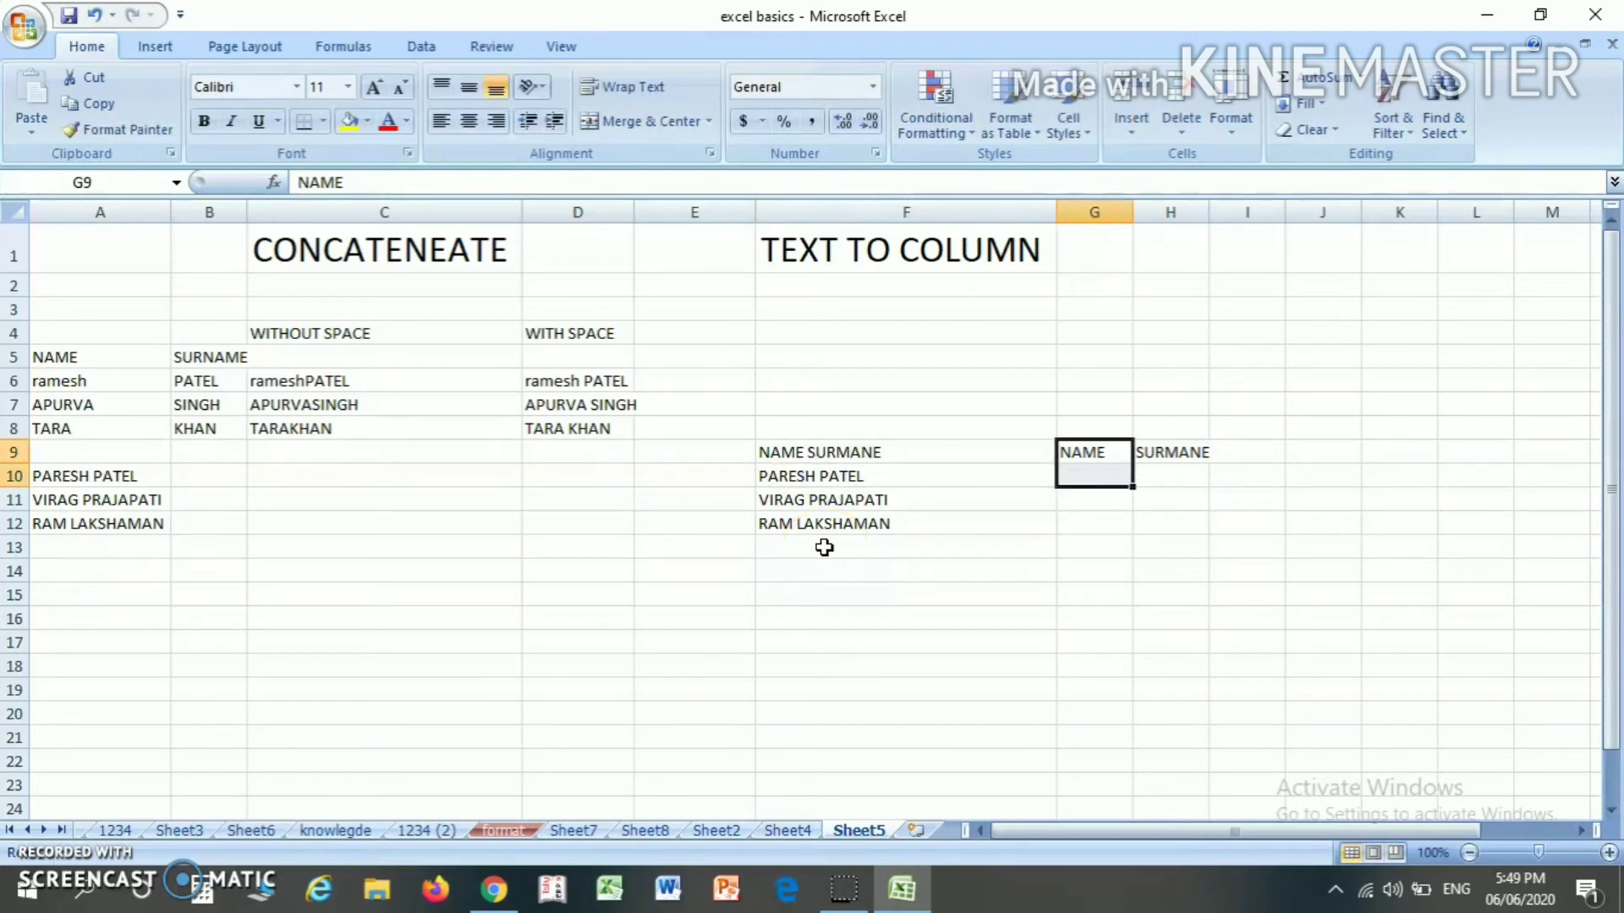
pyautogui.hotkey('shift', 'Right')
pyautogui.press('Delete')
pyautogui.press('Left')
pyautogui.press('Left')
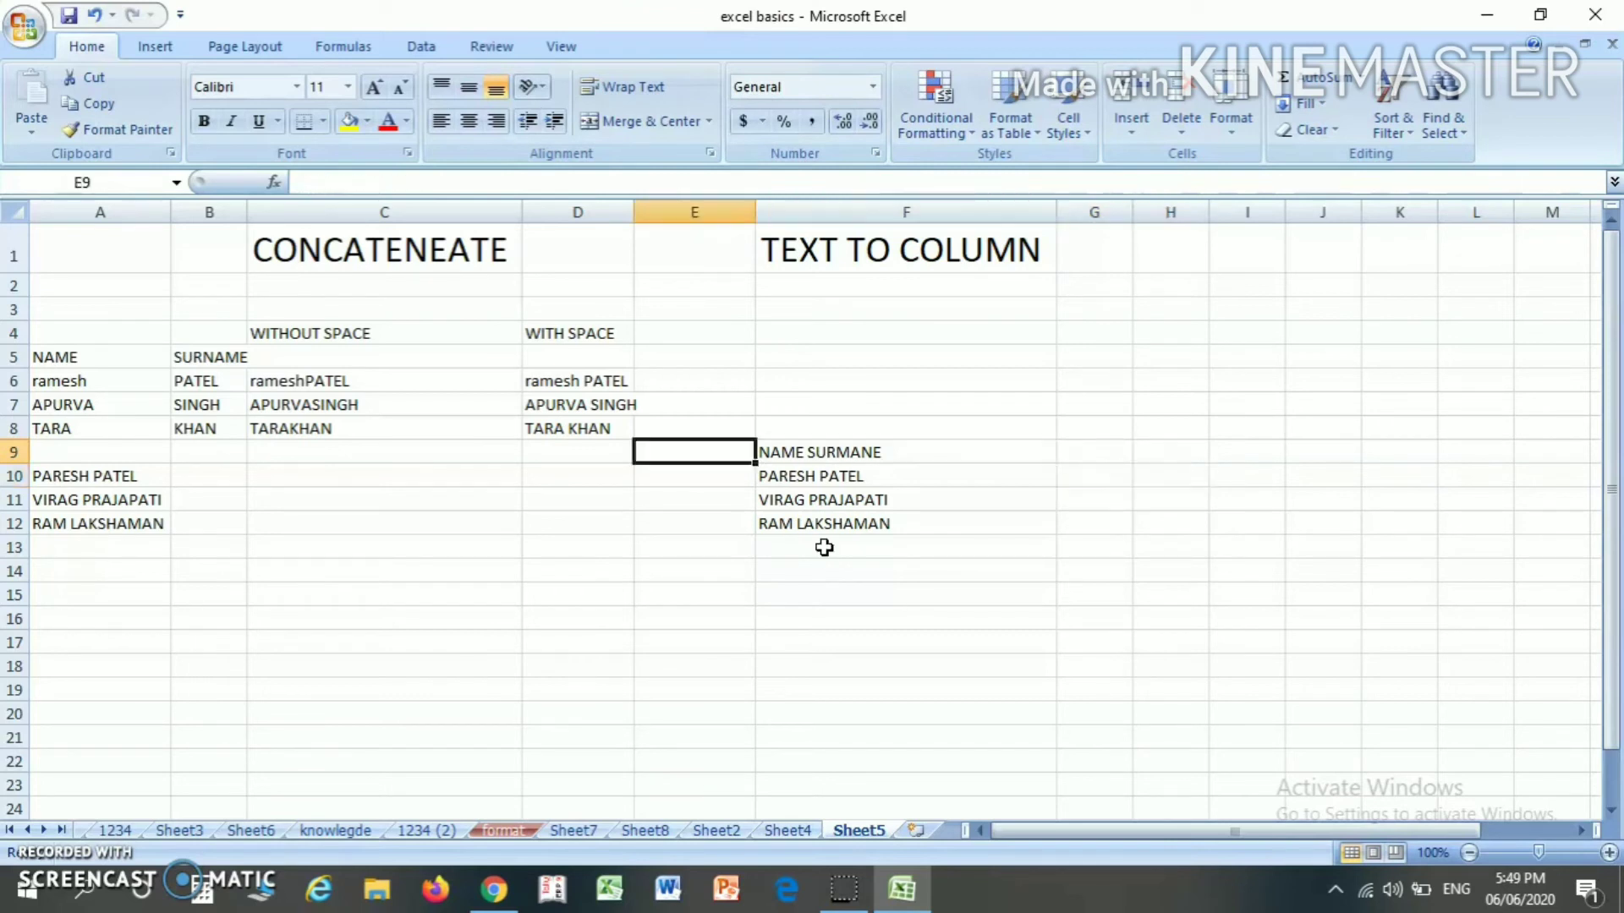
# Start Text to Columns on F9:F12 and keep Delimited as the original data type.
pyautogui.press('Right')
pyautogui.hotkey('shift', 'Down')
pyautogui.hotkey('shift', 'Down')
pyautogui.hotkey('shift', 'Down')
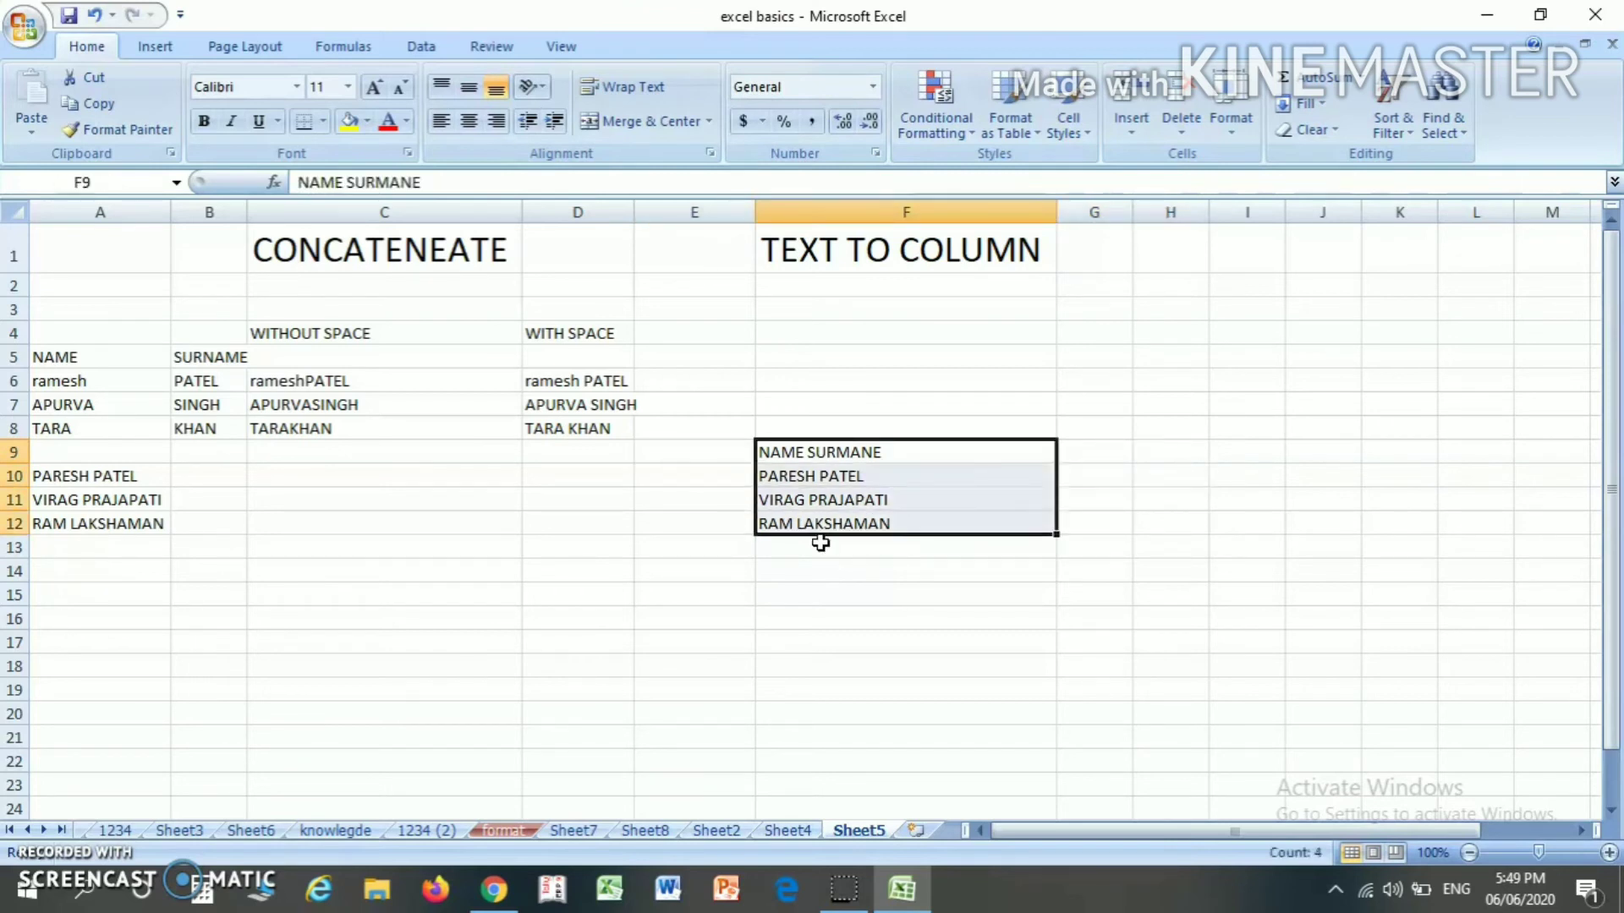
pyautogui.click(423, 47)
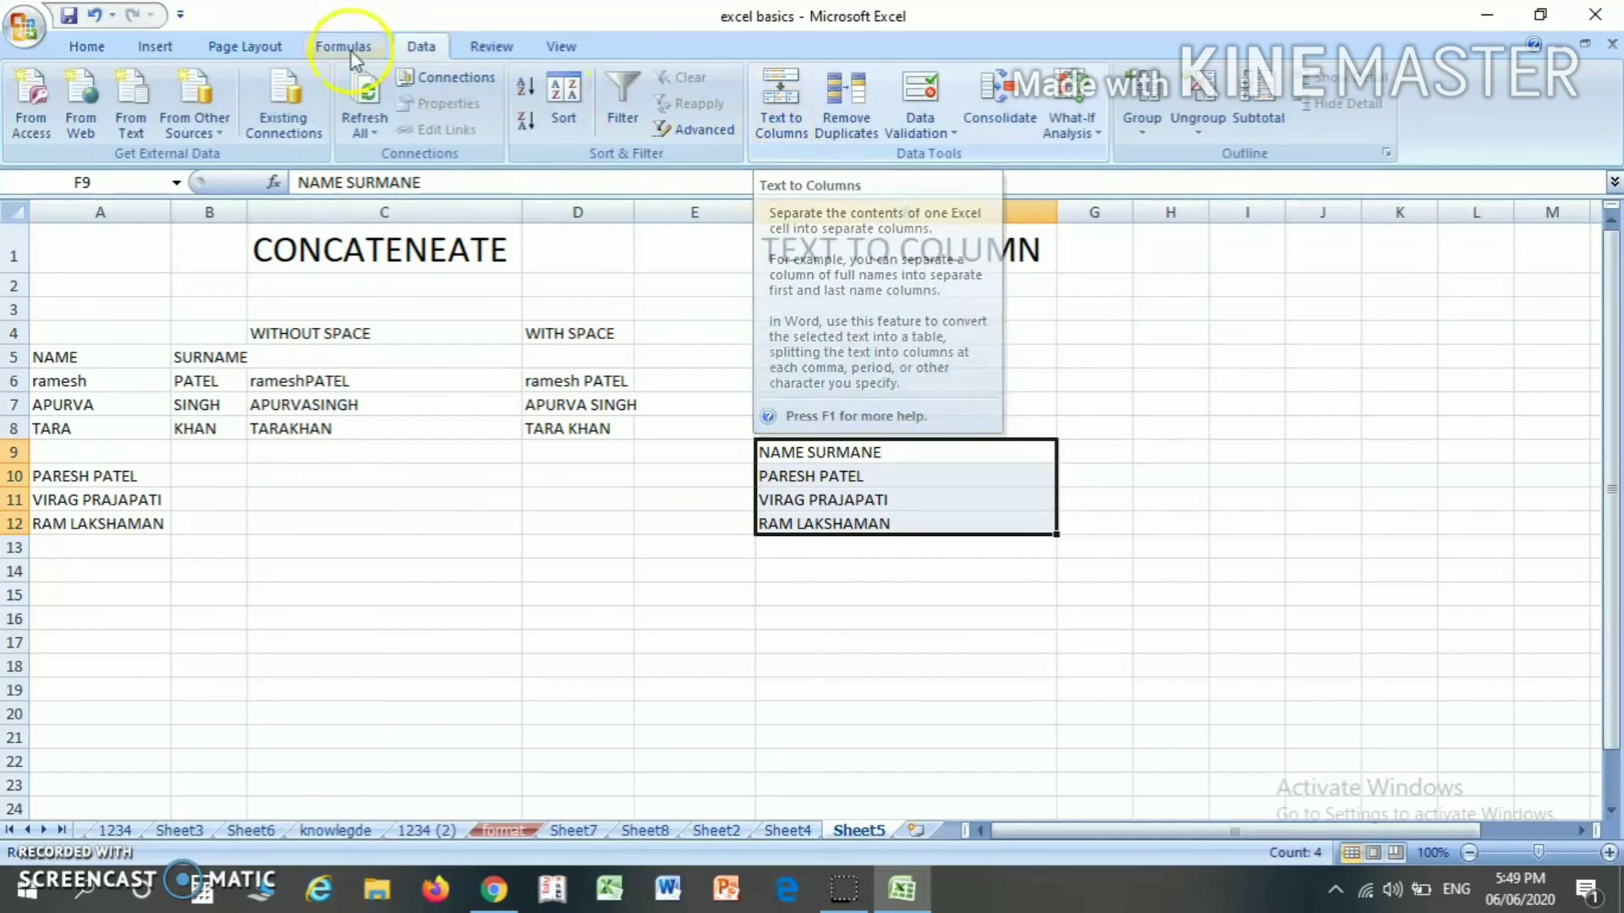
pyautogui.click(782, 126)
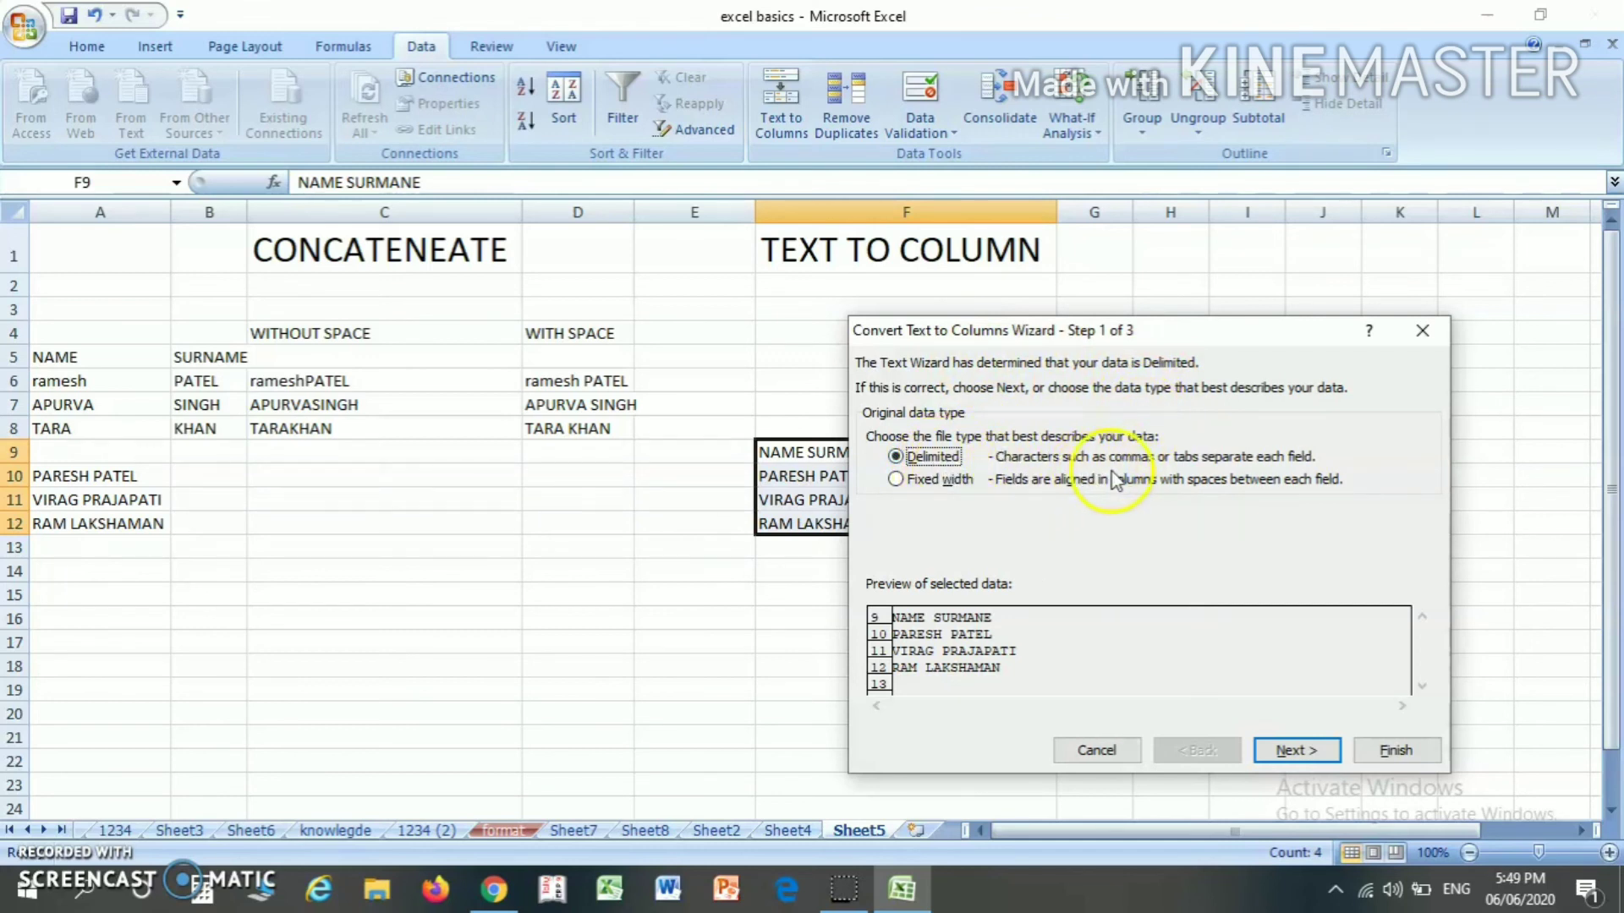
pyautogui.click(1295, 754)
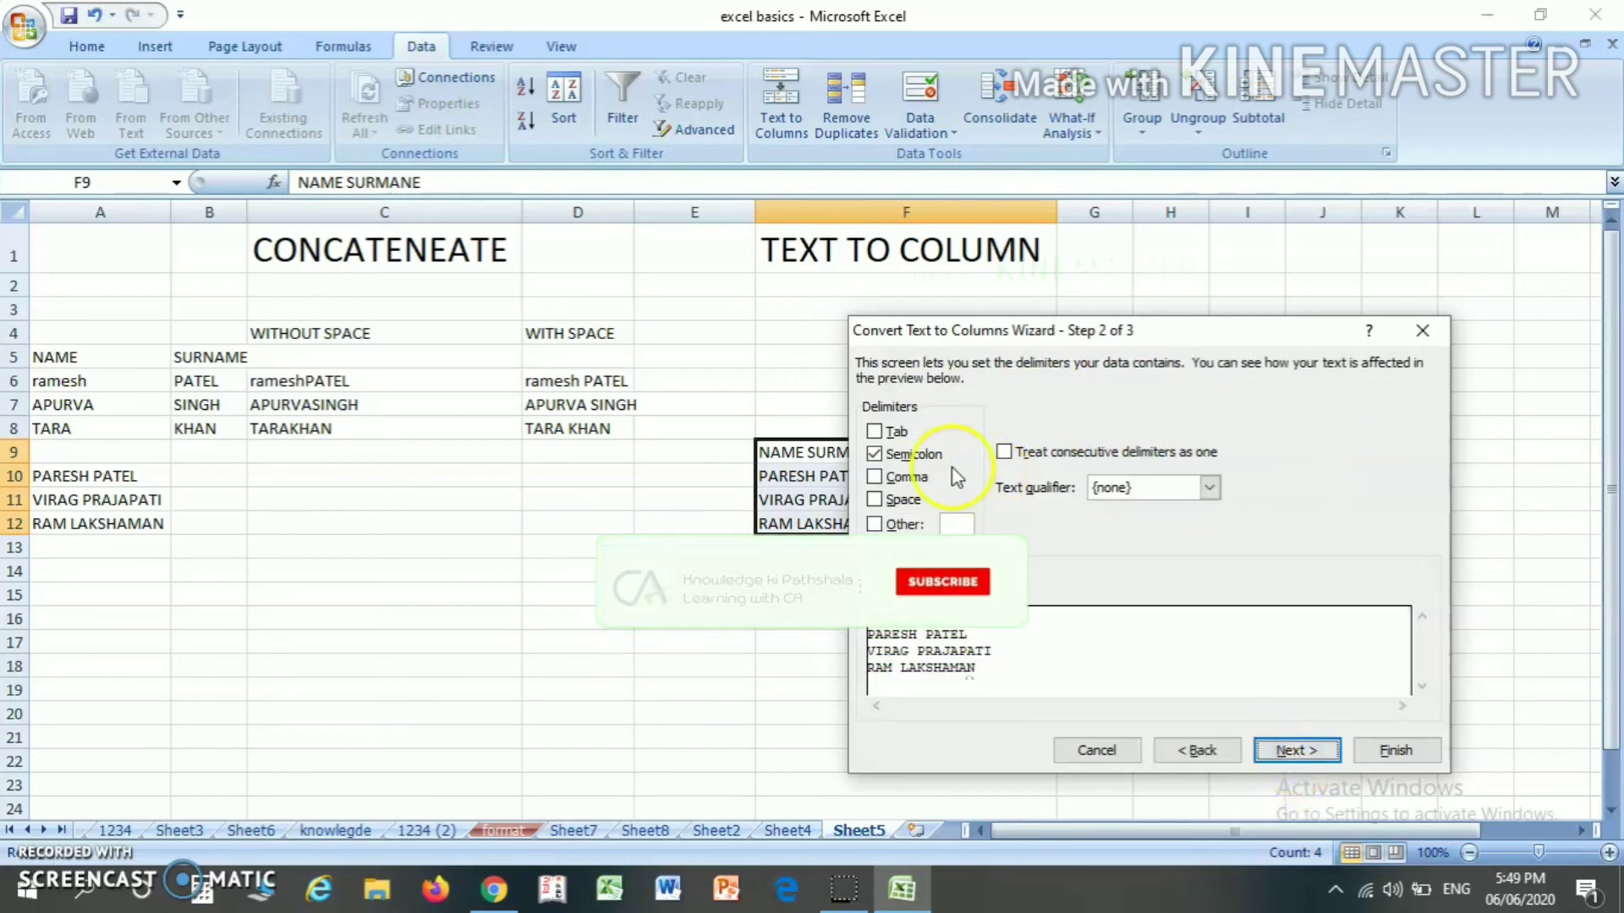
# Split the text using Space instead of Semicolon as the delimiter, with General format and destination $F$9.
pyautogui.click(876, 500)
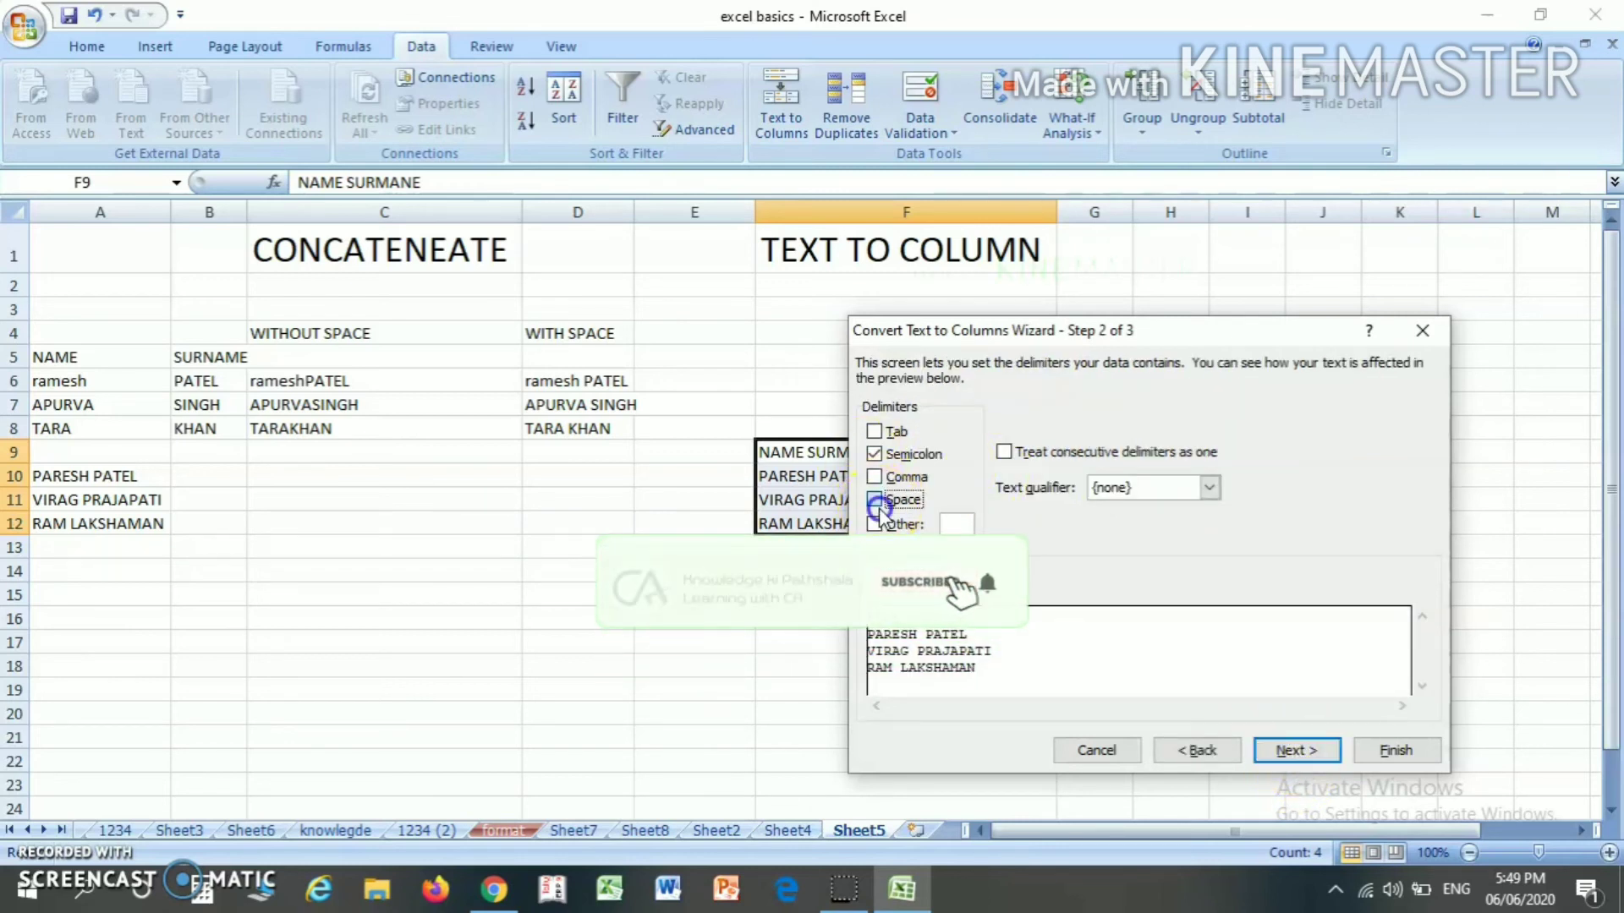
pyautogui.click(878, 454)
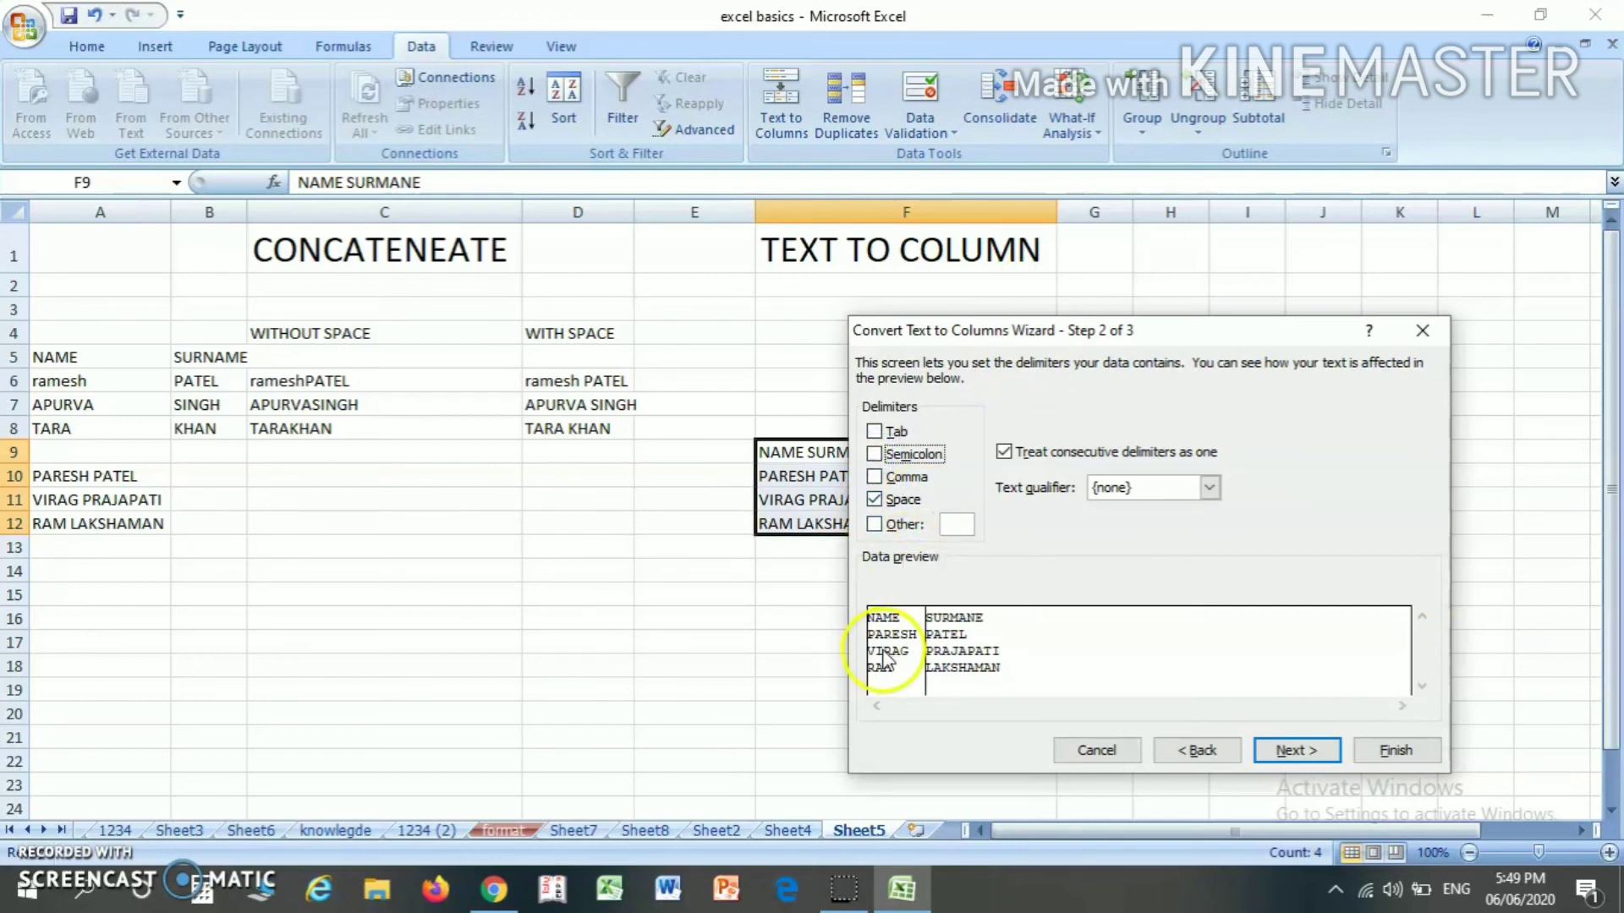
pyautogui.click(1284, 753)
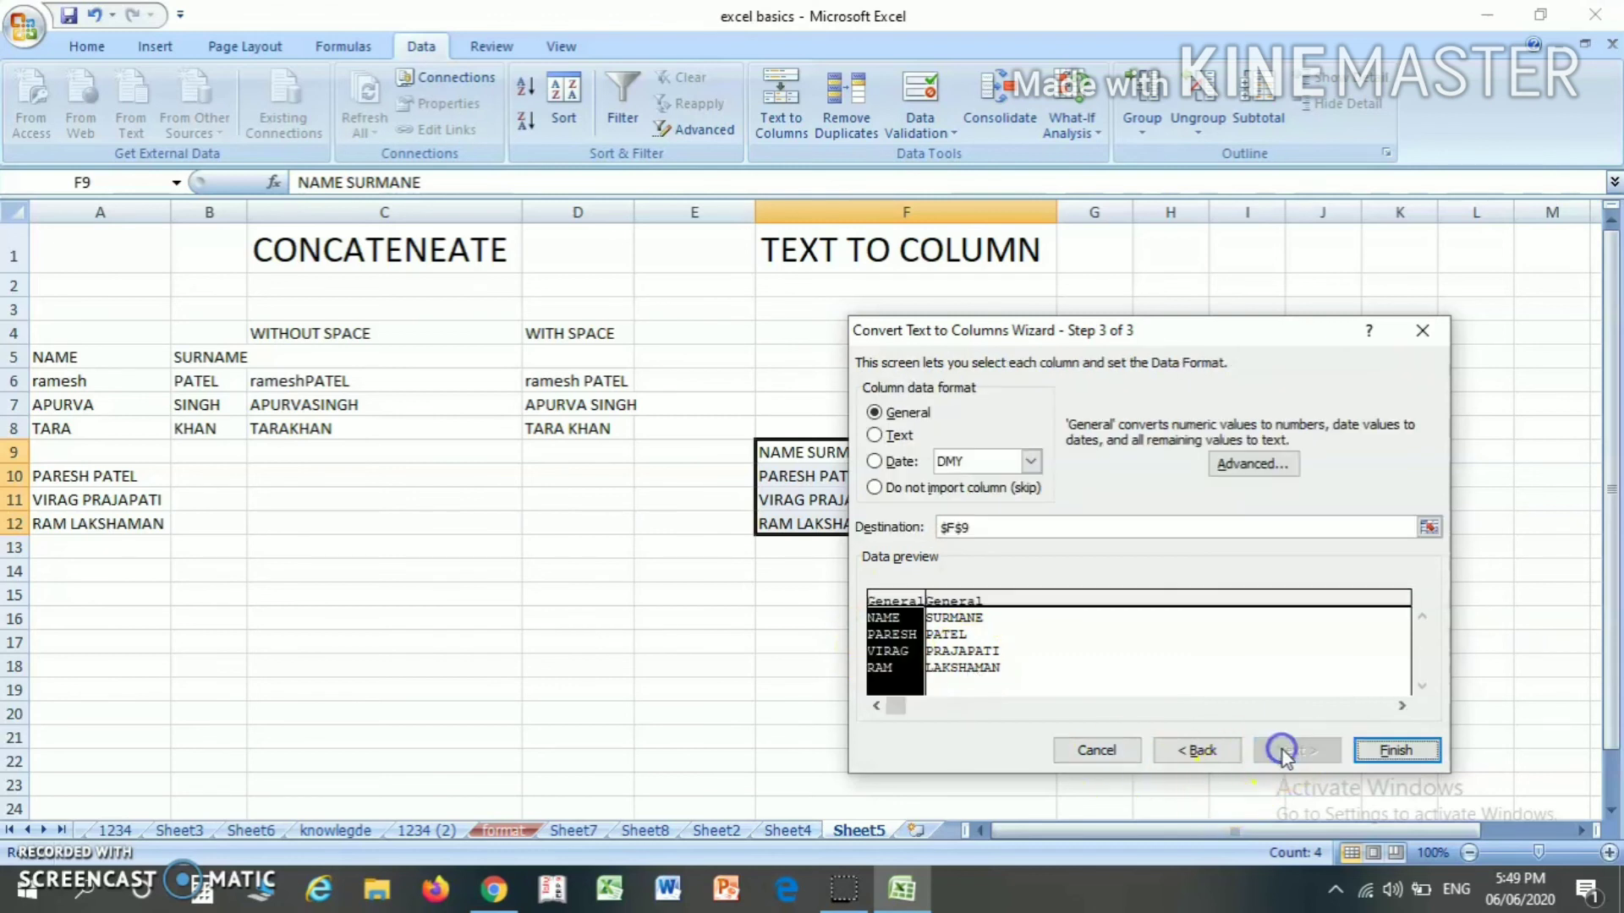
pyautogui.click(1385, 752)
# Review the split names in column F and surnames in column G with their headings in row 9.
pyautogui.click(922, 478)
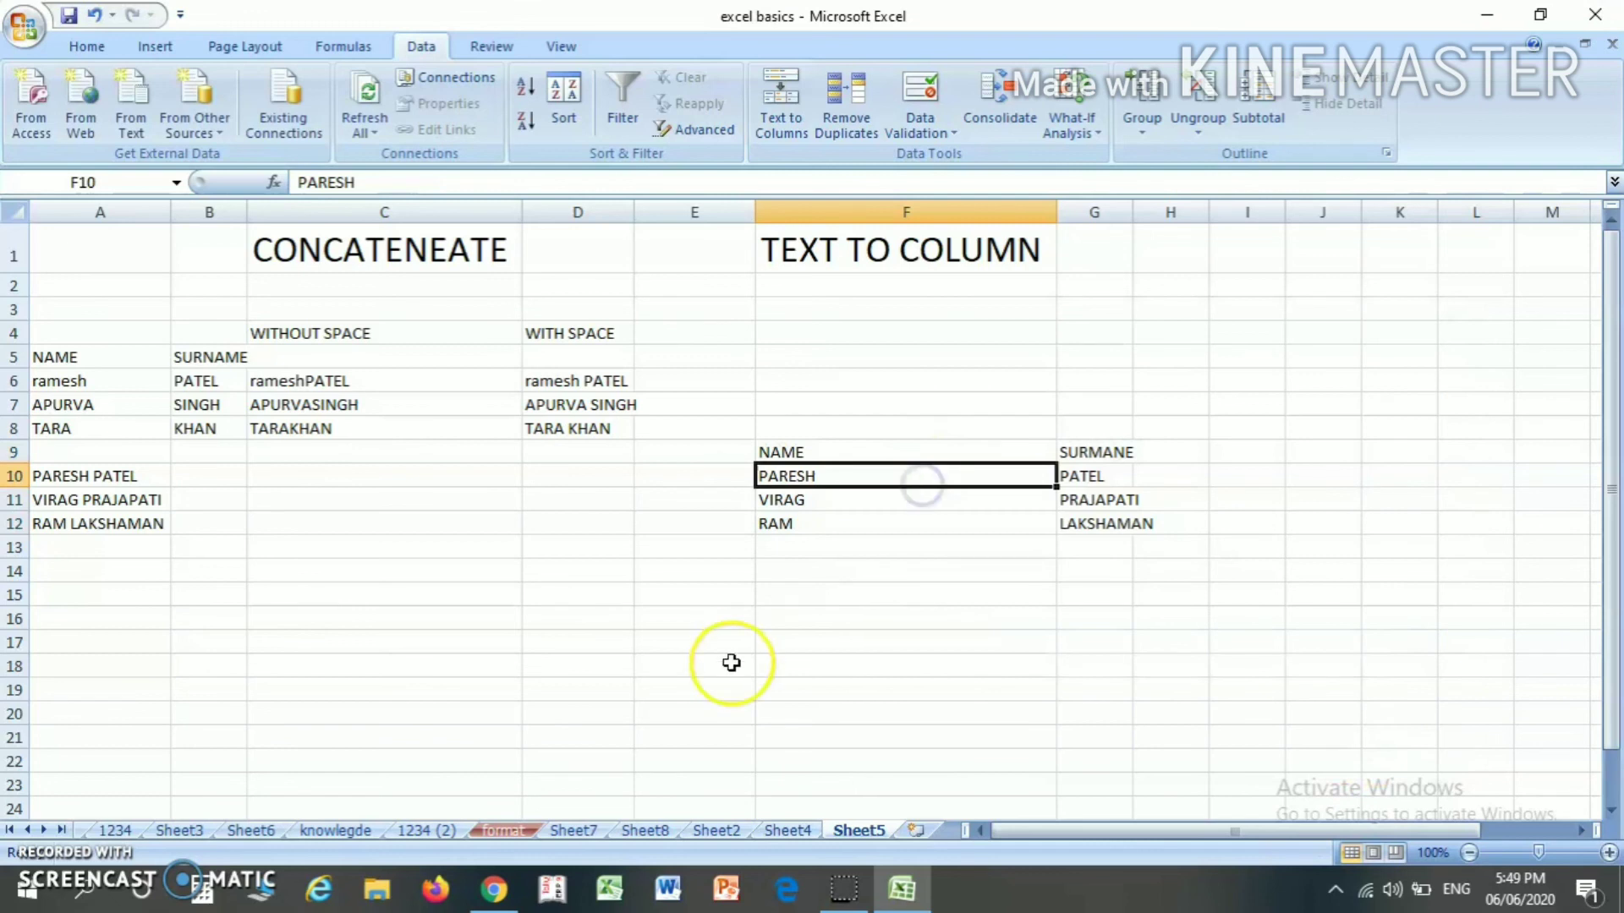
pyautogui.press('Up')
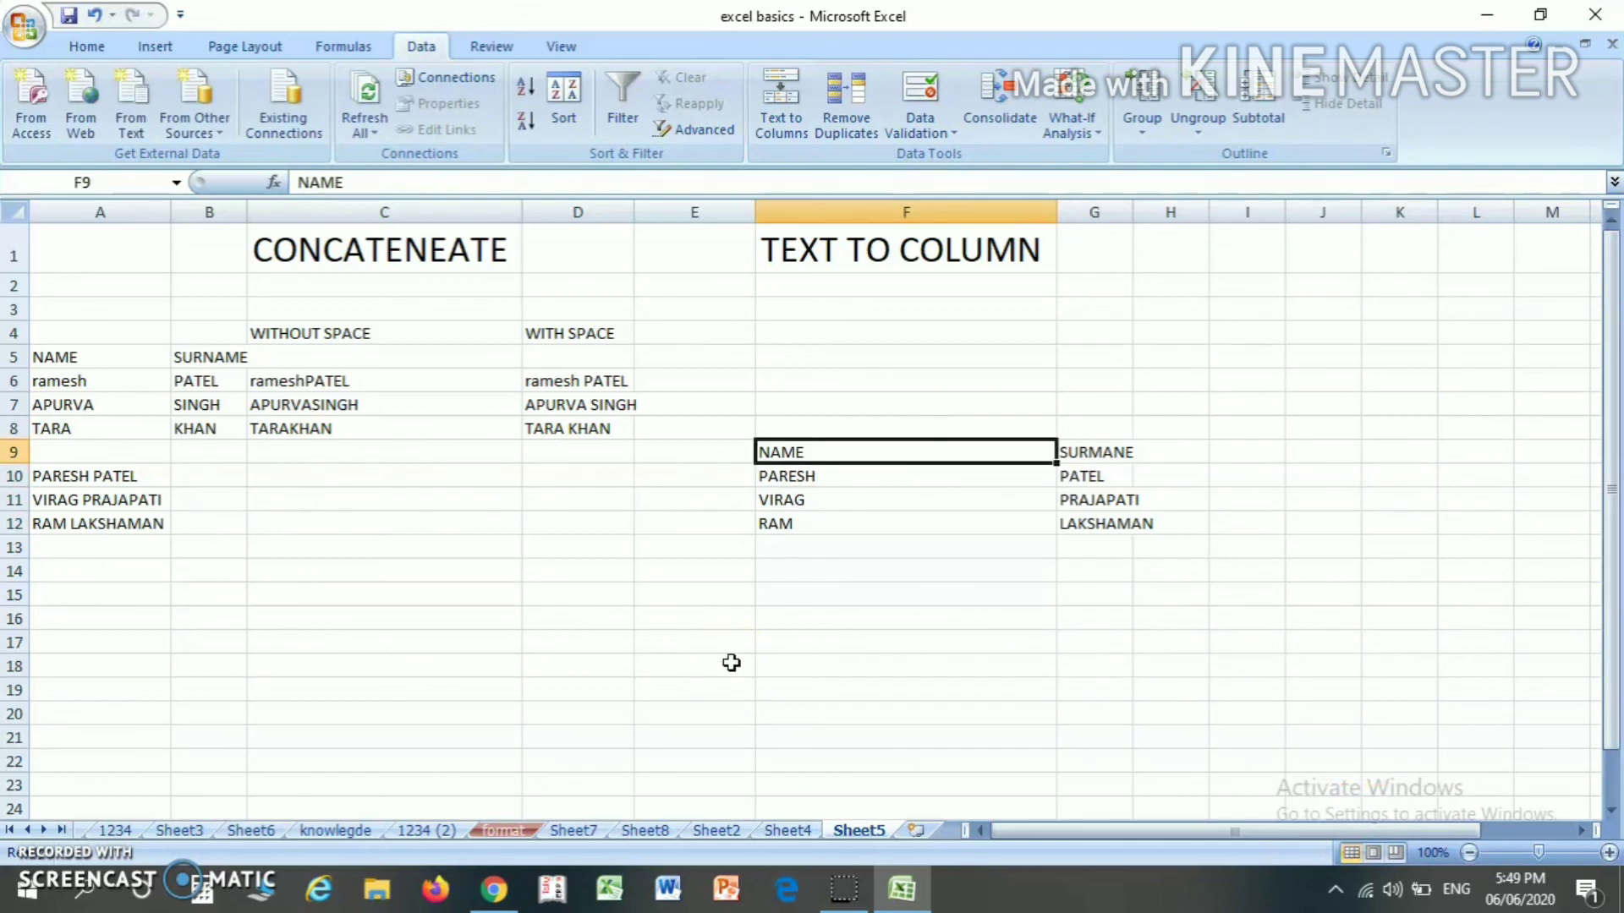
pyautogui.press('Right')
pyautogui.press('Left')
pyautogui.press('Right')
pyautogui.press('Down')
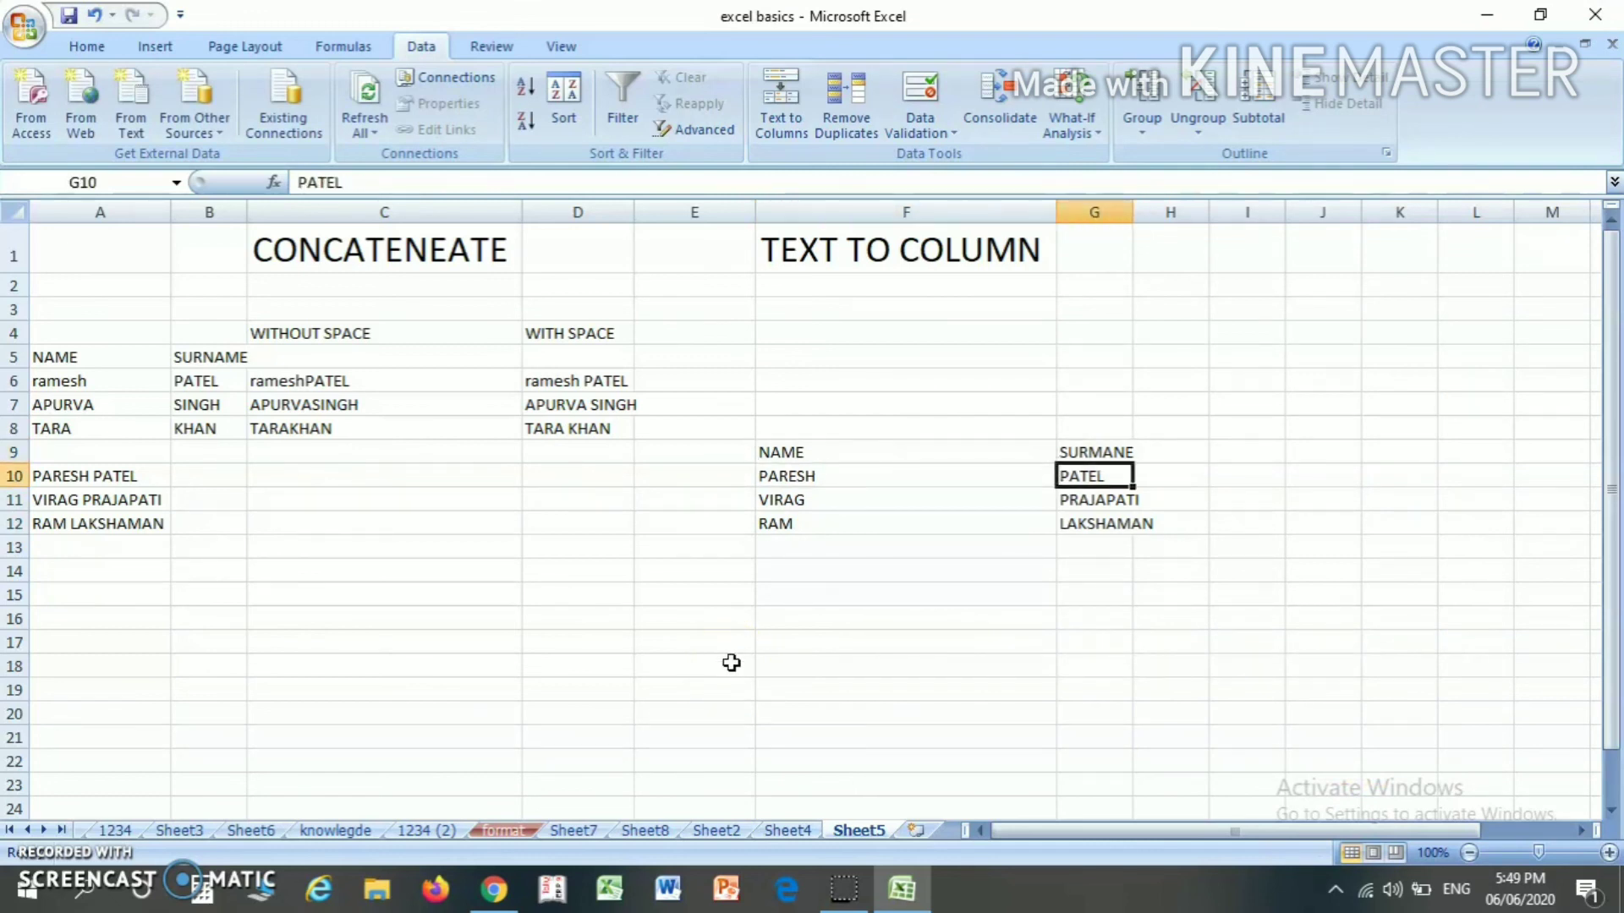
# Check the first names in F10:F12 and the headings in F9:G9 of the Text to Columns result.
pyautogui.press('Left')
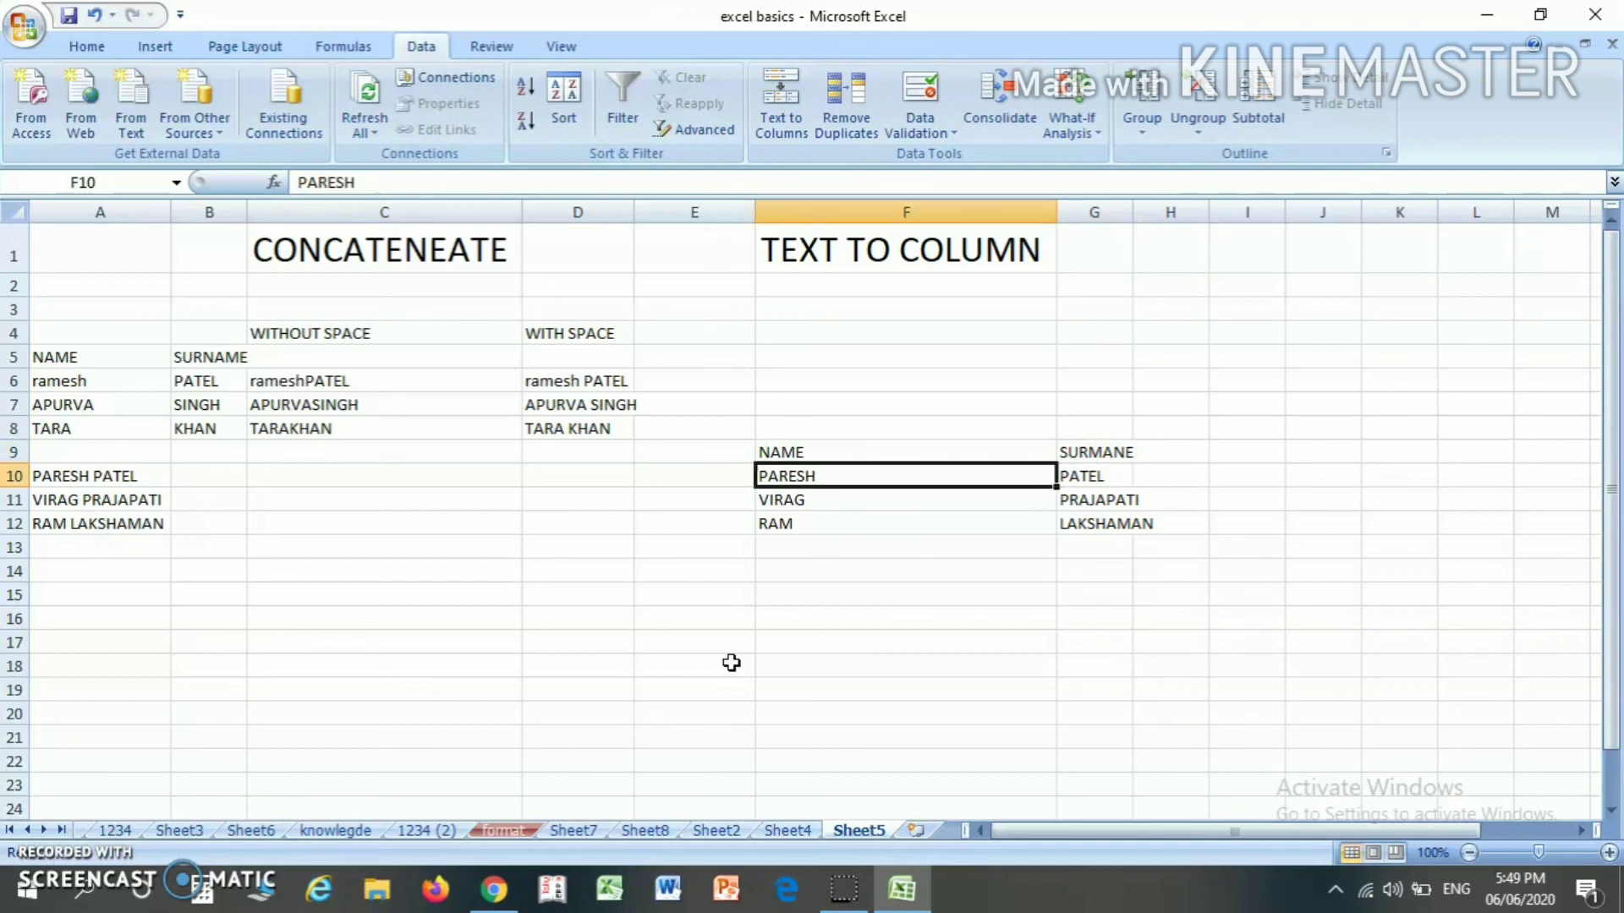
pyautogui.press('Down')
pyautogui.press('Down')
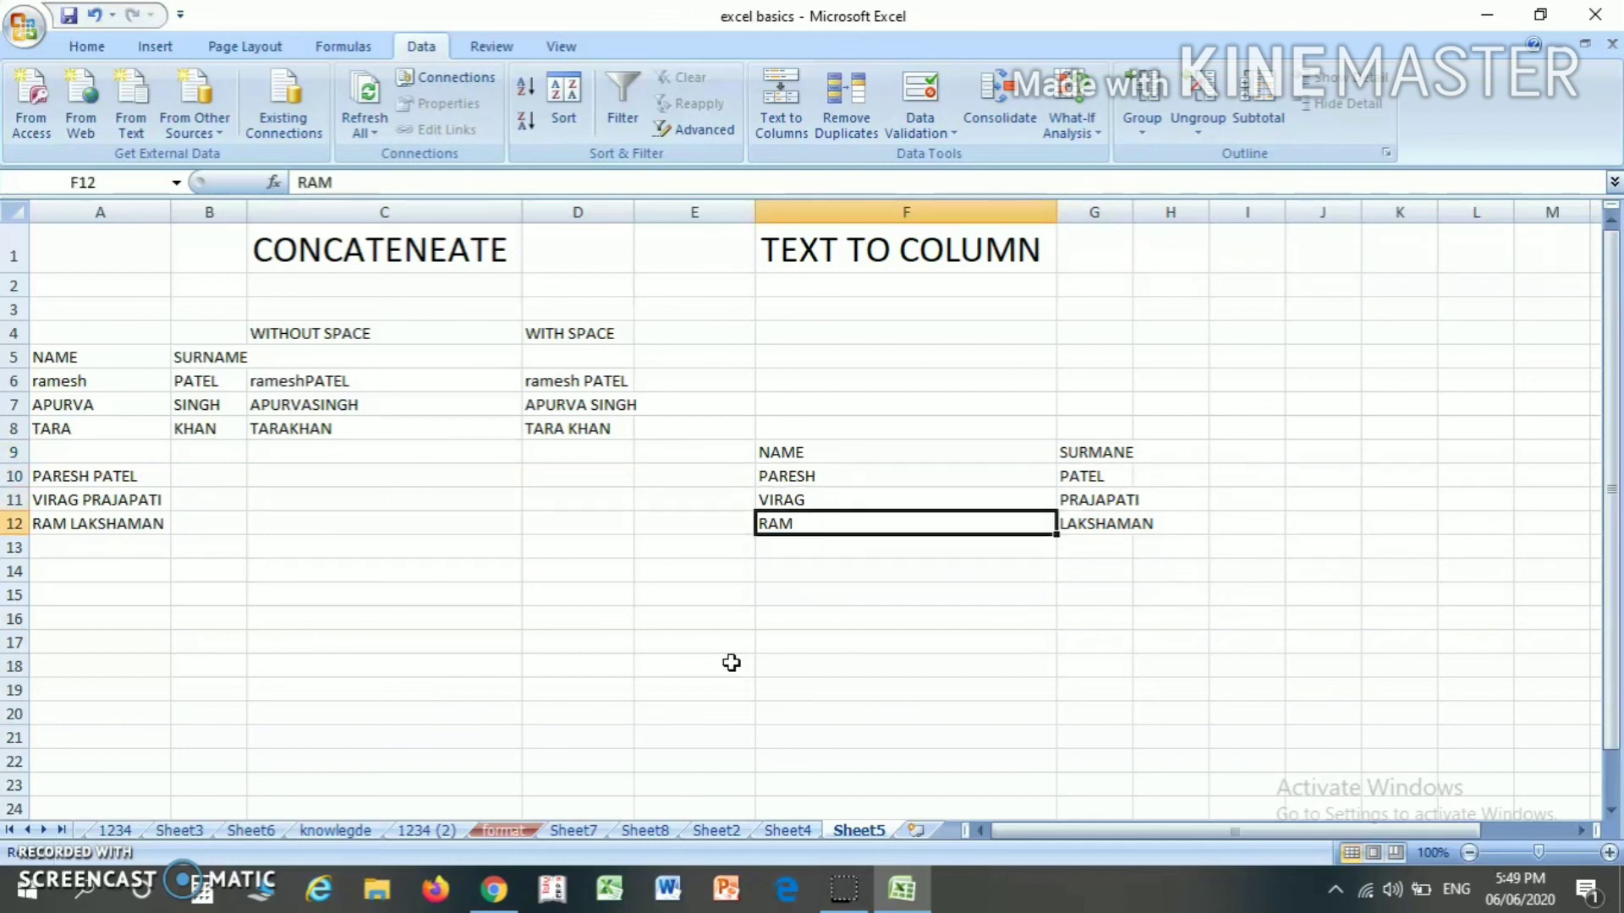
pyautogui.press('Up')
pyautogui.press('Up')
pyautogui.press('Up')
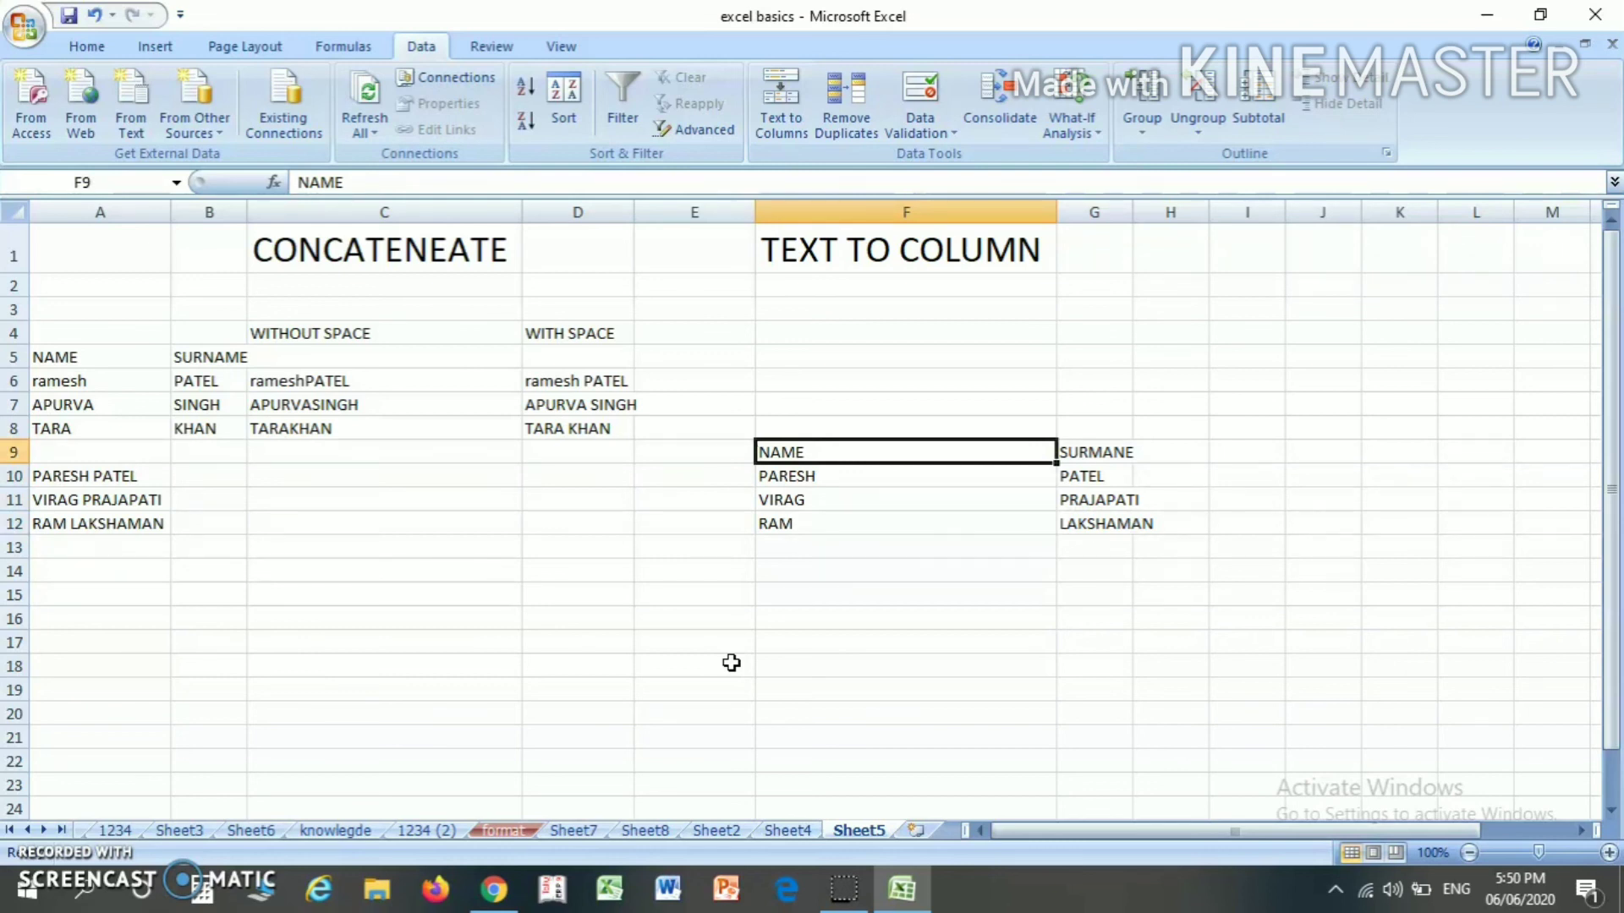
pyautogui.press('Right')
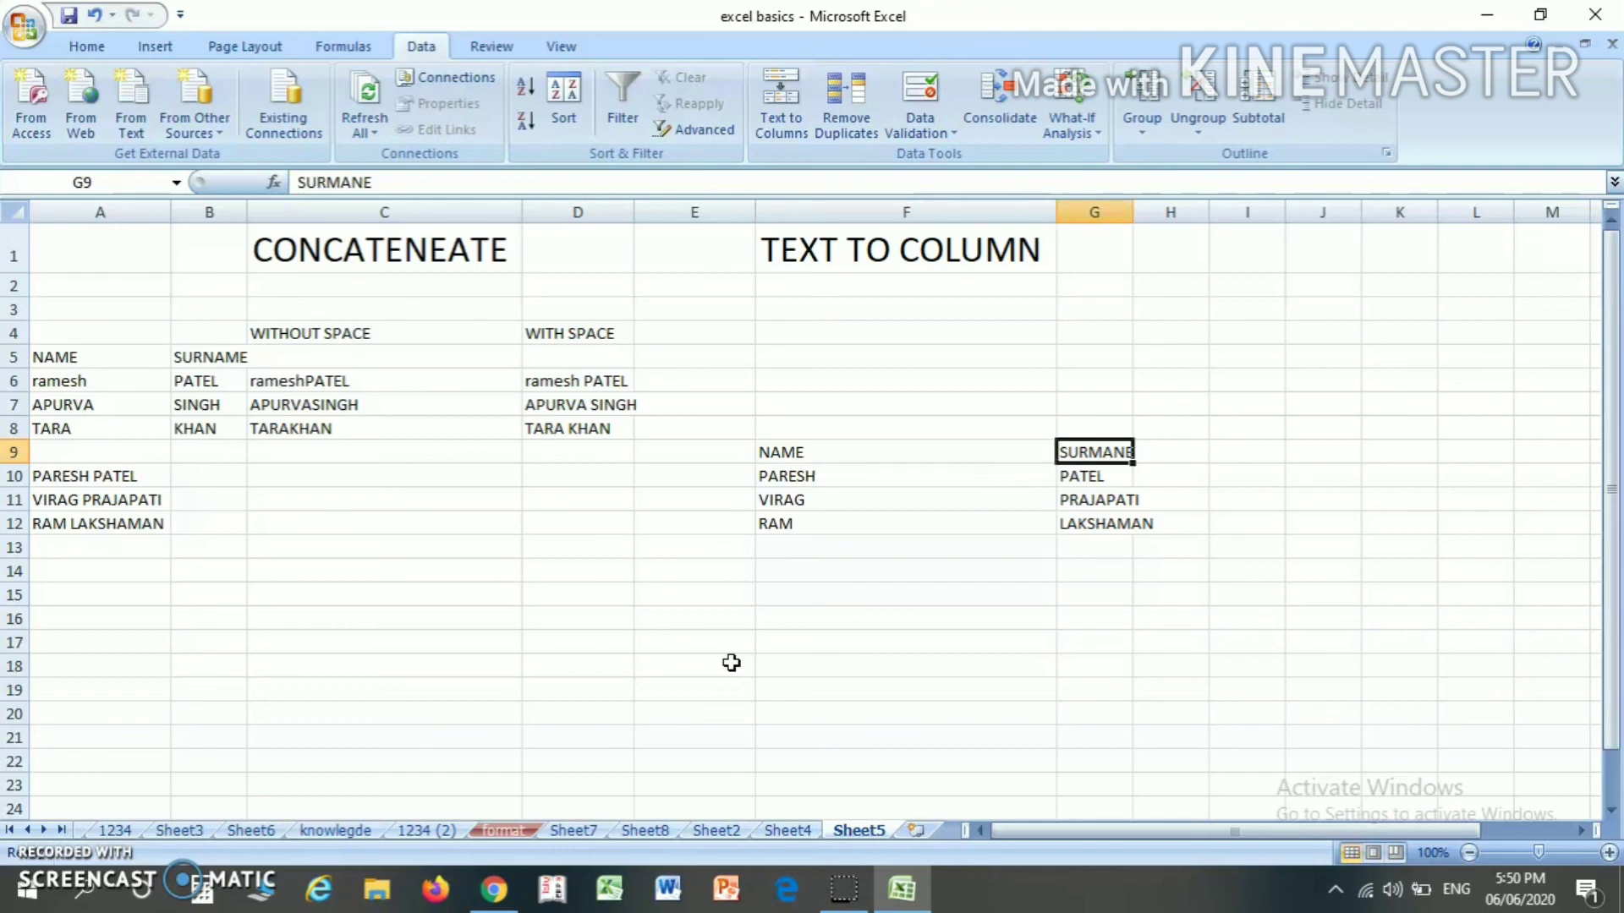
pyautogui.press('Left')
pyautogui.press('Left')
pyautogui.press('Left')
pyautogui.press('Left')
pyautogui.press('Left')
pyautogui.press('Left')
pyautogui.press('Down')
pyautogui.press('Down')
pyautogui.press('Down')
pyautogui.press('Down')
pyautogui.press('Down')
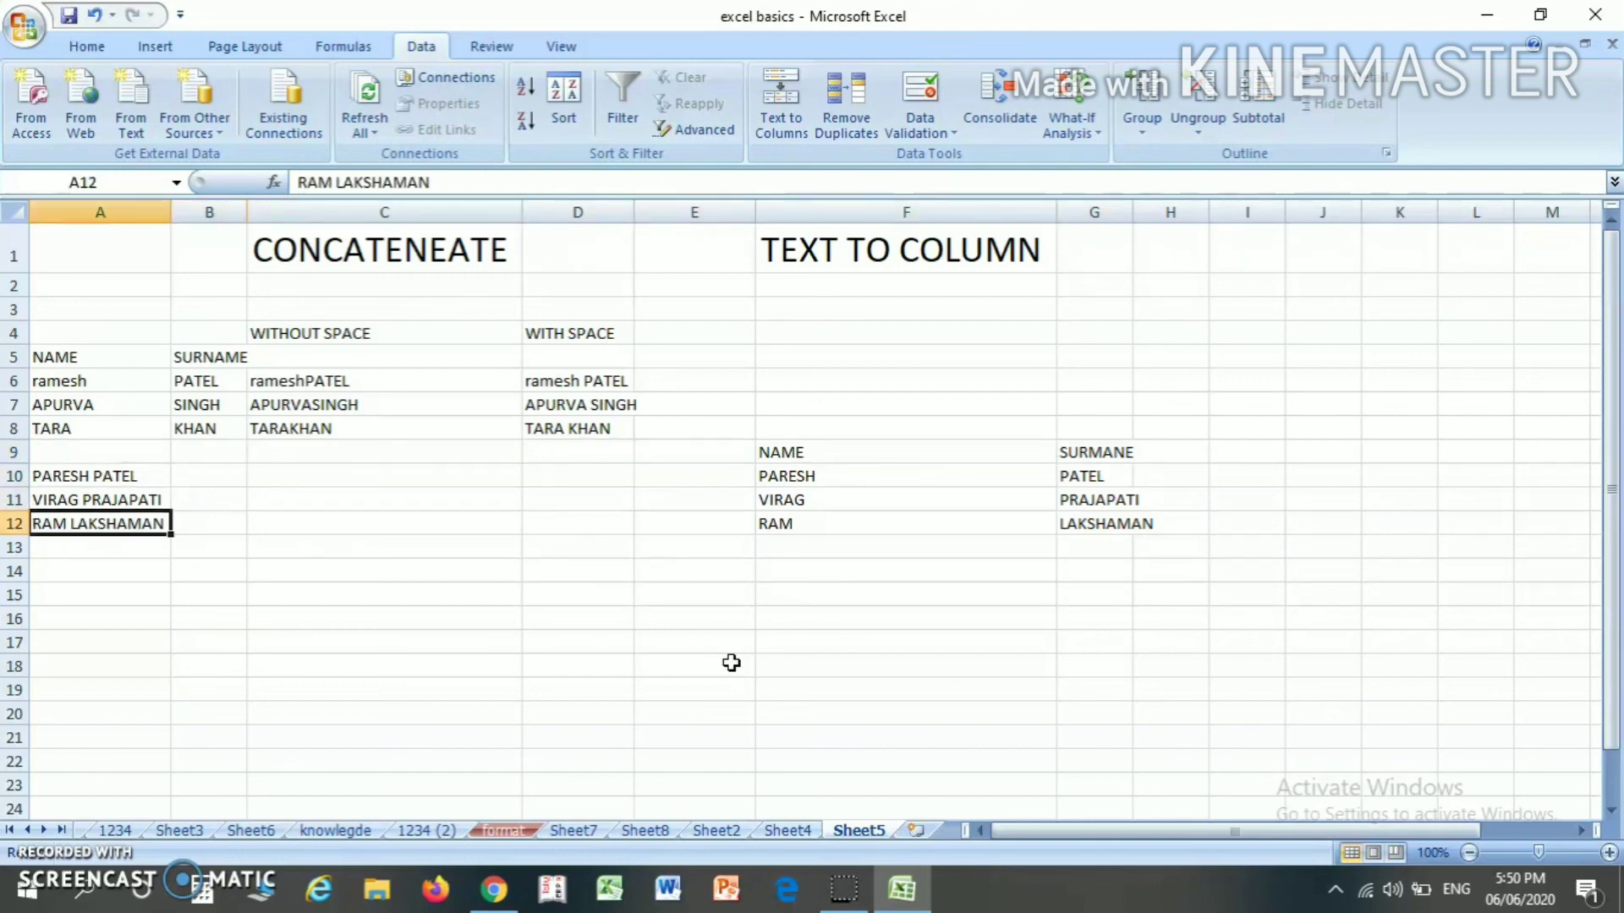
pyautogui.press('Up')
pyautogui.press('Up')
pyautogui.press('Up')
pyautogui.press('Up')
pyautogui.press('Up')
pyautogui.press('Up')
pyautogui.press('Up')
pyautogui.press('Up')
pyautogui.press('Up')
pyautogui.press('Up')
pyautogui.press('Up')
pyautogui.press('Up')
pyautogui.press('Up')
pyautogui.press('Right')
pyautogui.press('Right')
pyautogui.press('Right')
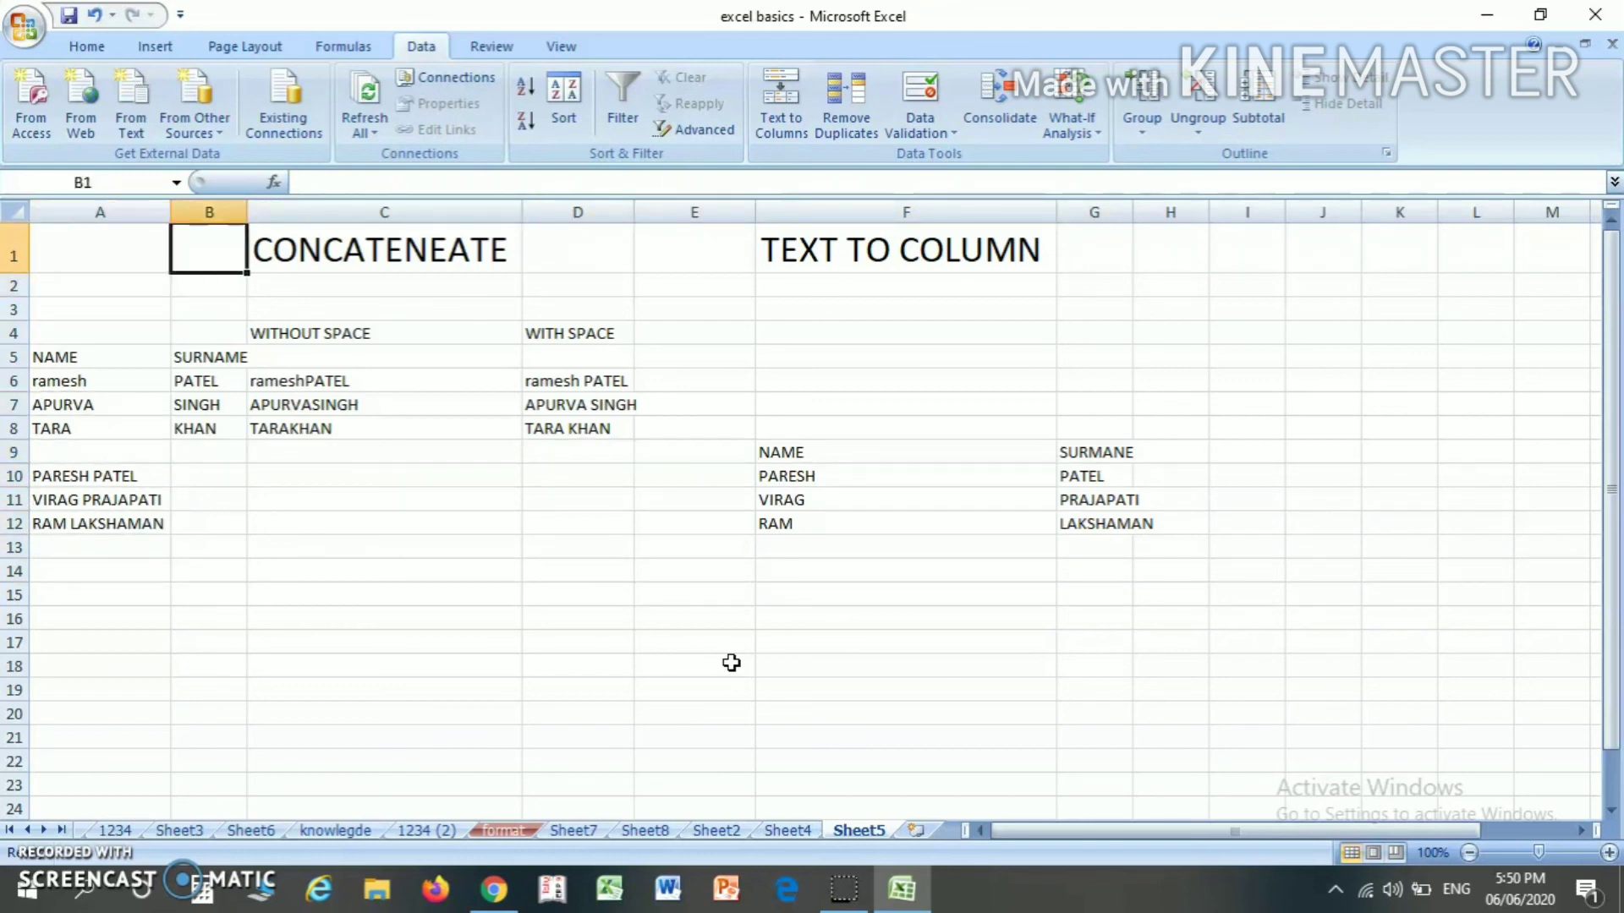
pyautogui.press('Left')
pyautogui.press('Left')
pyautogui.press('Left')
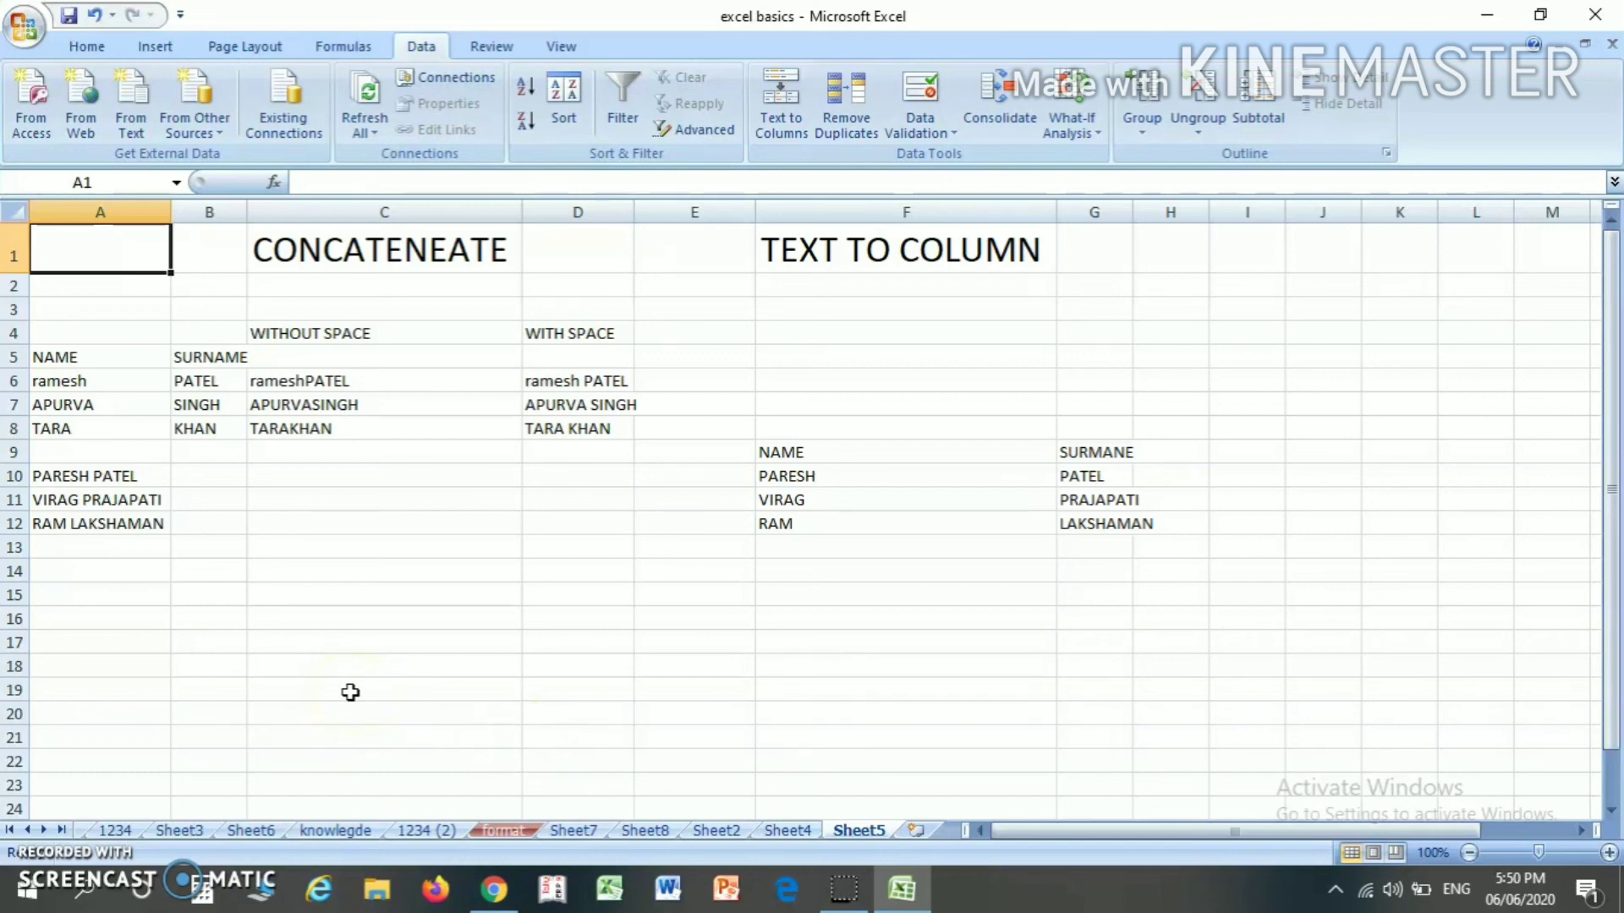
pyautogui.click(160, 653)
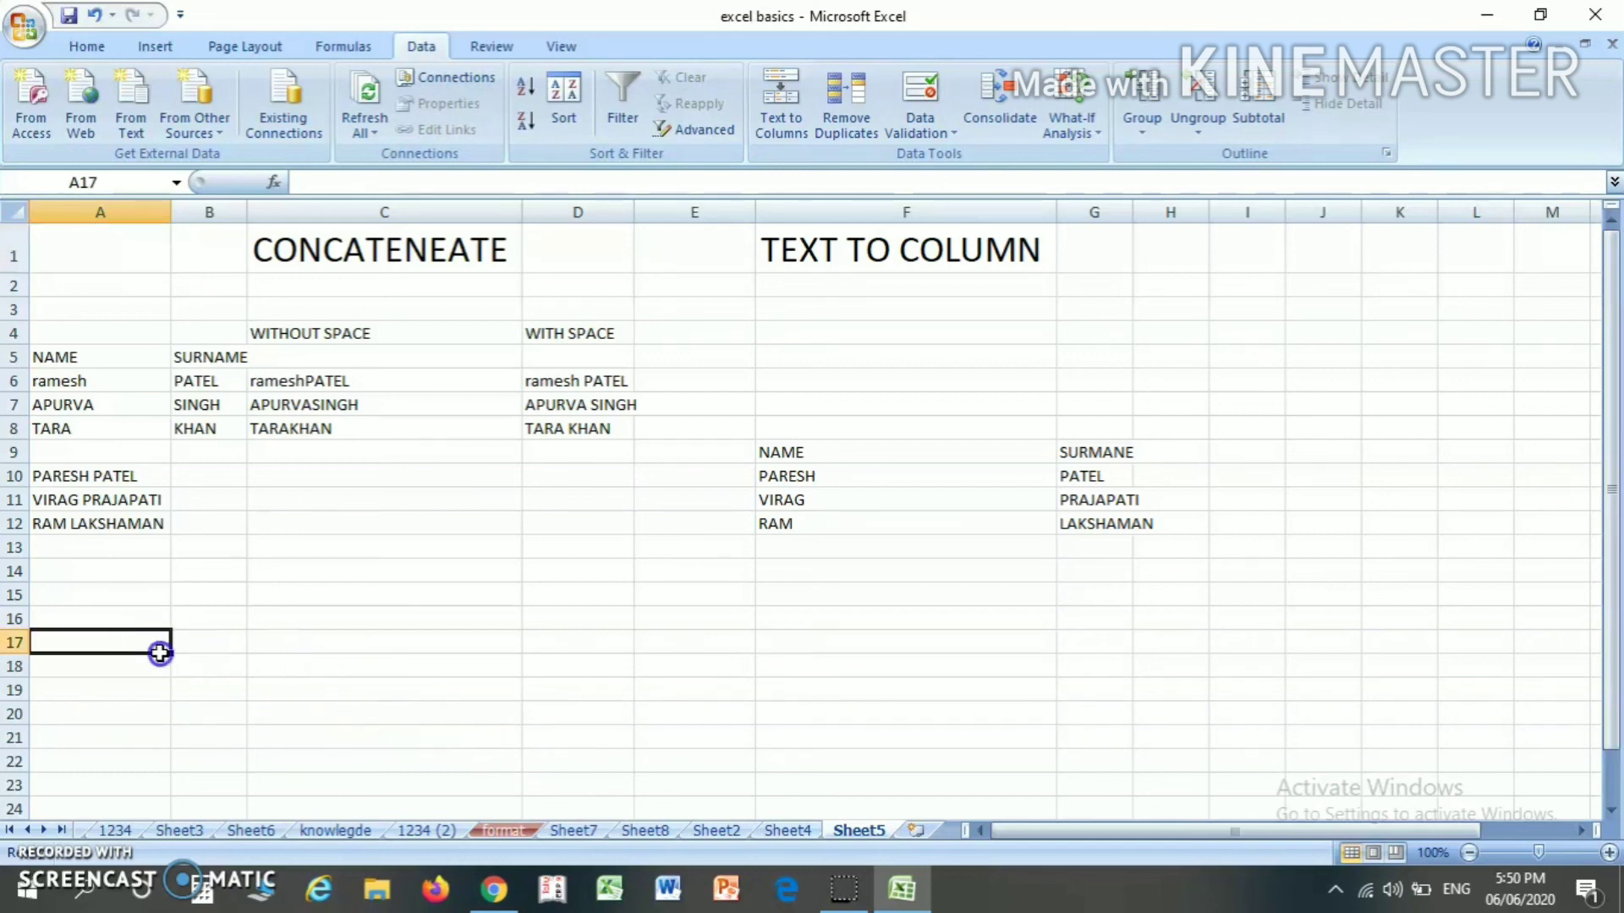
pyautogui.click(127, 618)
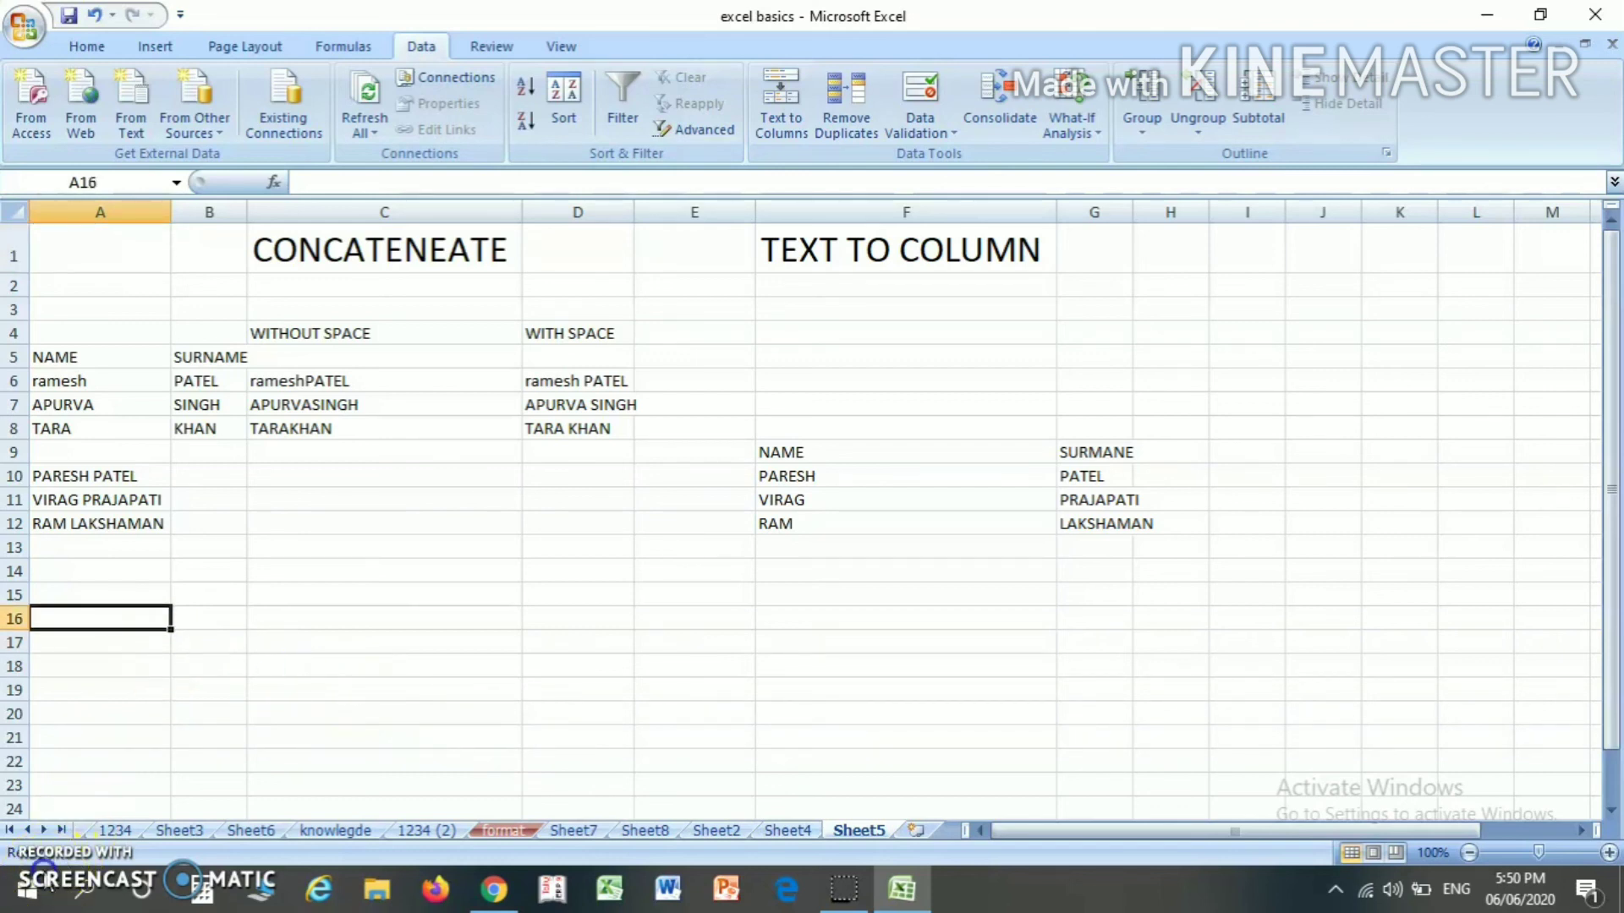